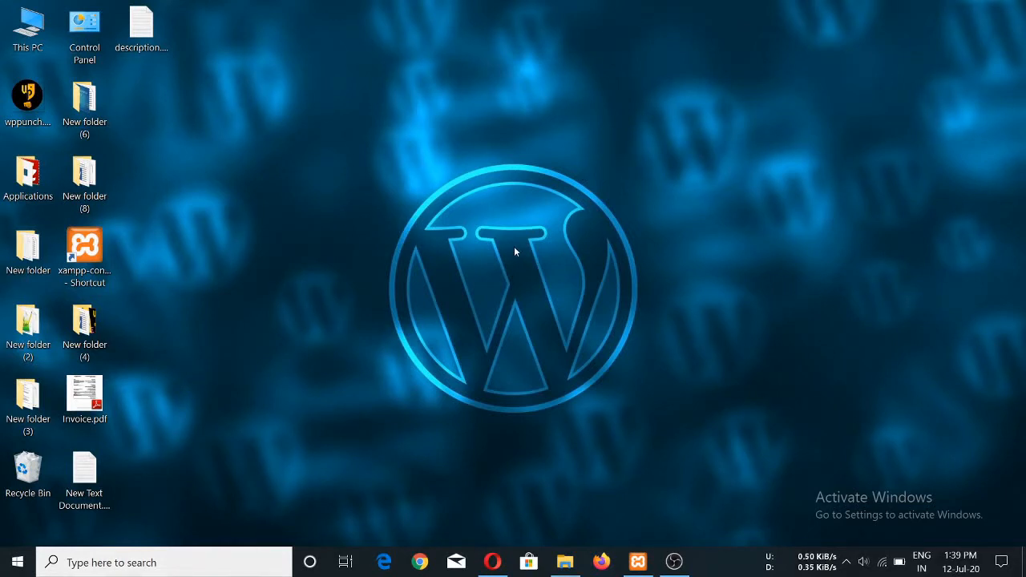
# Check the server modules in XAMPP, switch to Opera, and open the WordPress site's Home page for editing with Elementor.
pyautogui.click(638, 561)
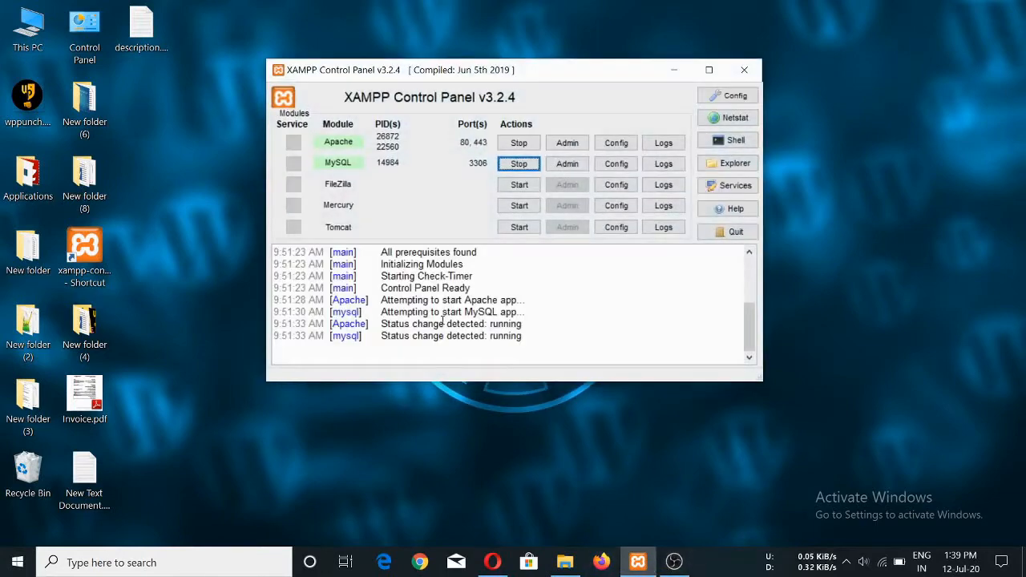
pyautogui.click(493, 561)
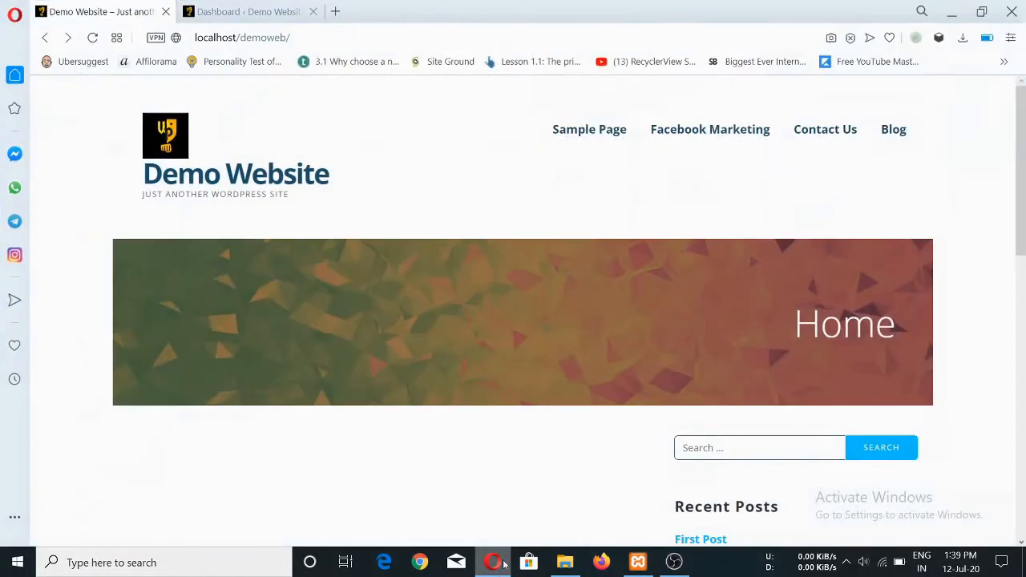
pyautogui.click(255, 6)
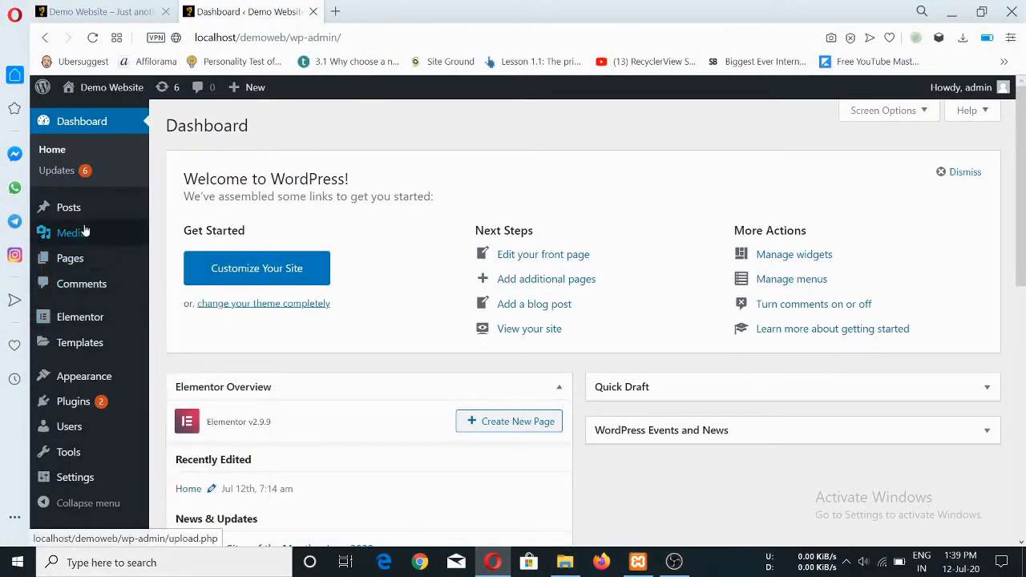
pyautogui.moveTo(73, 261)
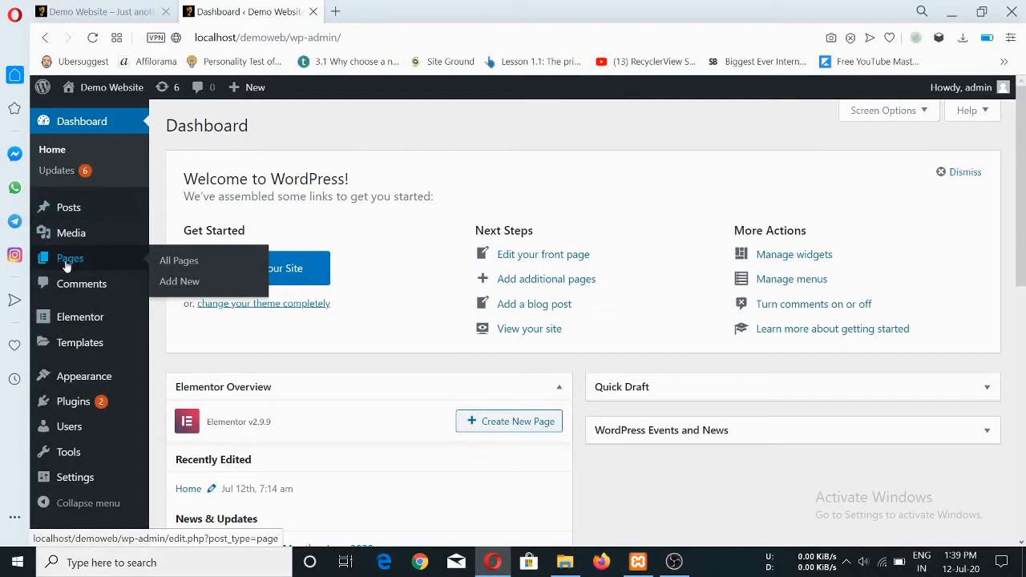
pyautogui.click(167, 262)
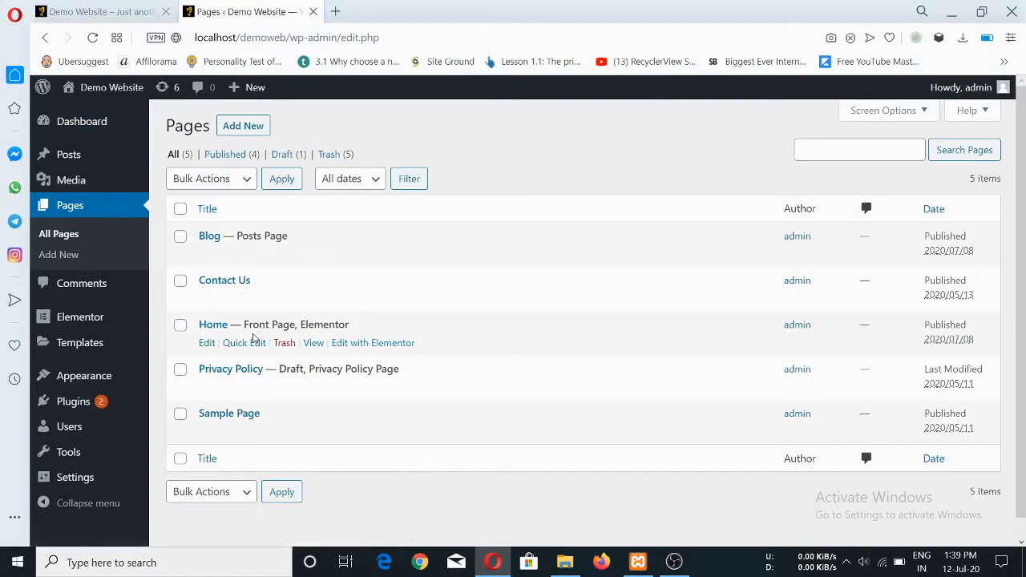
pyautogui.click(356, 345)
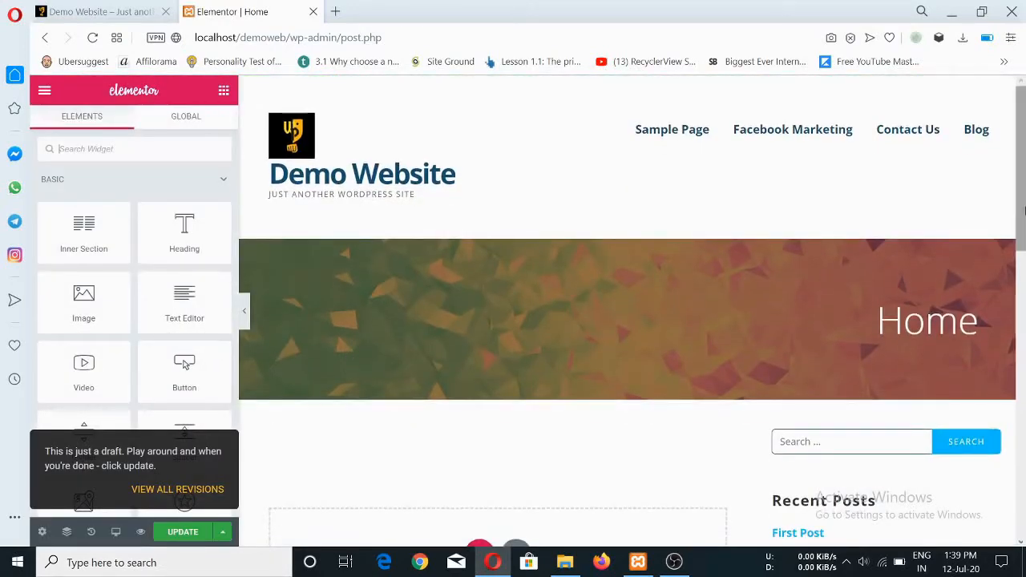
# Examine the Elementor editor's main settings menu, its widget list and the widget drop area on the Home page.
pyautogui.moveTo(1024, 175)
pyautogui.mouseDown()
pyautogui.moveTo(1024, 367)
pyautogui.moveTo(1024, 170)
pyautogui.mouseUp()
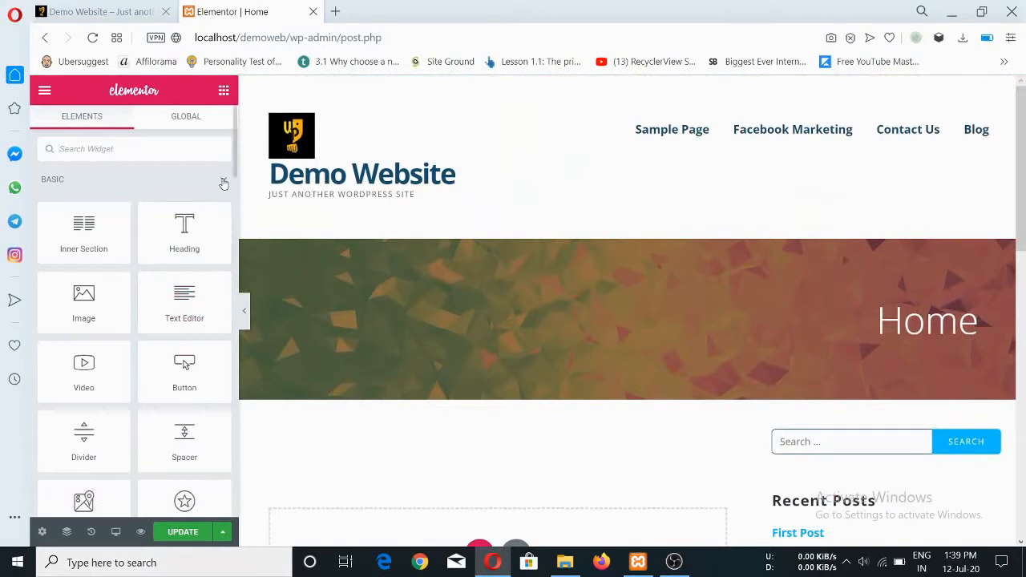
pyautogui.click(45, 93)
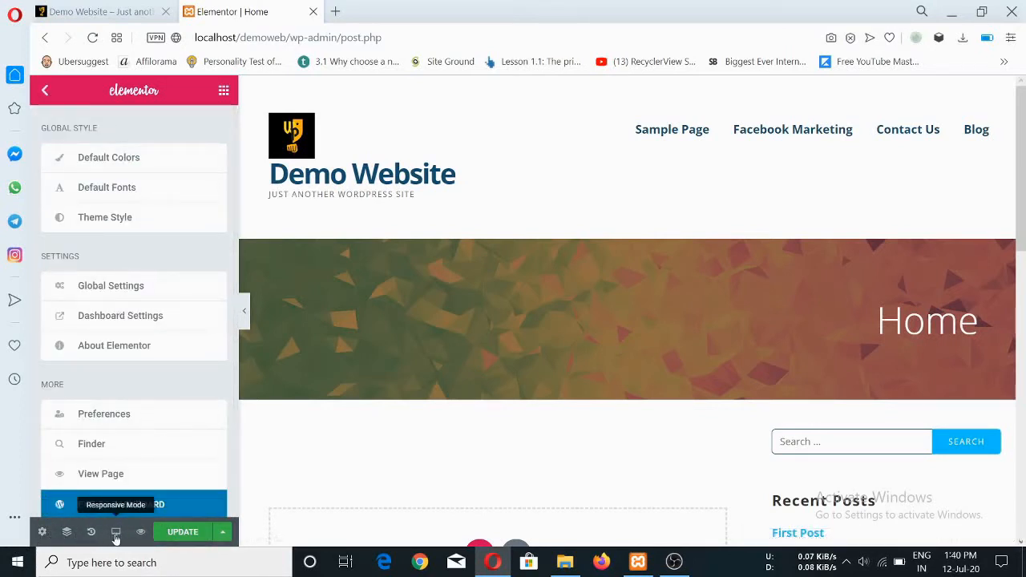
pyautogui.click(224, 90)
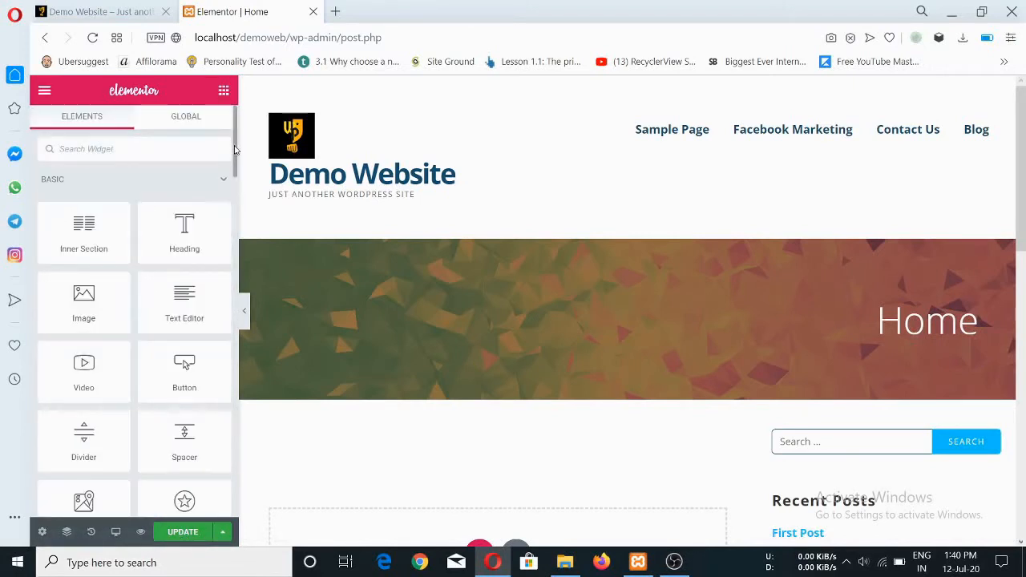
pyautogui.moveTo(233, 158); pyautogui.dragTo(235, 424)
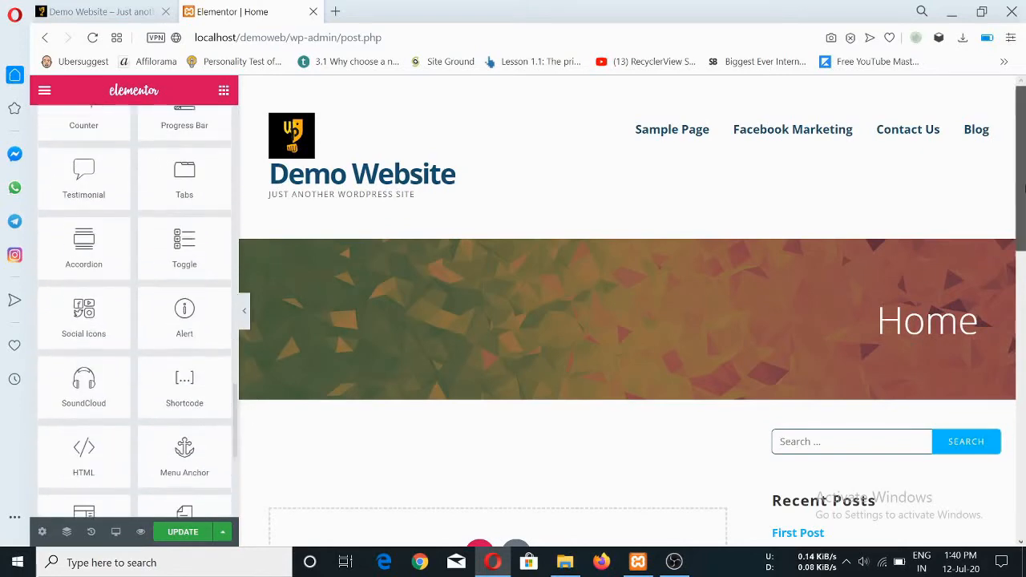
pyautogui.moveTo(1022, 190); pyautogui.dragTo(561, 345)
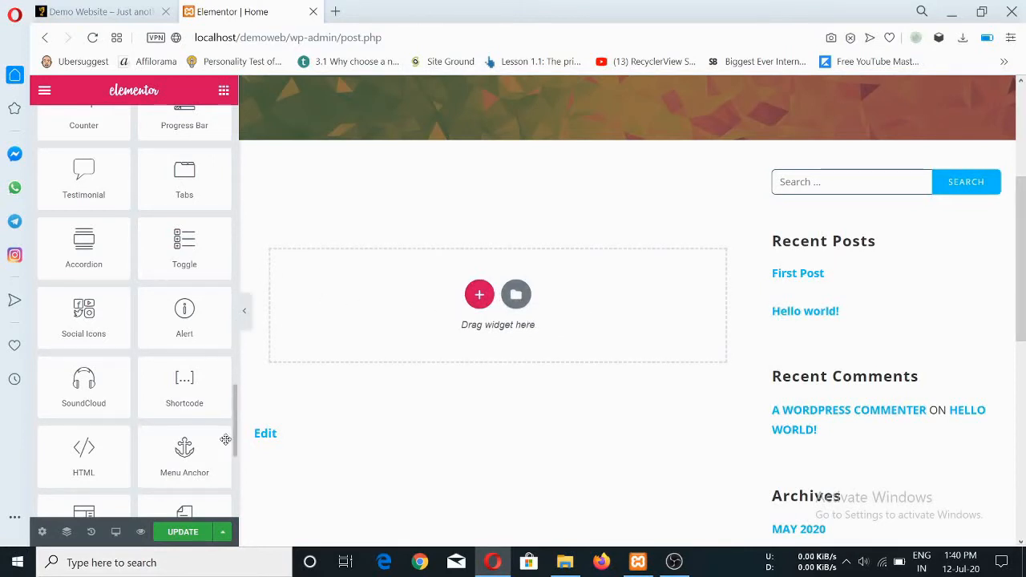
pyautogui.moveTo(1022, 245); pyautogui.dragTo(1025, 152)
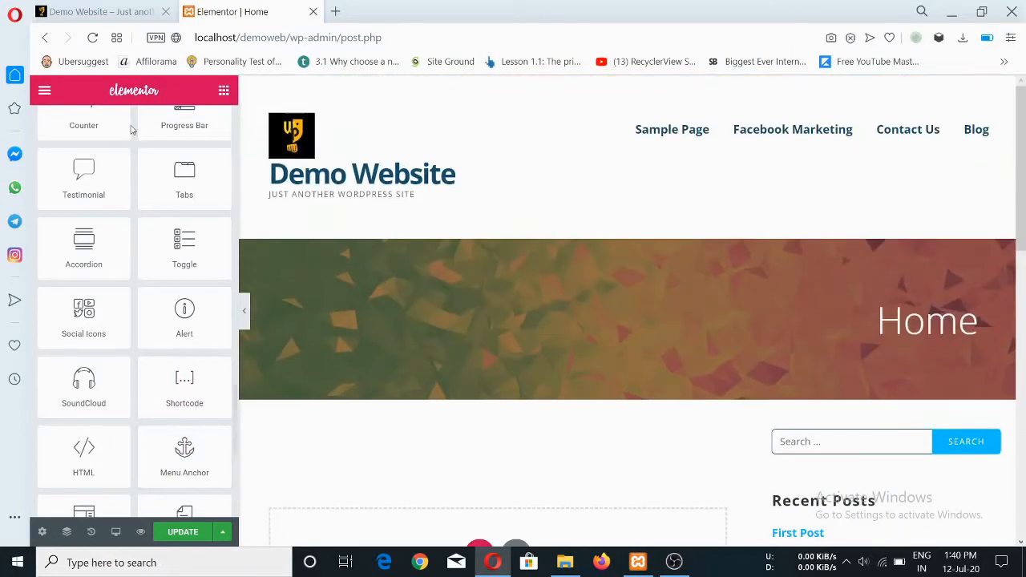
# Try the Ocean, Royal, Sweet and Joker palettes in the default colors and discard the palette changes.
pyautogui.click(45, 94)
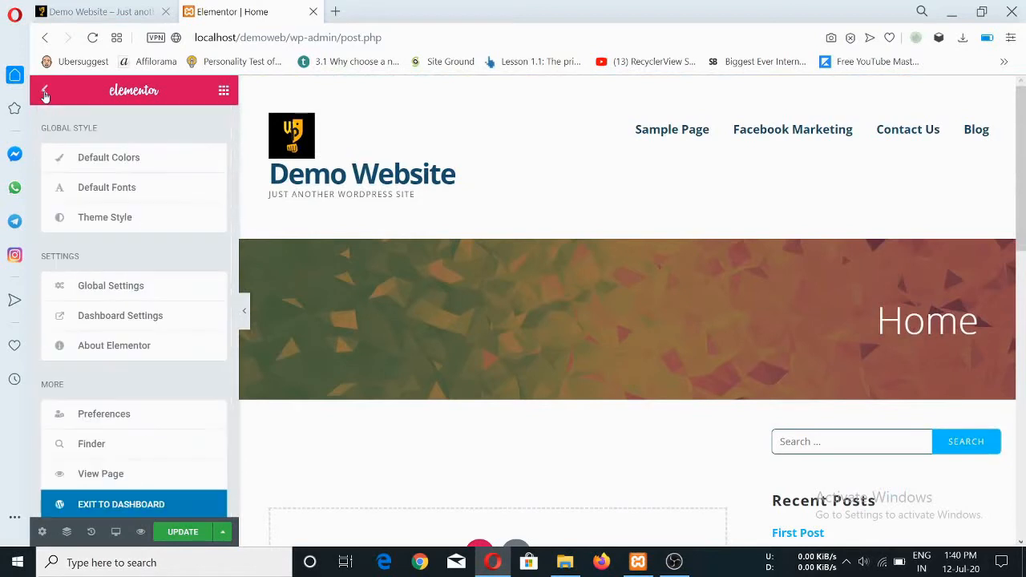
pyautogui.click(99, 161)
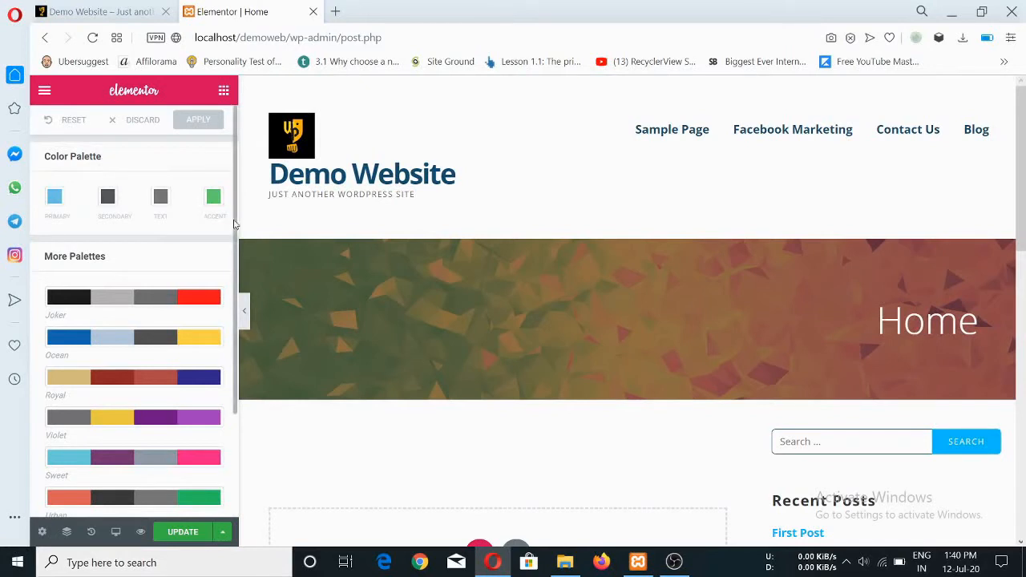
pyautogui.click(138, 340)
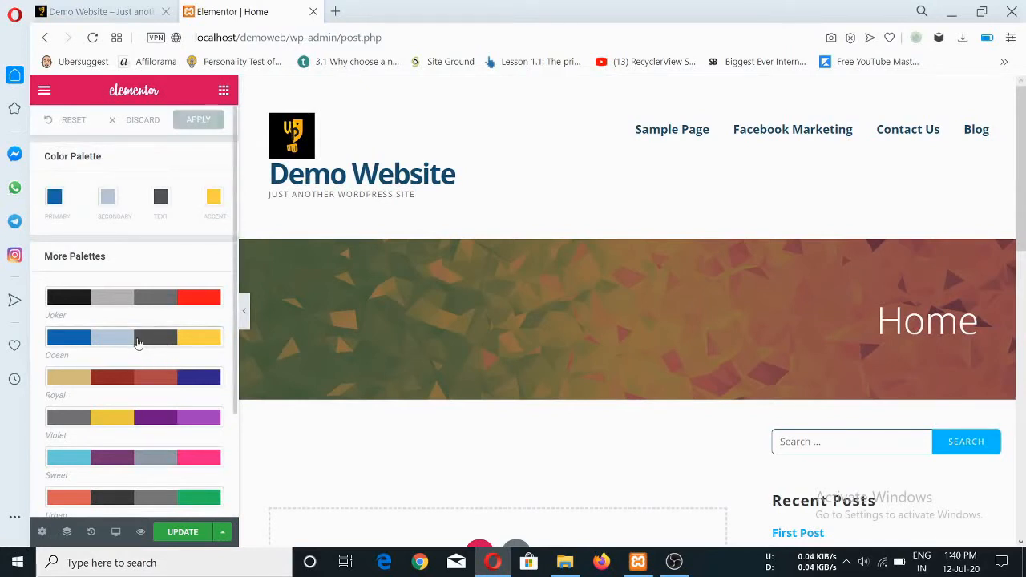
pyautogui.click(147, 384)
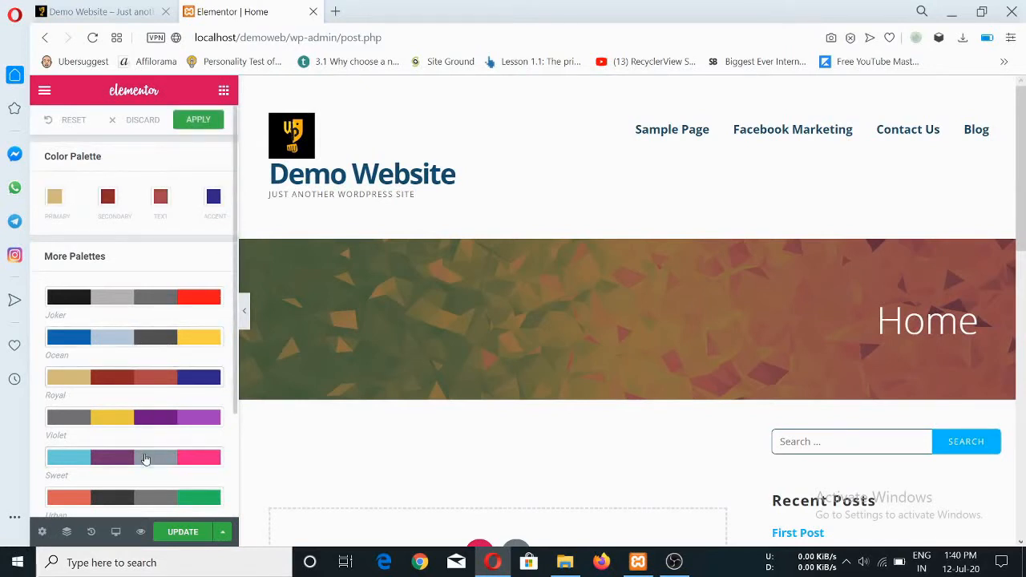
pyautogui.click(145, 458)
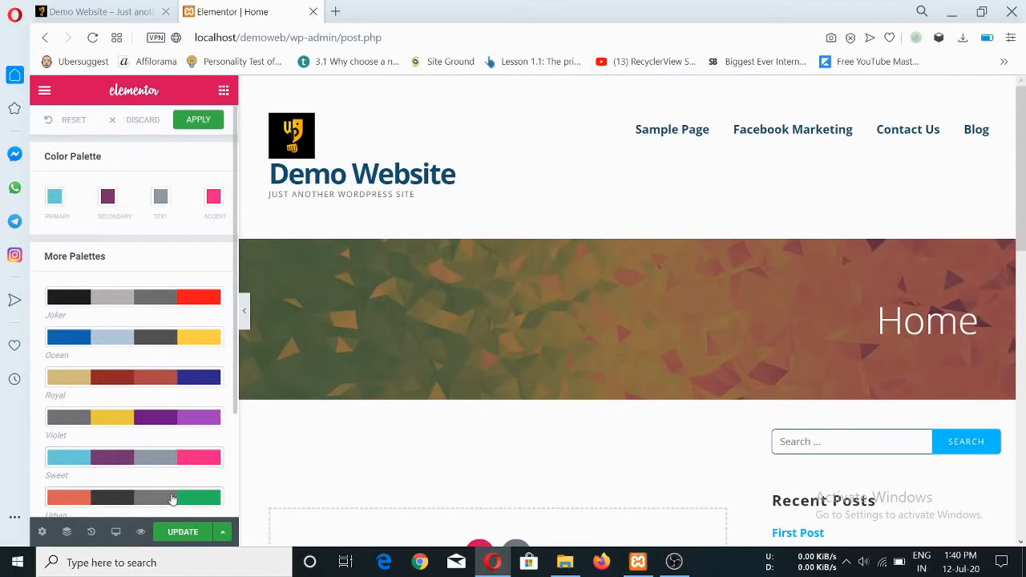
pyautogui.click(171, 487)
pyautogui.click(178, 302)
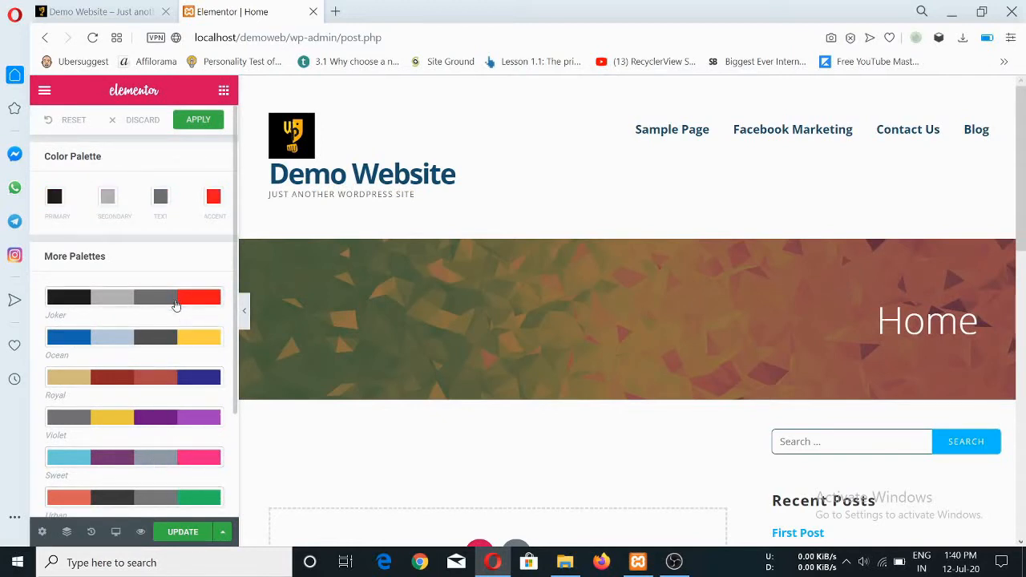
pyautogui.click(156, 346)
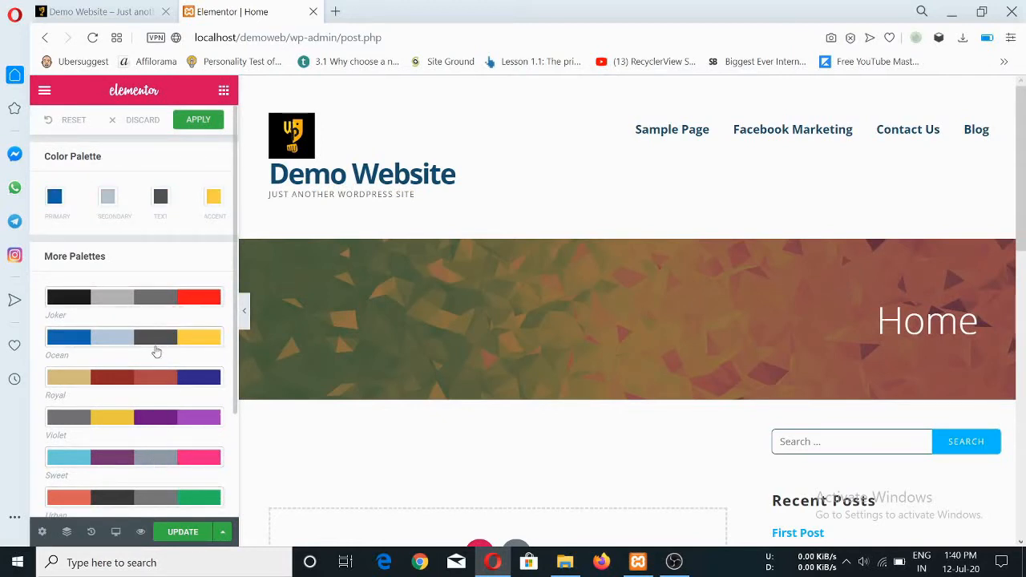
pyautogui.click(134, 122)
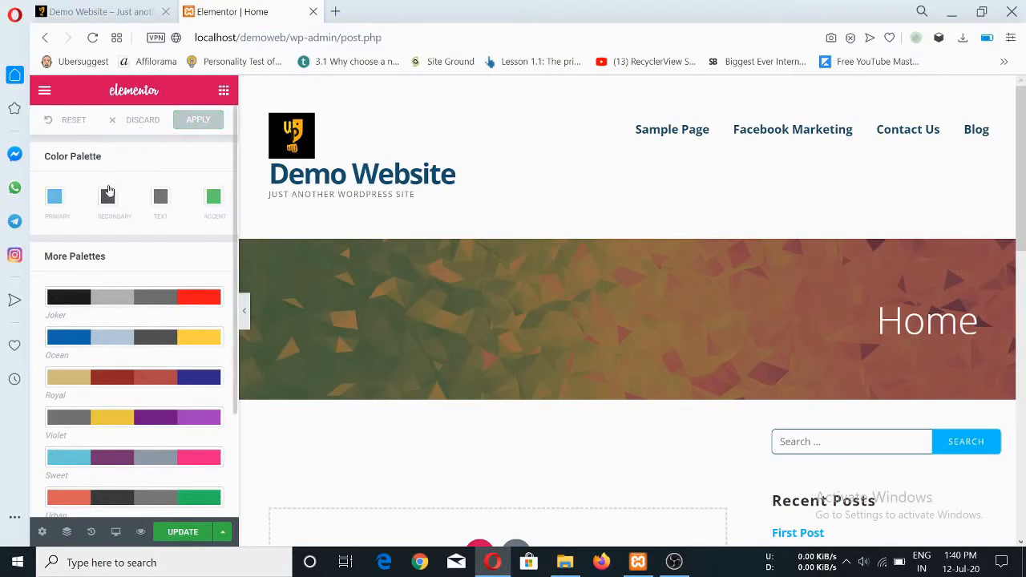
# Examine the default font settings for the primary headline, secondary headline, body text and accent text.
pyautogui.click(44, 90)
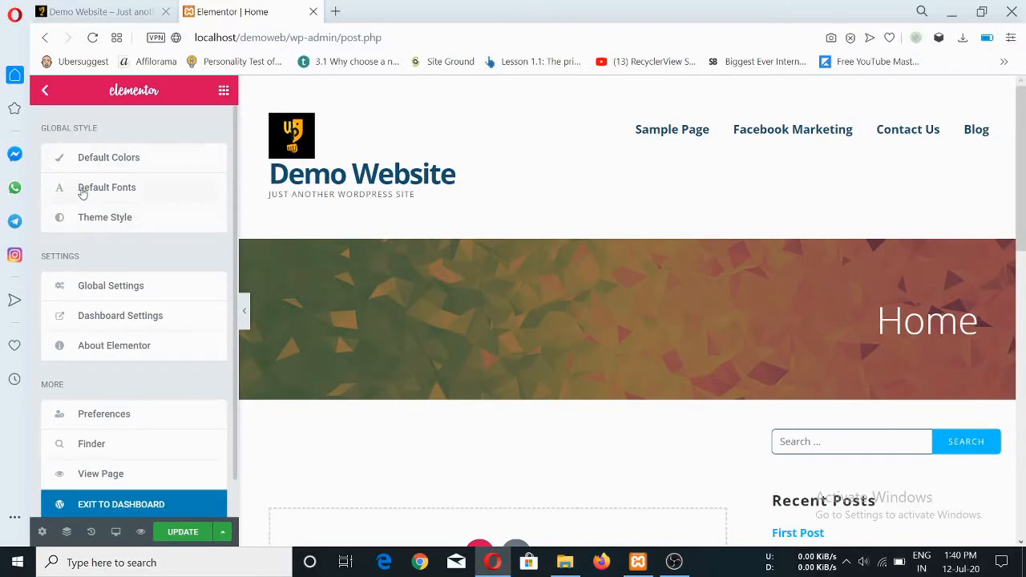
pyautogui.click(103, 187)
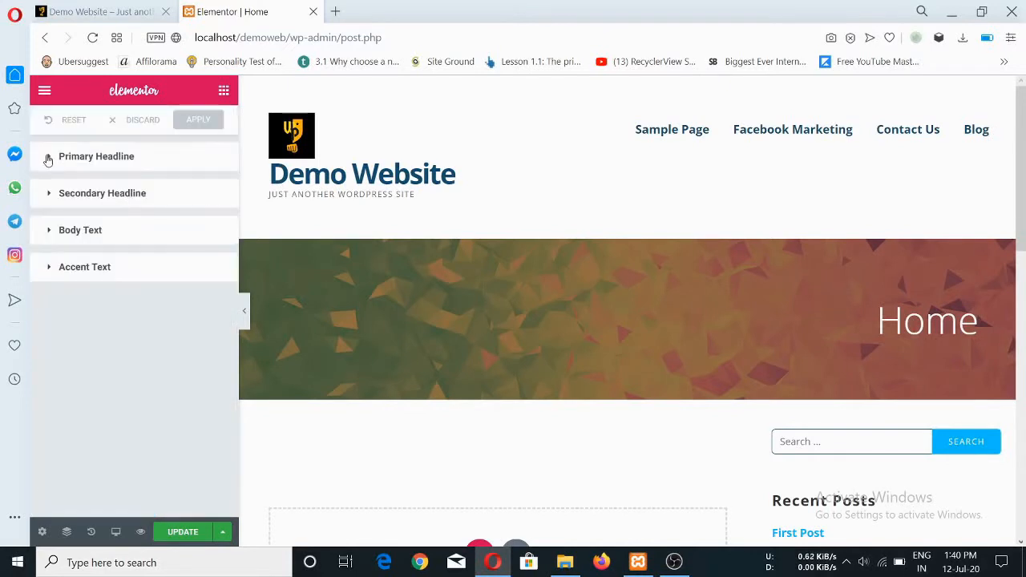
pyautogui.click(48, 157)
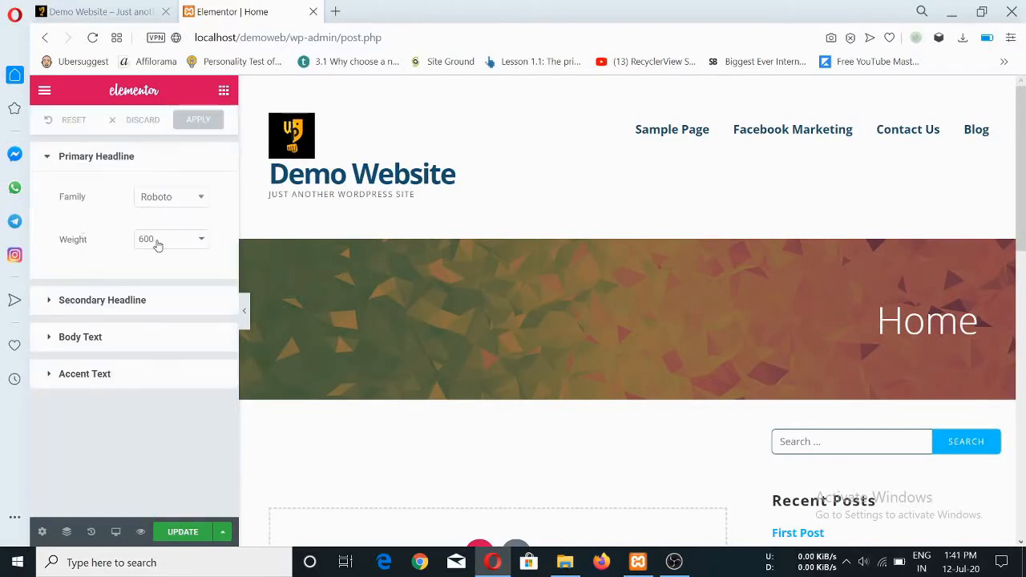
pyautogui.click(179, 201)
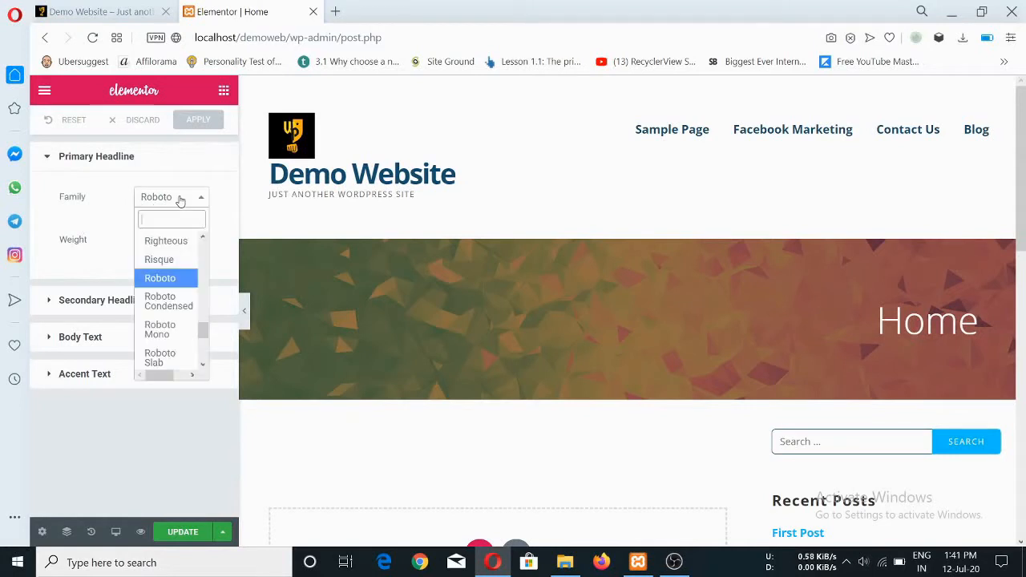
pyautogui.click(180, 201)
pyautogui.click(50, 157)
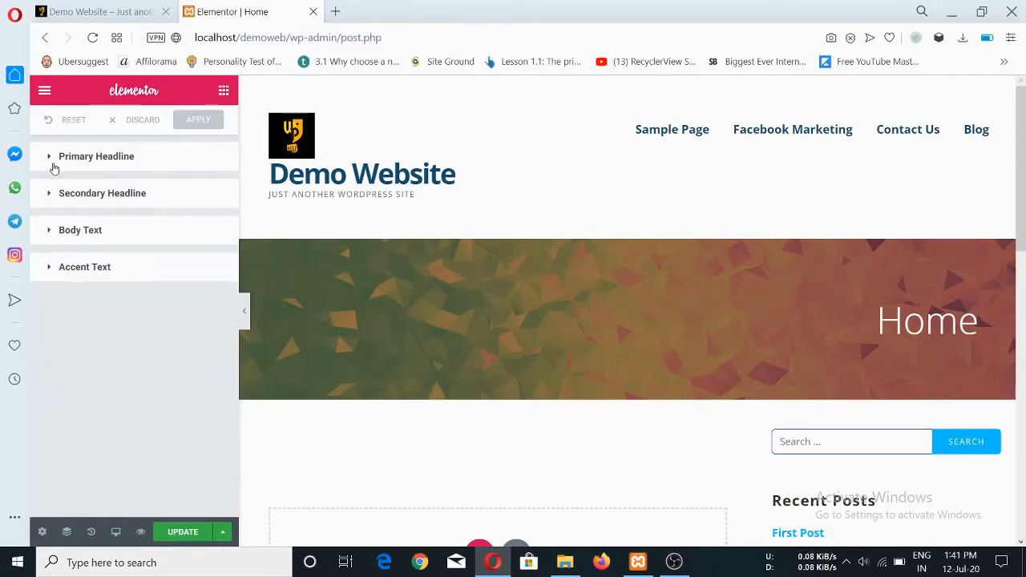
pyautogui.click(49, 194)
pyautogui.click(50, 194)
pyautogui.click(49, 233)
pyautogui.click(49, 232)
pyautogui.click(50, 269)
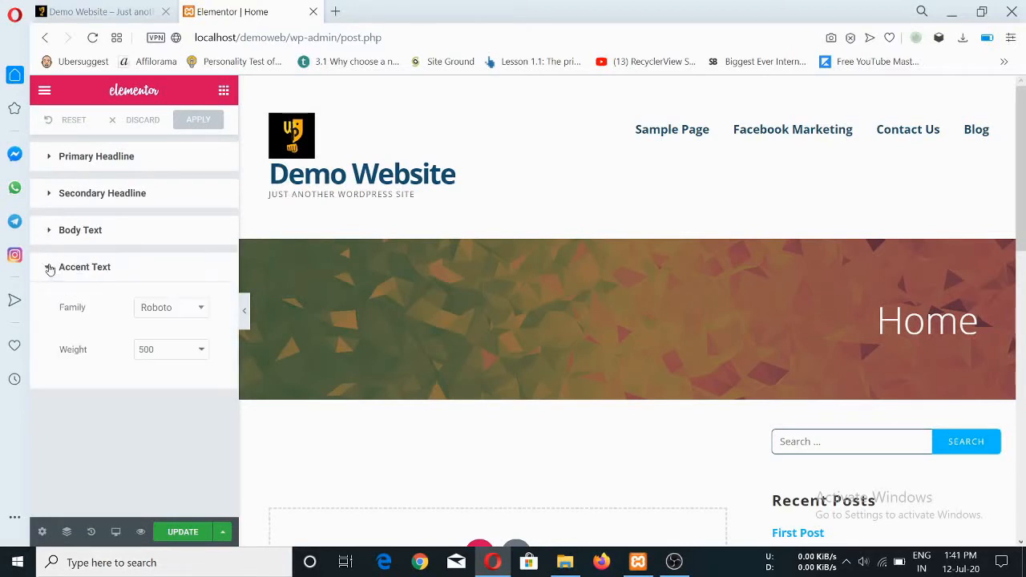
pyautogui.click(50, 269)
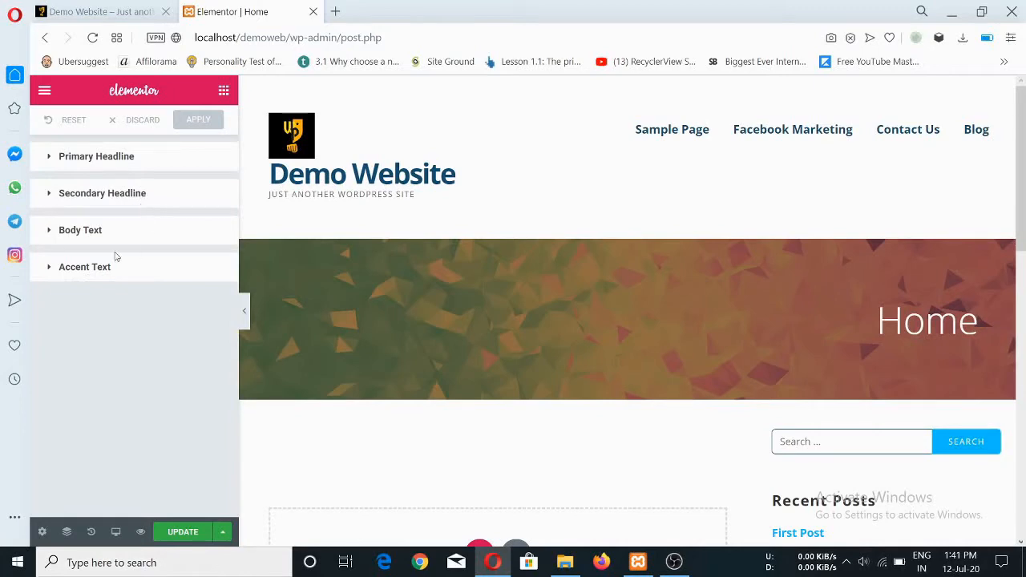
# Open the Theme Style settings and review the background options and the typography options down to heading H6.
pyautogui.click(44, 90)
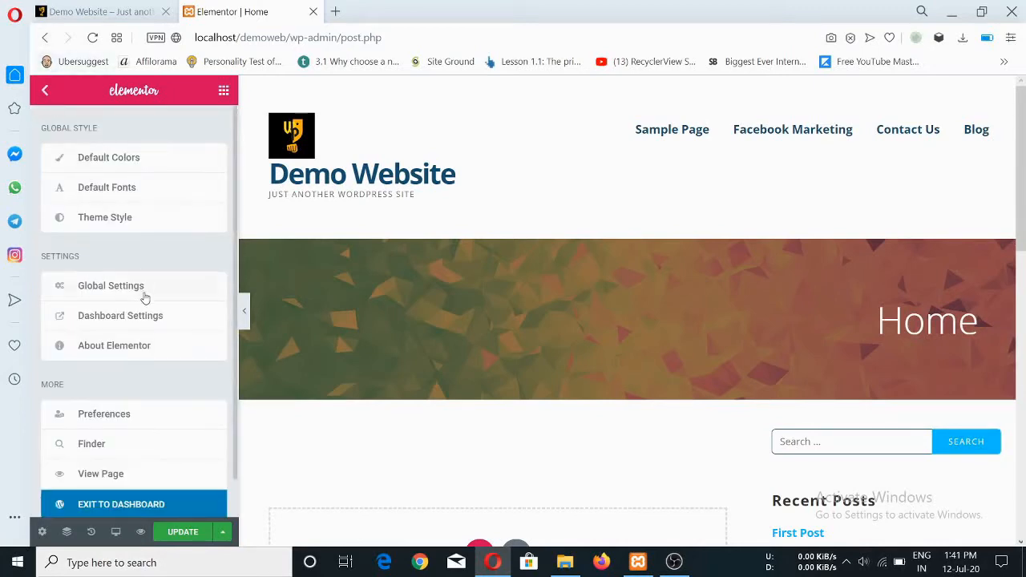
pyautogui.click(97, 221)
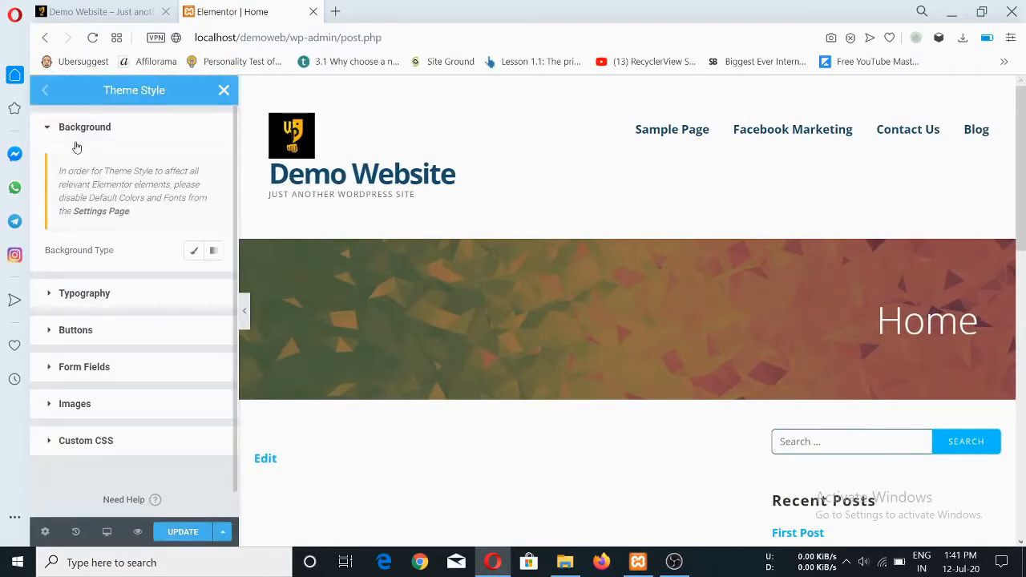
pyautogui.click(49, 297)
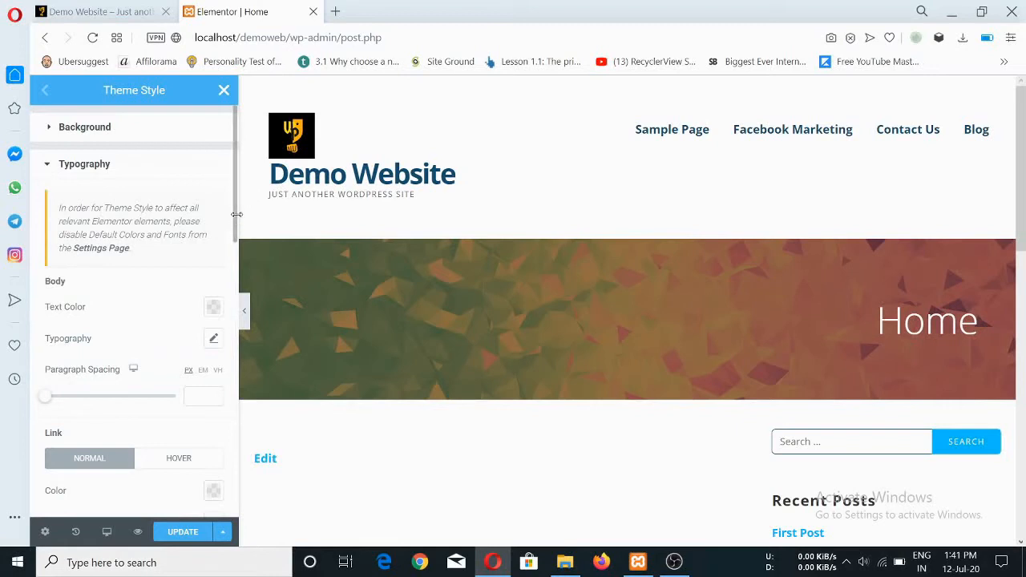
pyautogui.scroll(-5, 232, 233)
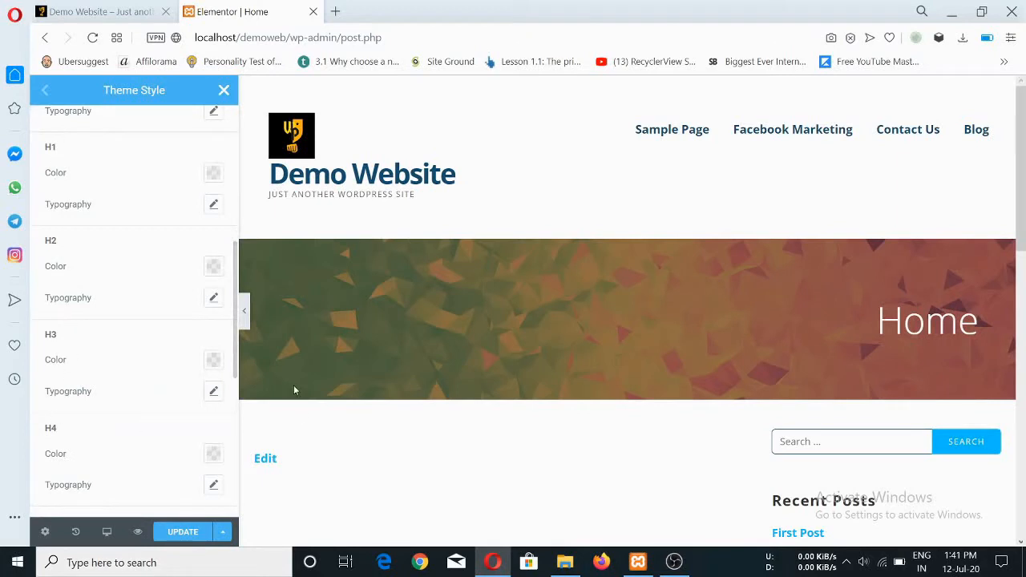
pyautogui.scroll(-5, 233, 347)
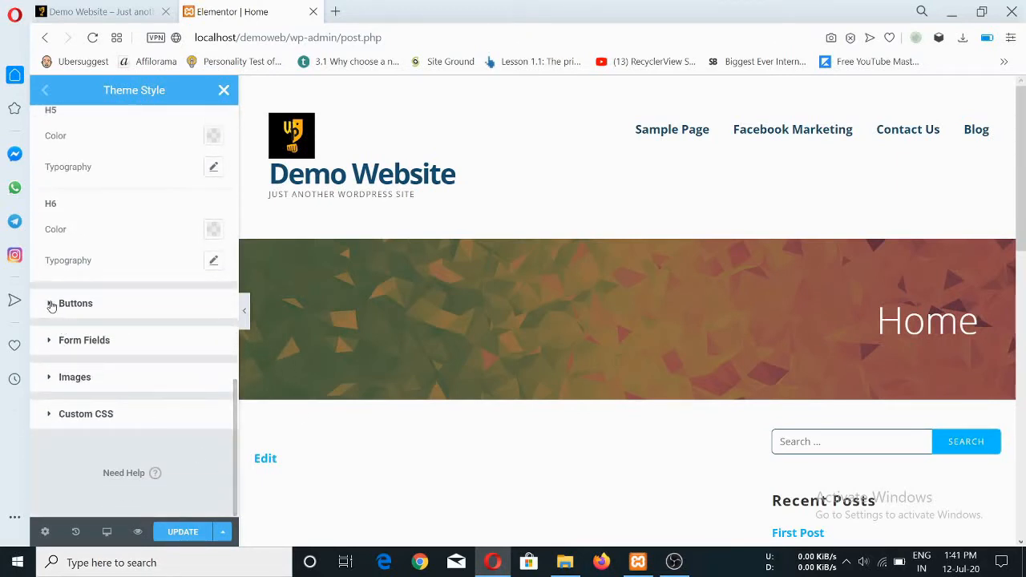
# Review the Theme Style options for buttons, from typography and colors down to border radius and padding.
pyautogui.click(49, 305)
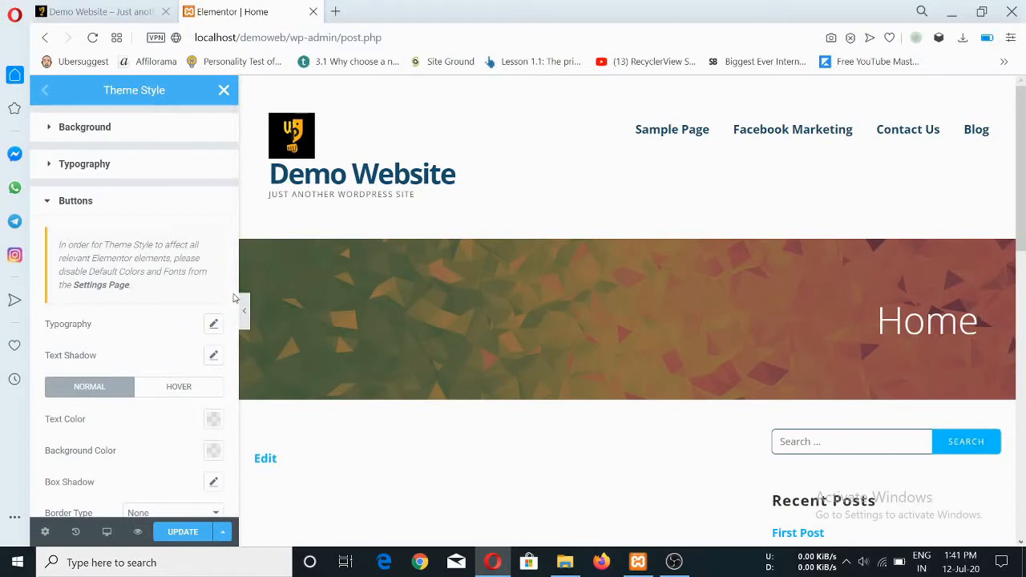
pyautogui.scroll(-5, 234, 301)
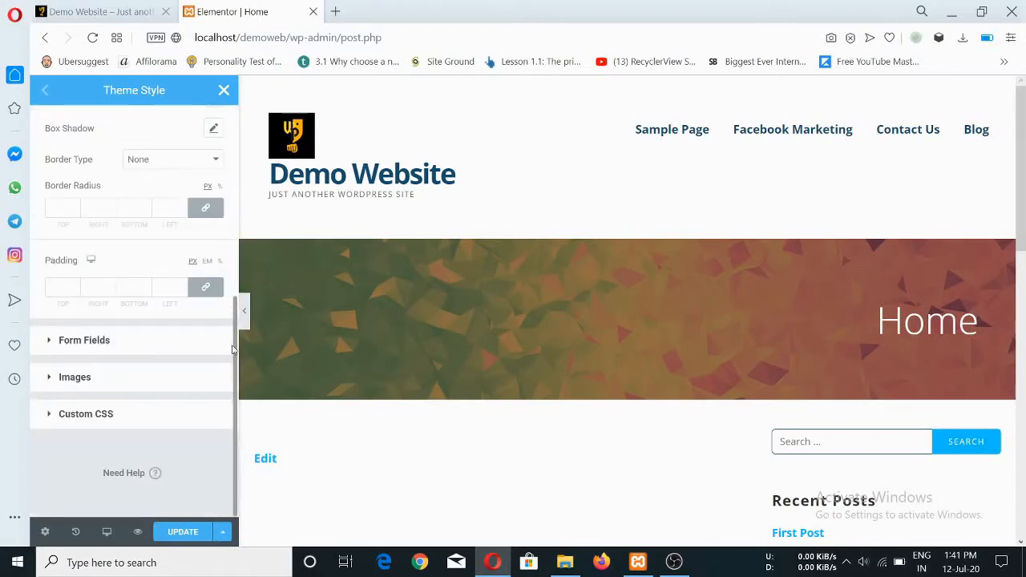
pyautogui.scroll(2, 234, 349)
pyautogui.scroll(-2, 48, 388)
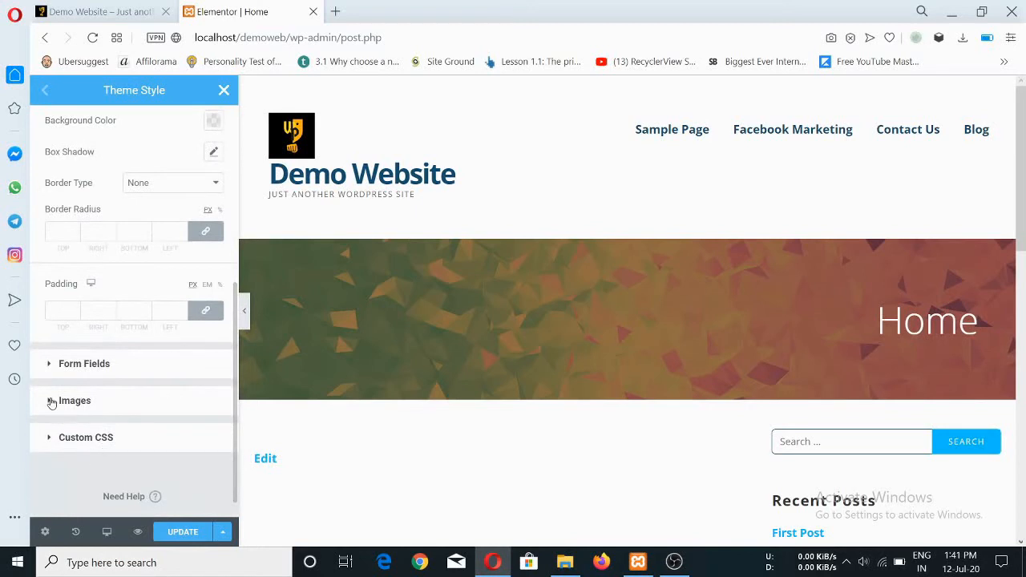
# Try the Double border type in the Theme Style settings for images and set it back to None.
pyautogui.click(126, 403)
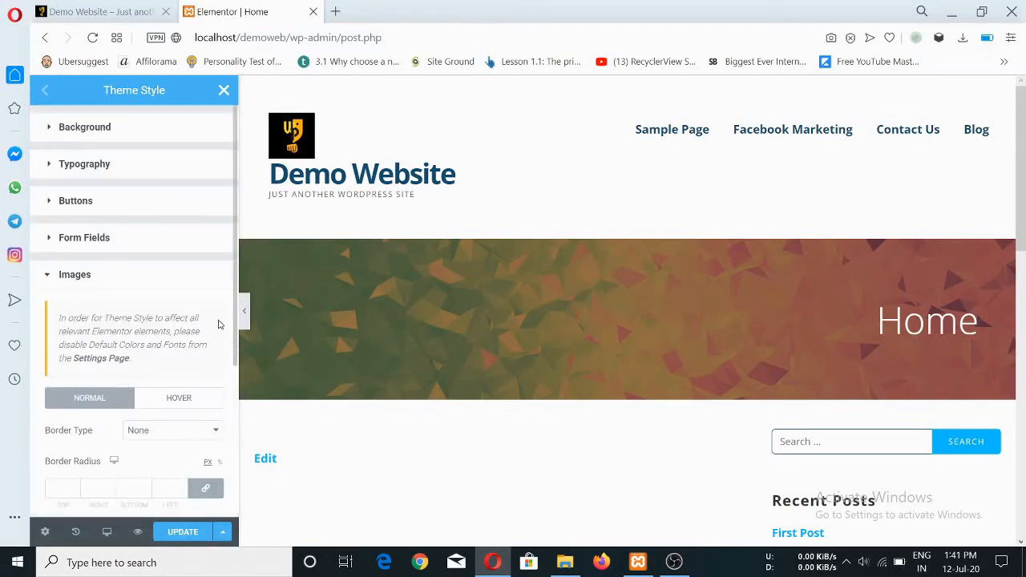
pyautogui.scroll(-3, 223, 353)
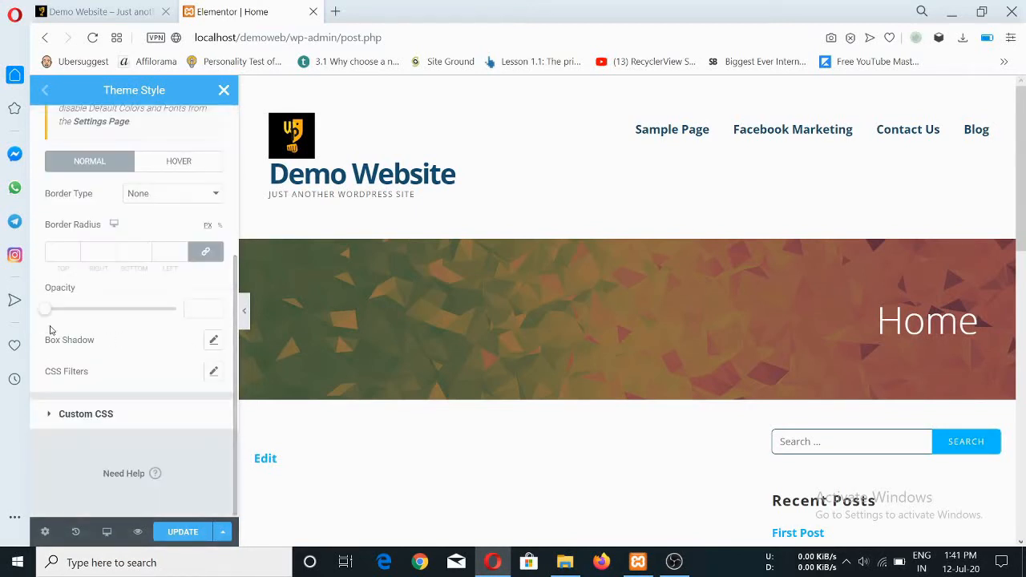
pyautogui.click(195, 196)
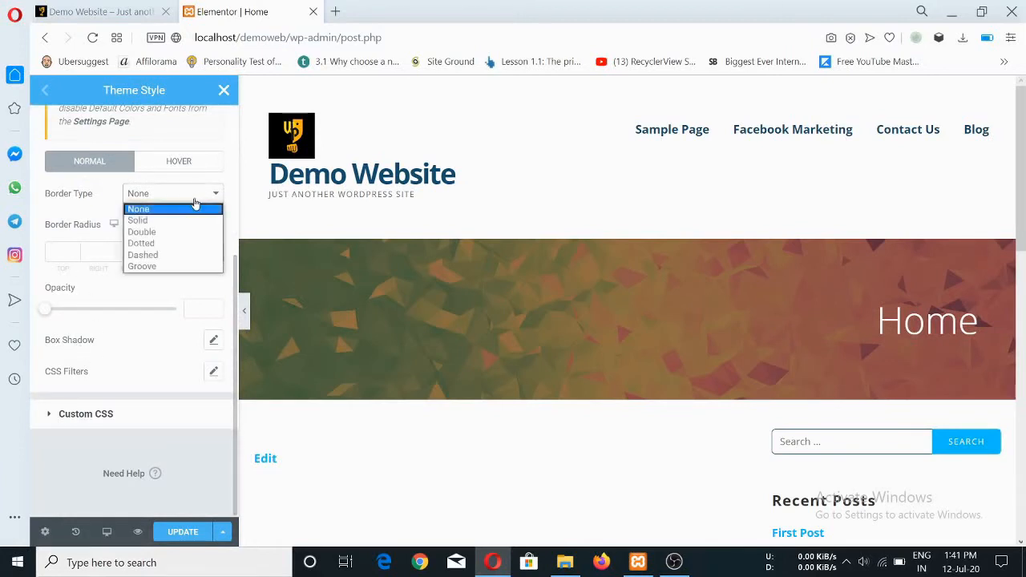
pyautogui.click(155, 233)
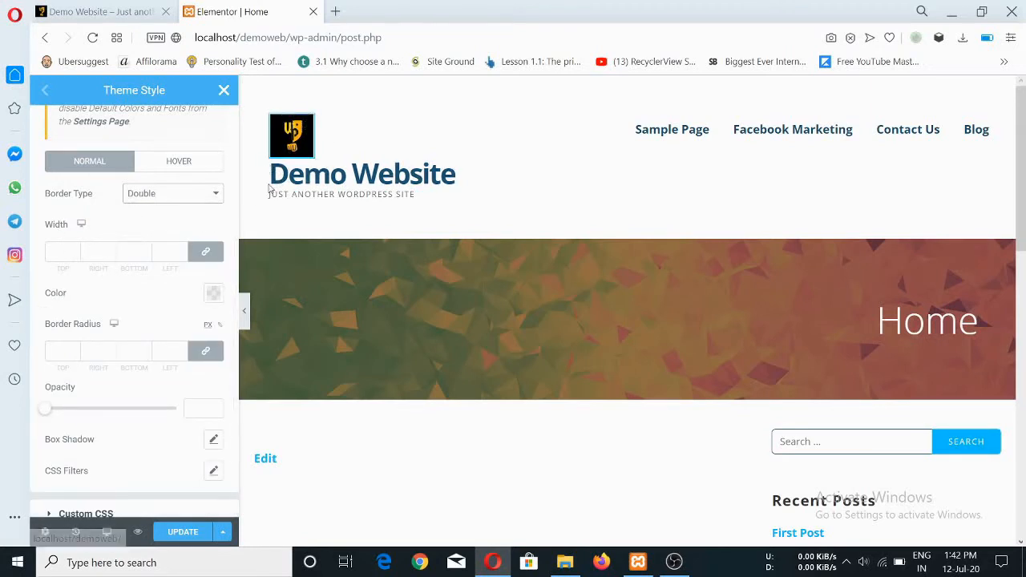
pyautogui.moveTo(1014, 182); pyautogui.dragTo(1014, 317)
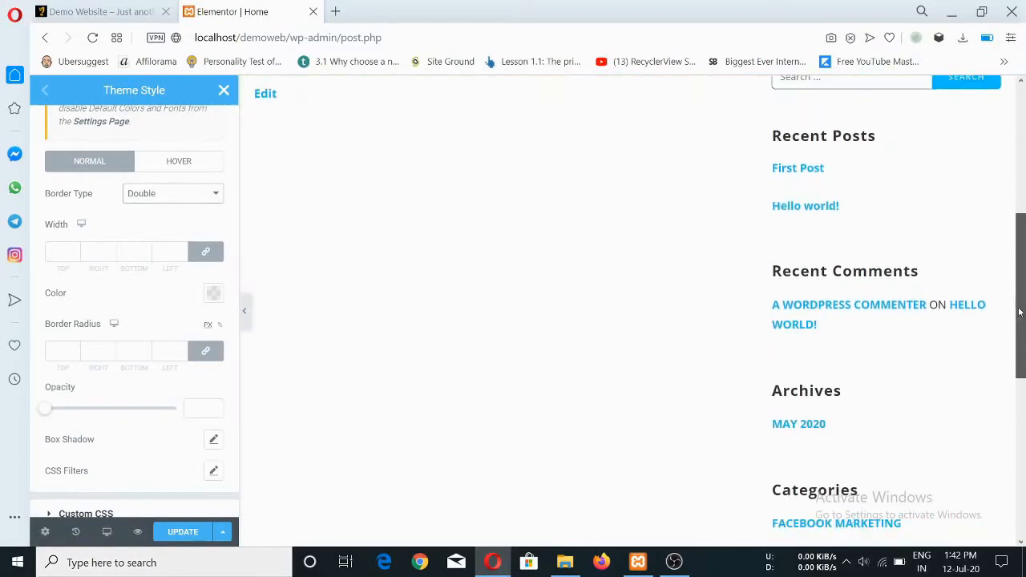
pyautogui.scroll(5, 456, 263)
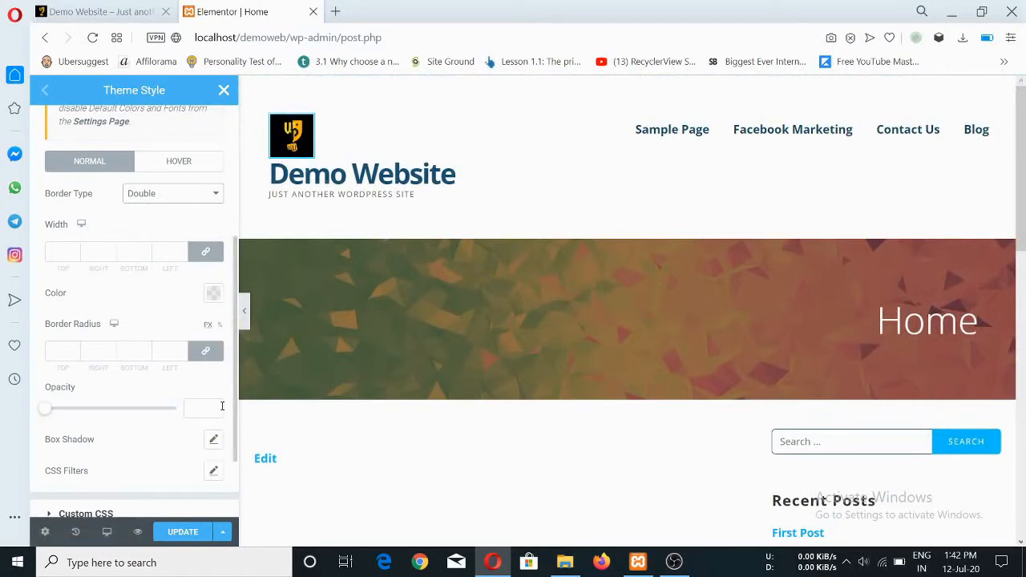
pyautogui.click(201, 198)
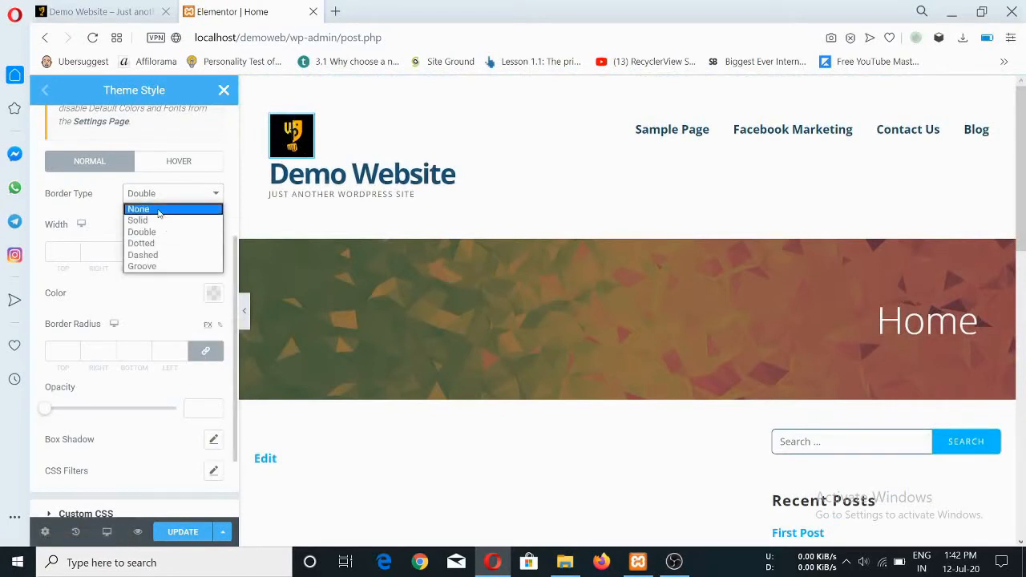
pyautogui.click(159, 211)
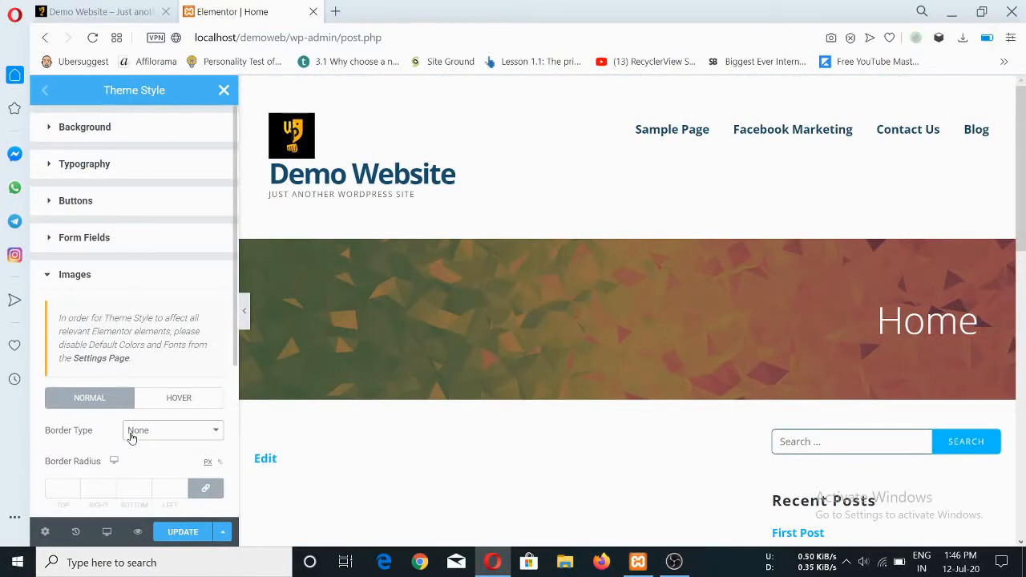
# Close the Theme Style settings, discard the changes and bring back the widget list beside the page.
pyautogui.moveTo(229, 307)
pyautogui.mouseDown()
pyautogui.moveTo(231, 411)
pyautogui.moveTo(231, 307)
pyautogui.mouseUp()
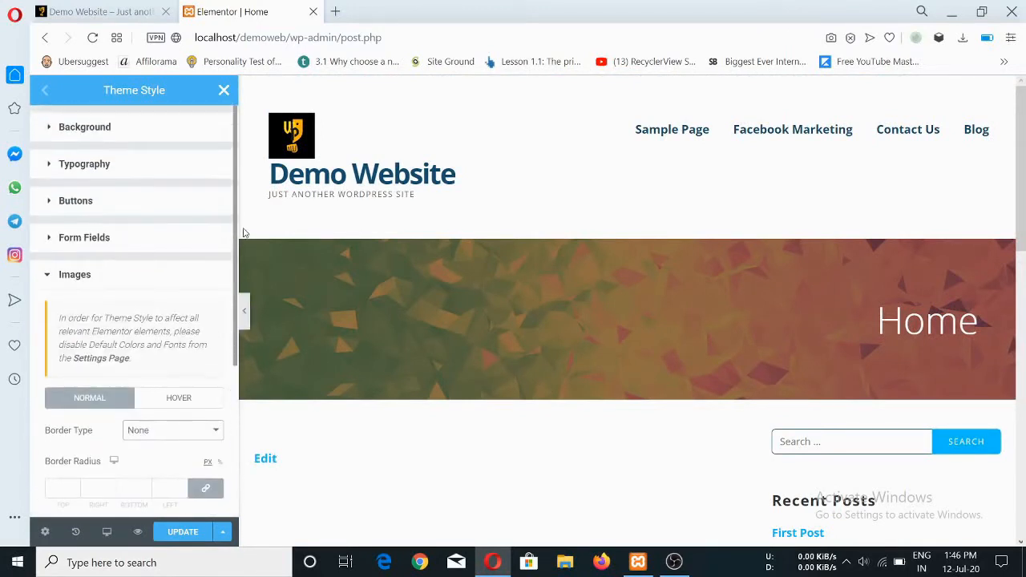
pyautogui.click(224, 91)
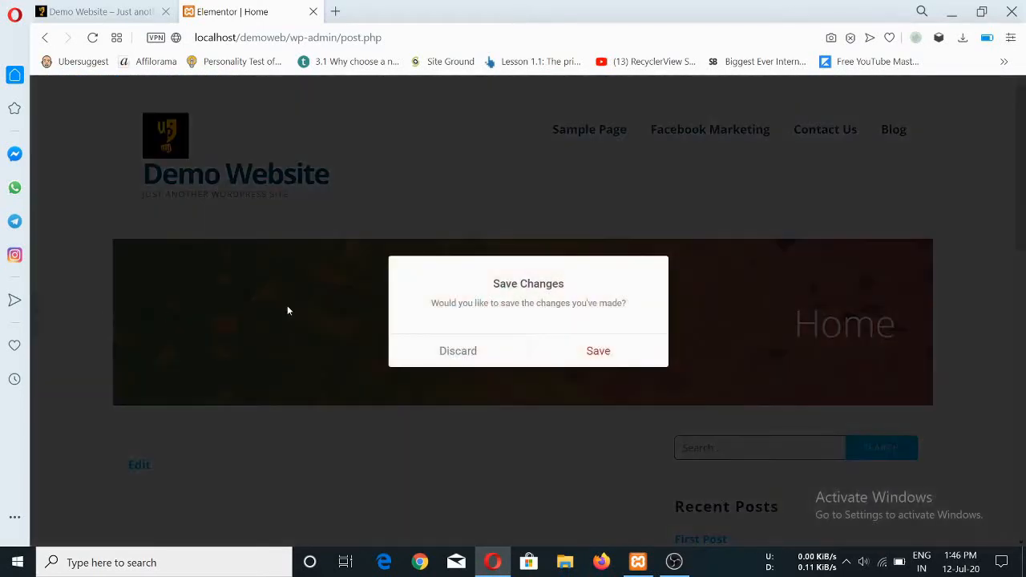
pyautogui.click(452, 345)
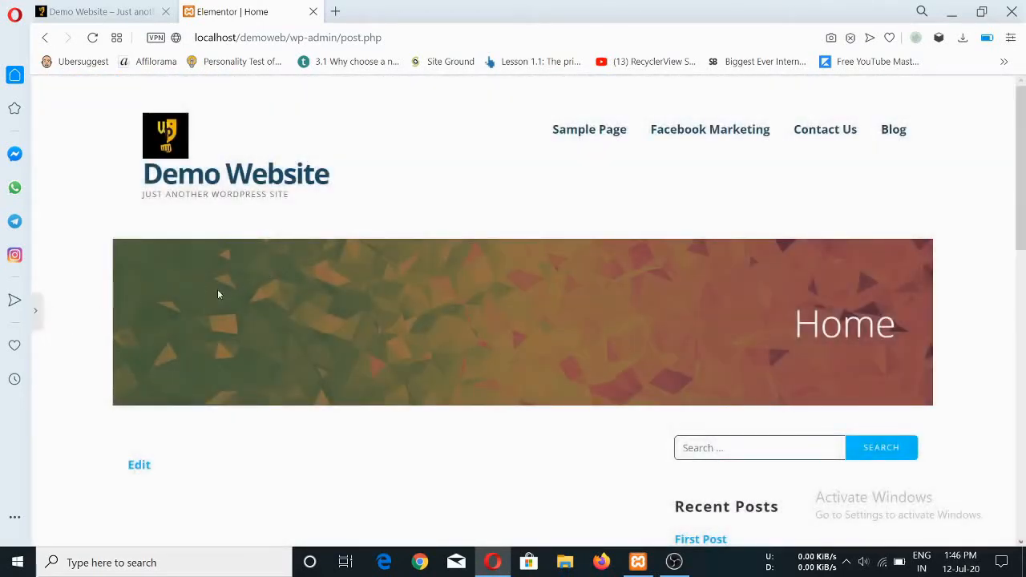
pyautogui.click(36, 311)
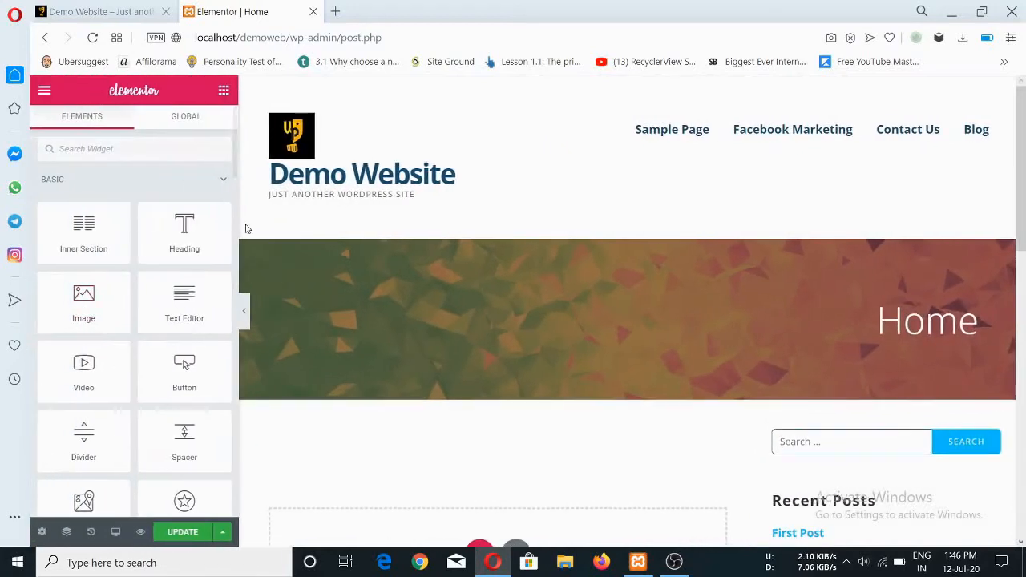
# Open the Global Settings and review the style options from default generic fonts to the page title selector.
pyautogui.click(45, 90)
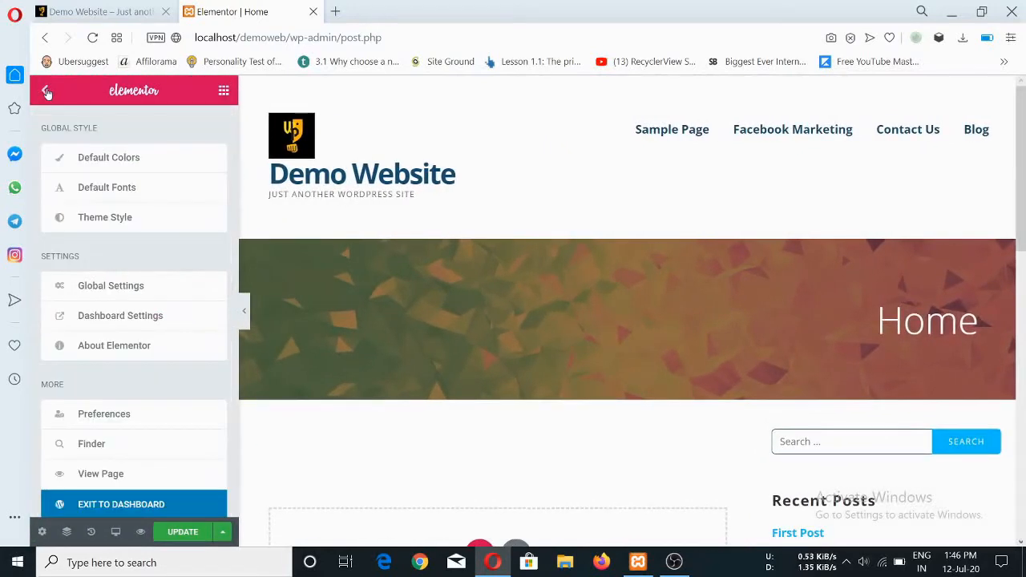
pyautogui.click(94, 289)
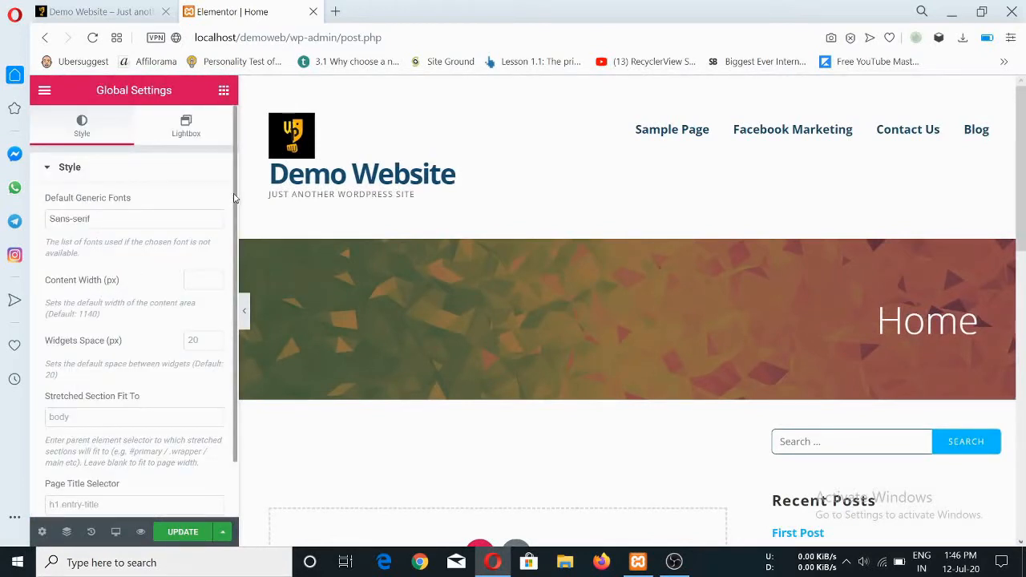
pyautogui.scroll(-1, 83, 175)
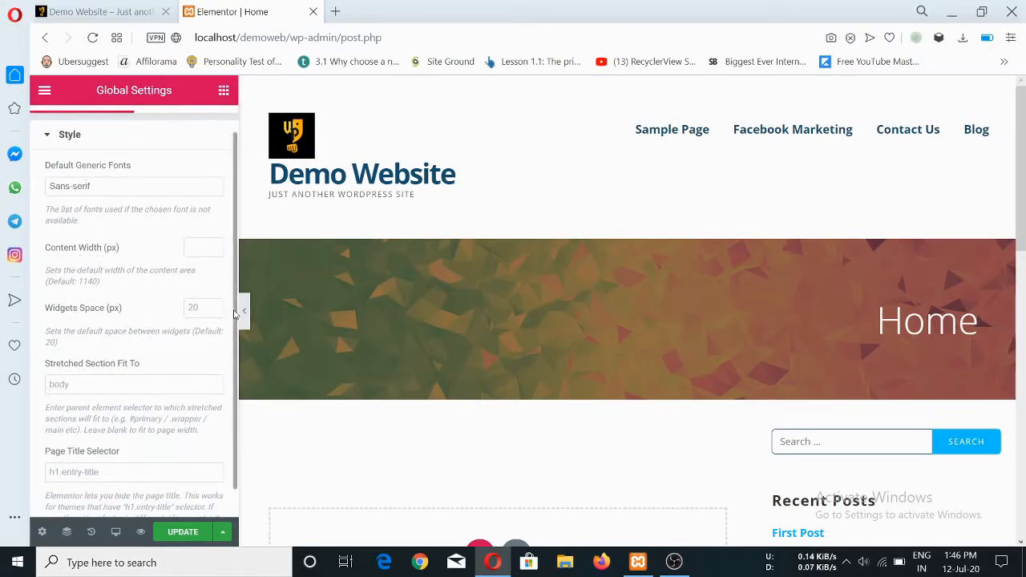
pyautogui.moveTo(235, 315); pyautogui.dragTo(230, 353)
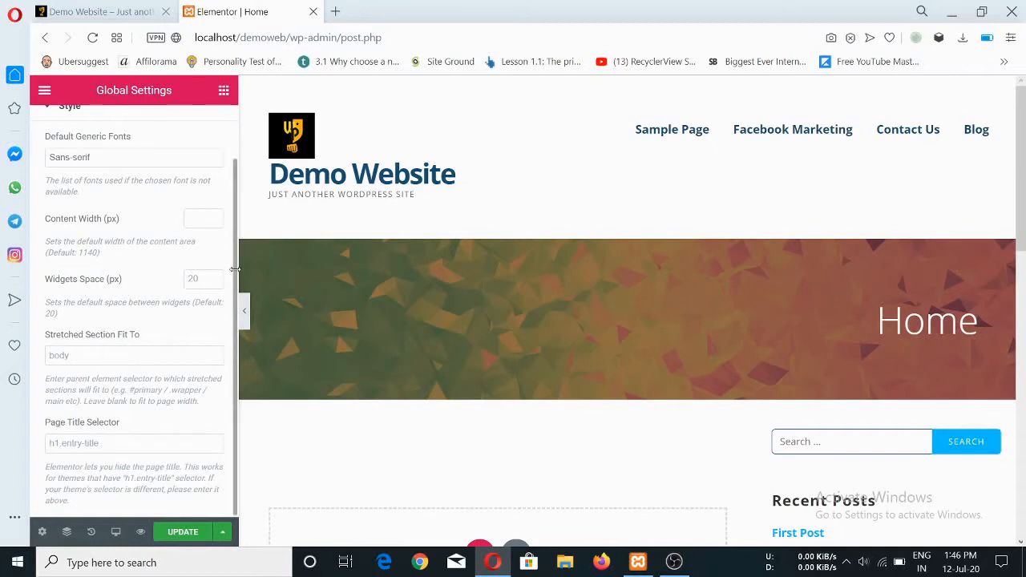
pyautogui.moveTo(238, 240); pyautogui.dragTo(244, 230)
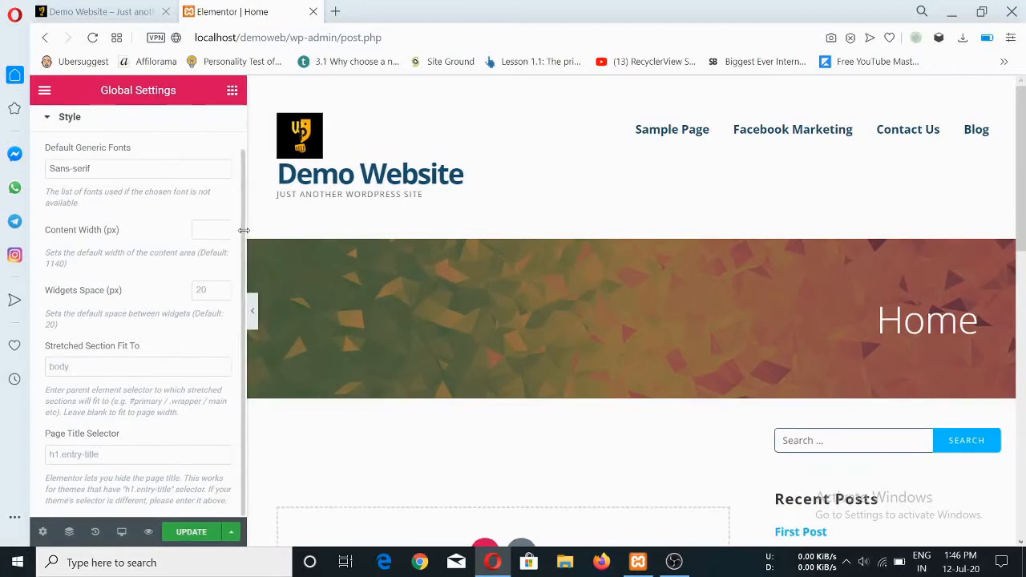
# Open Elementor's dashboard settings from the editor and examine the style options.
pyautogui.click(44, 91)
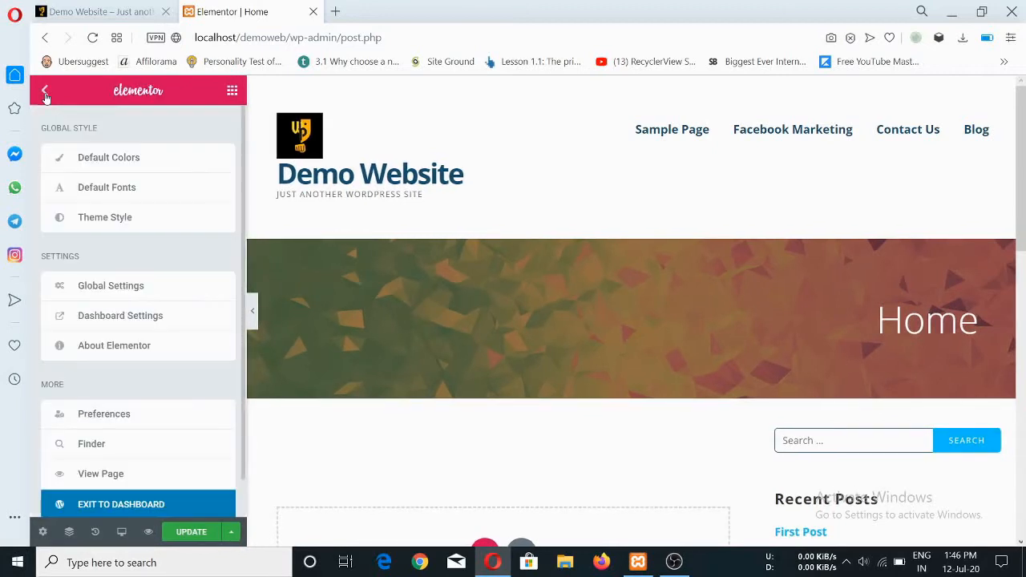
pyautogui.click(104, 318)
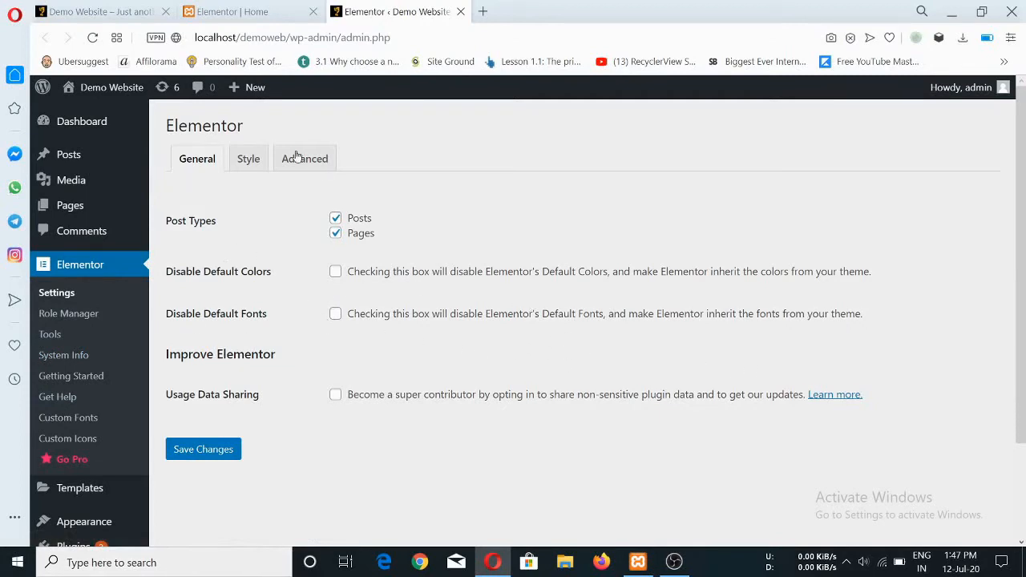
pyautogui.click(247, 164)
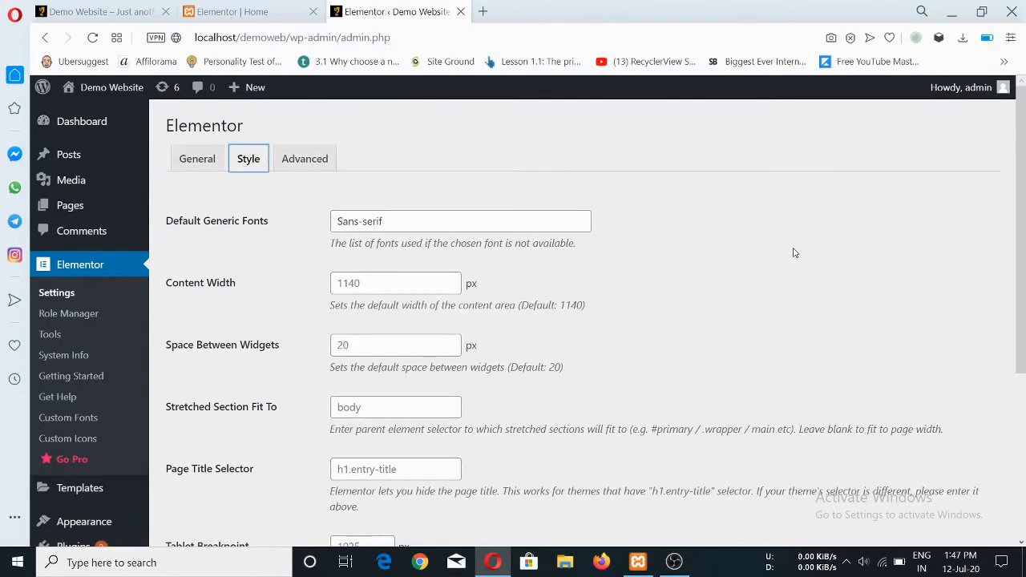
pyautogui.scroll(-1, 762, 244)
pyautogui.scroll(1, 706, 233)
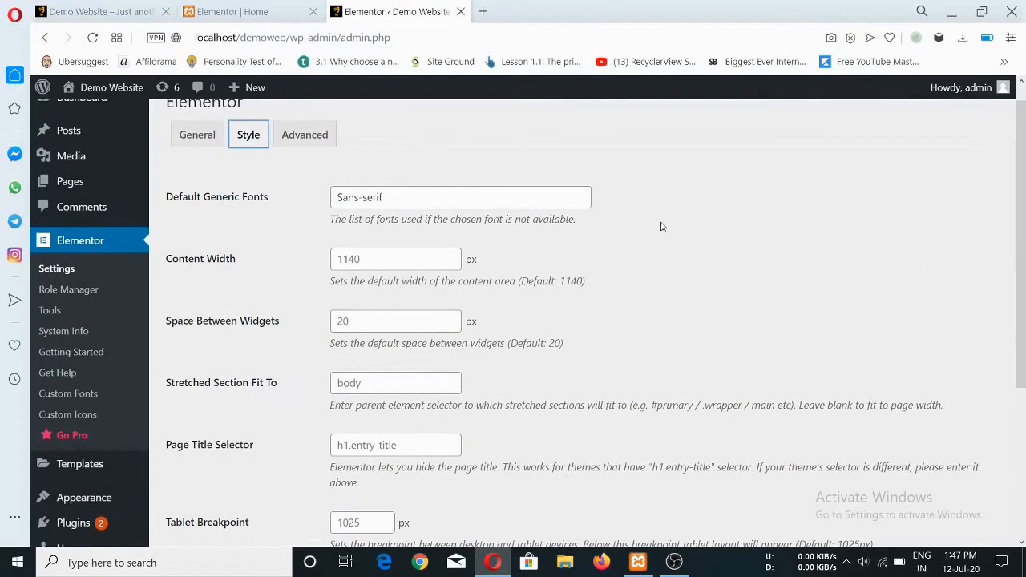
# Compare the dashboard style settings with the editor's settings list and look through the remaining style options.
pyautogui.click(261, 11)
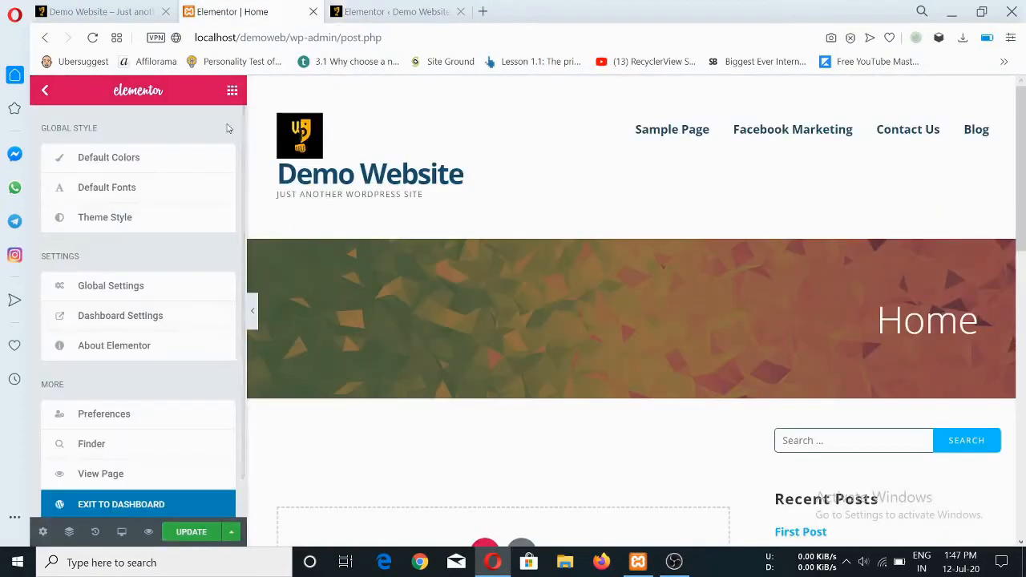
pyautogui.click(377, 11)
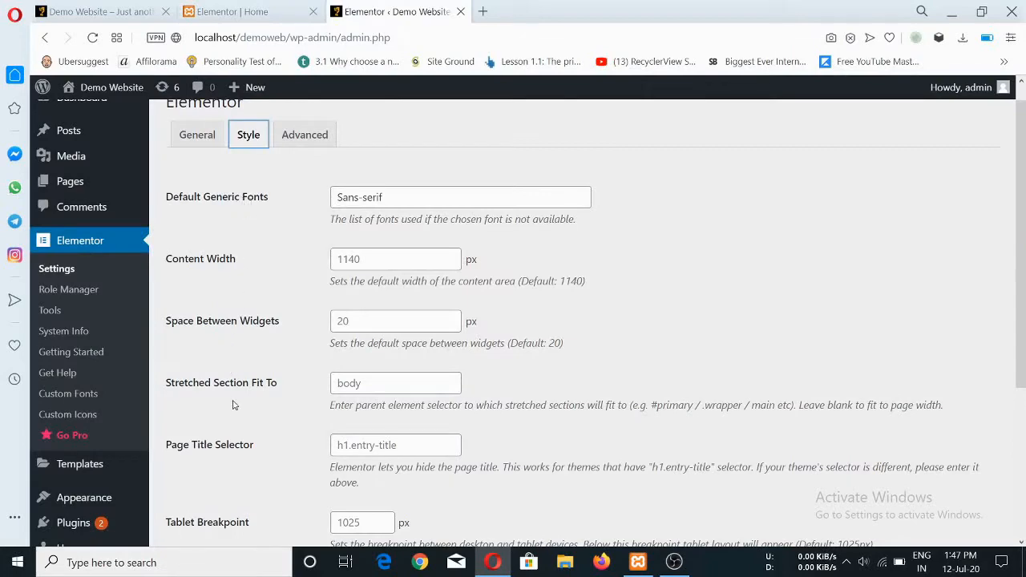
pyautogui.click(257, 12)
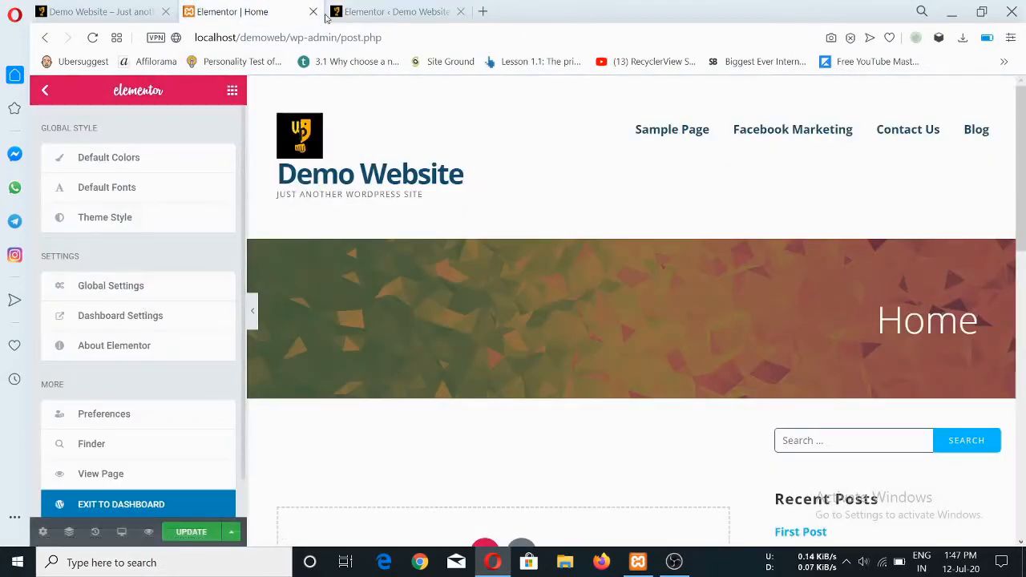
pyautogui.click(356, 12)
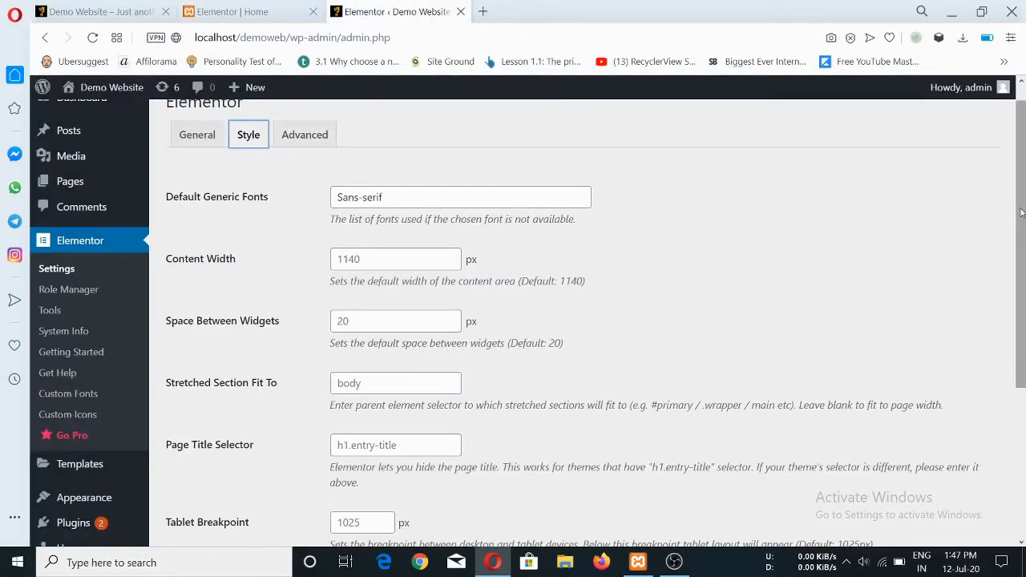
pyautogui.scroll(-3, 1023, 217)
pyautogui.scroll(2, 1023, 216)
pyautogui.scroll(1, 1023, 217)
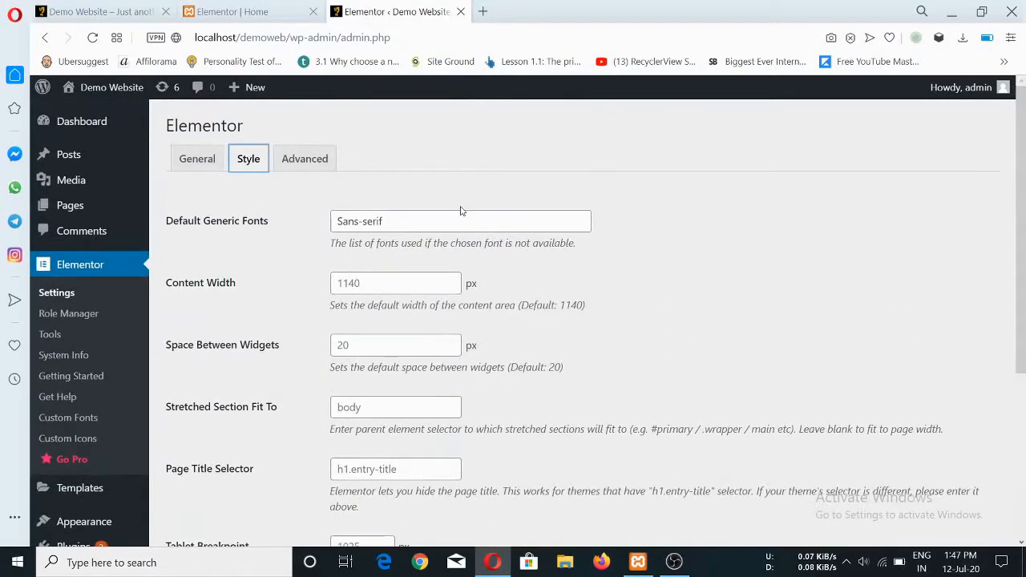
# Review the advanced options in the dashboard settings and return to the general options.
pyautogui.click(299, 161)
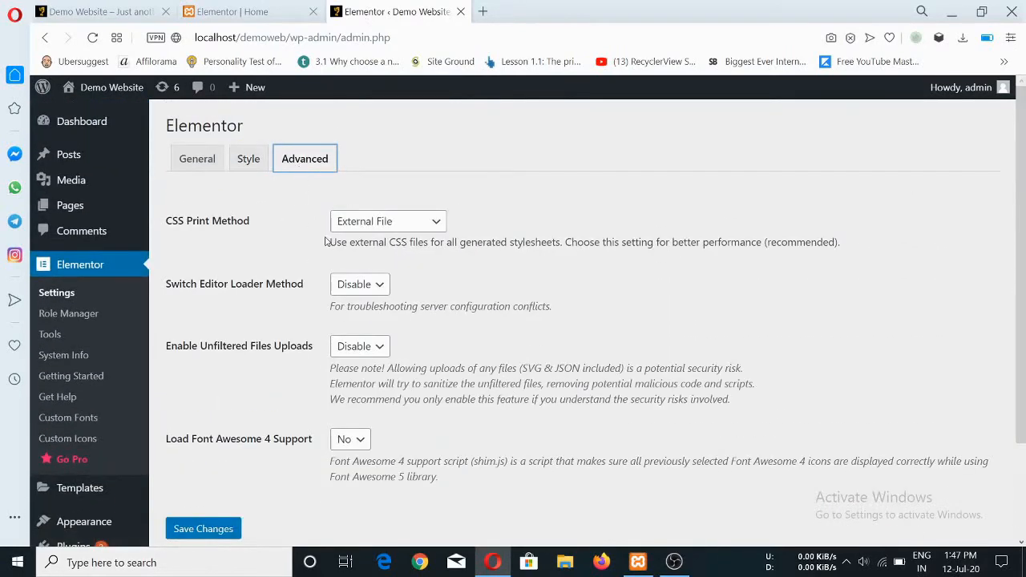
pyautogui.click(248, 160)
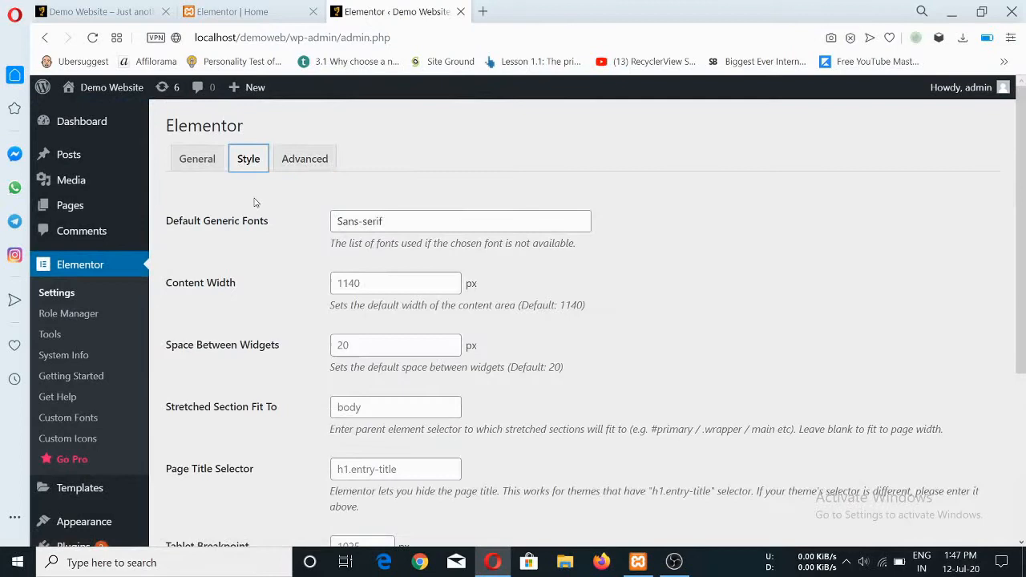
pyautogui.click(193, 159)
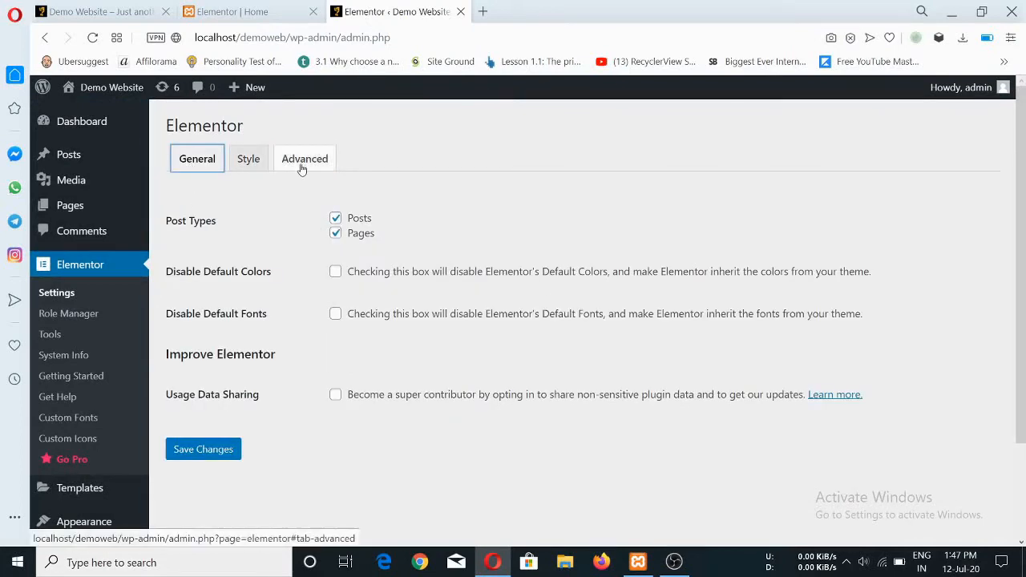
# In the editor preferences of the Home page, try the Dark and Light UI themes and set the theme back to Auto Detect.
pyautogui.click(287, 11)
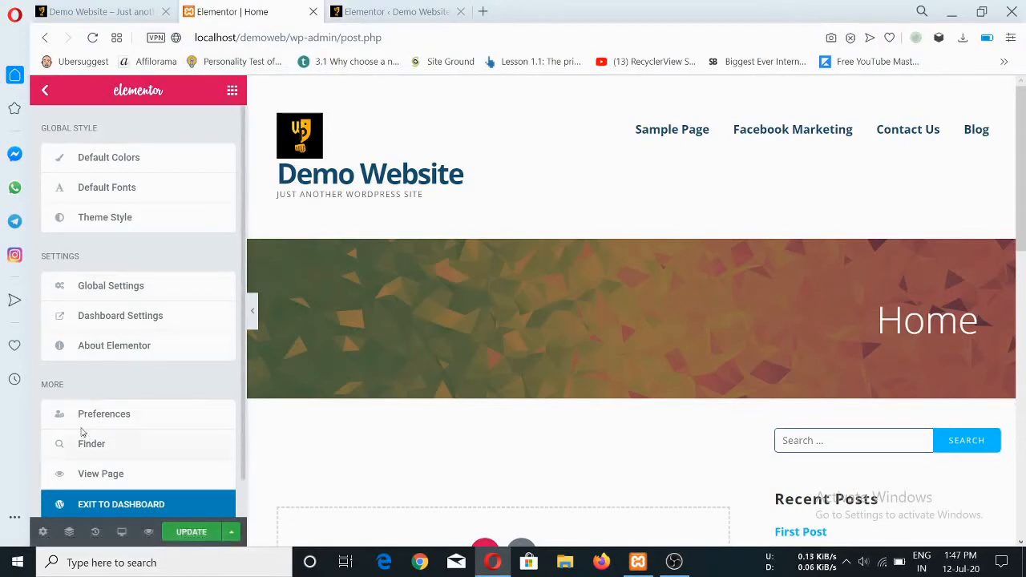
pyautogui.click(105, 414)
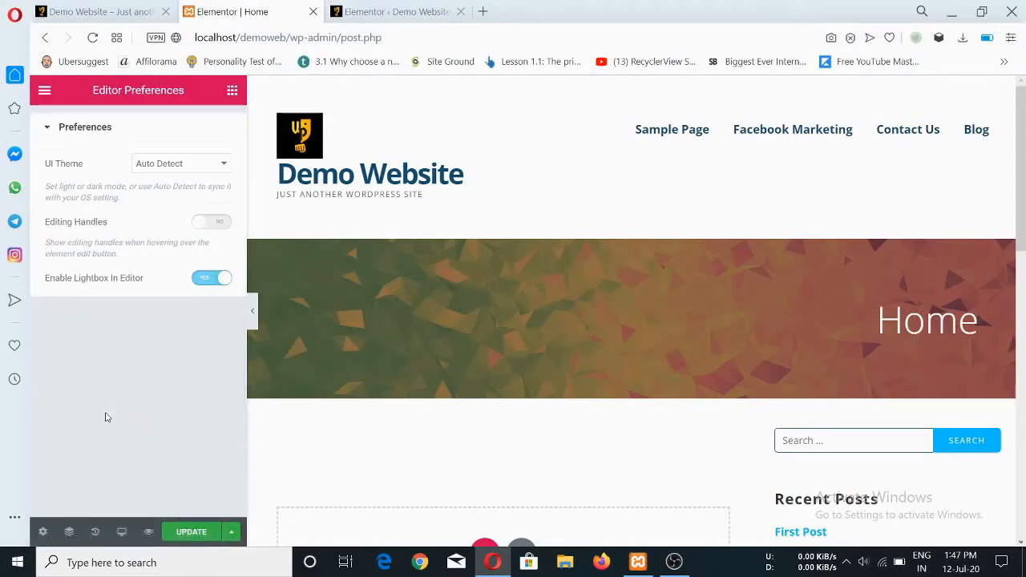
pyautogui.click(207, 164)
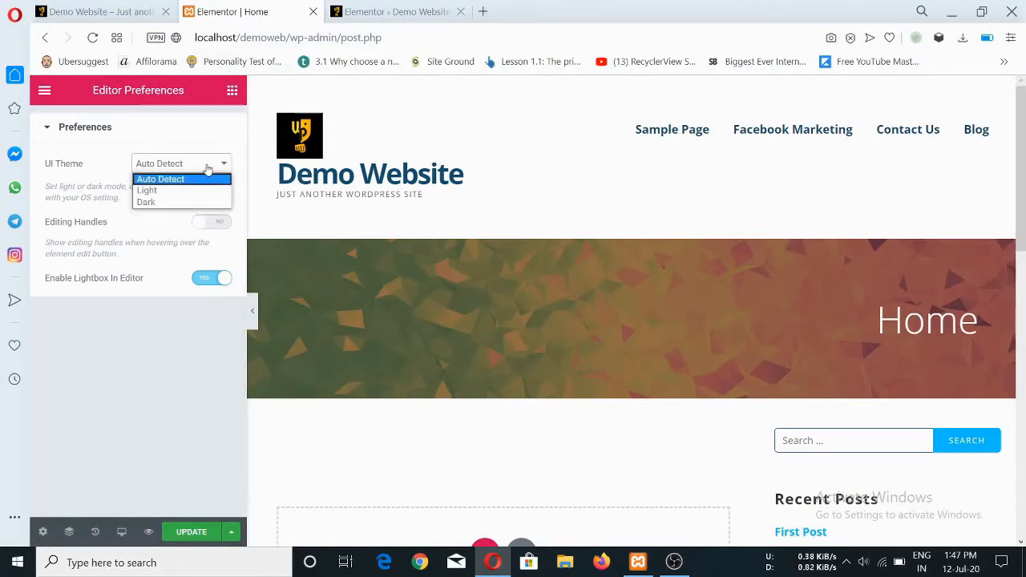
pyautogui.click(164, 202)
pyautogui.click(169, 166)
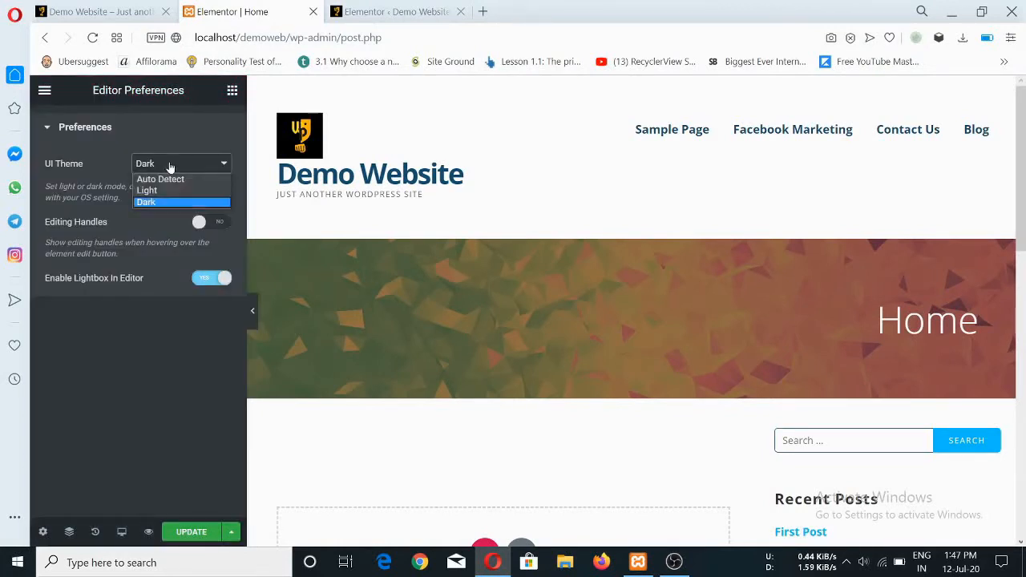
pyautogui.click(152, 191)
pyautogui.click(174, 166)
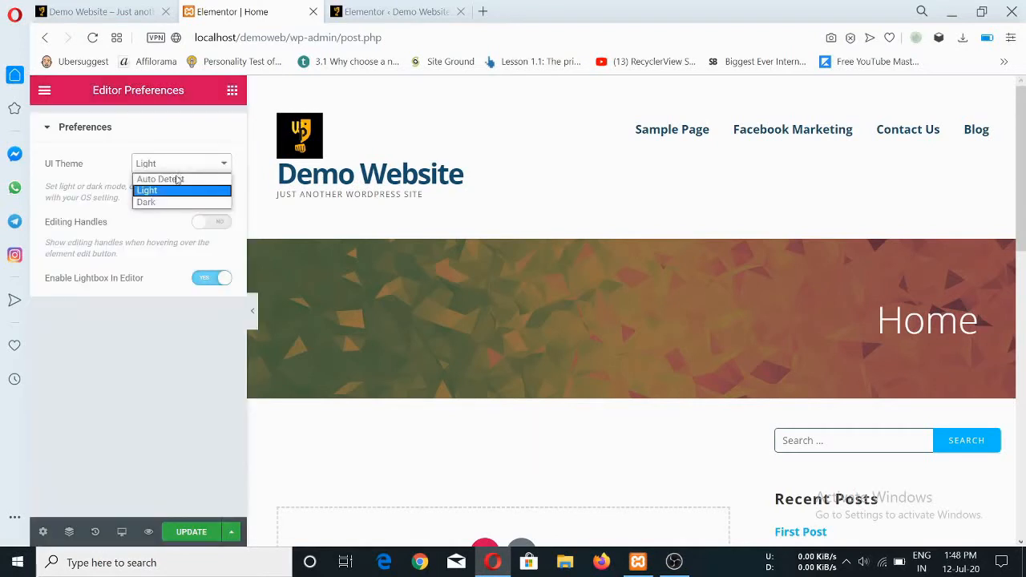
pyautogui.click(161, 179)
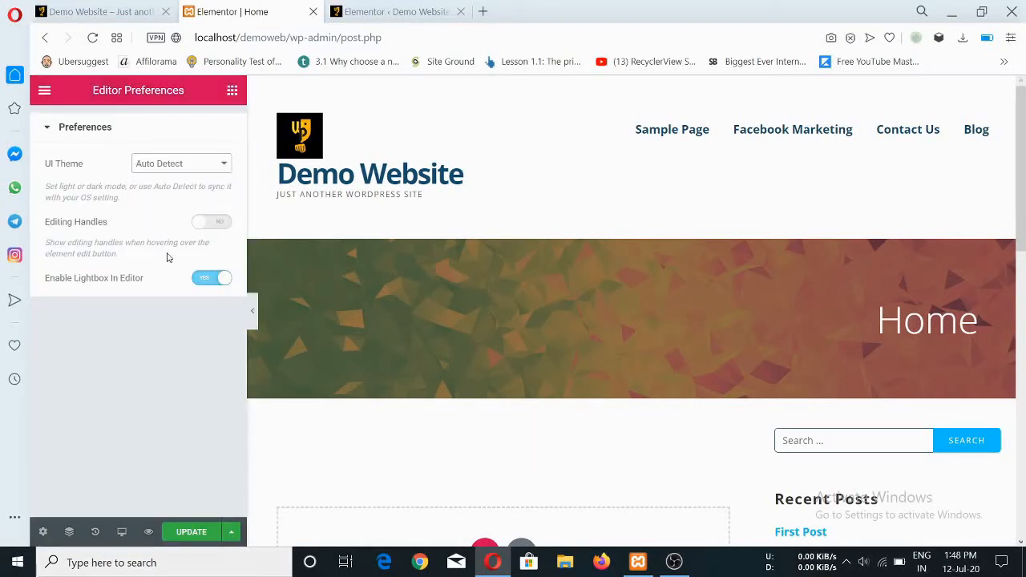
# Leave the editor preferences, look over the main settings list, and return to the widget list.
pyautogui.click(44, 91)
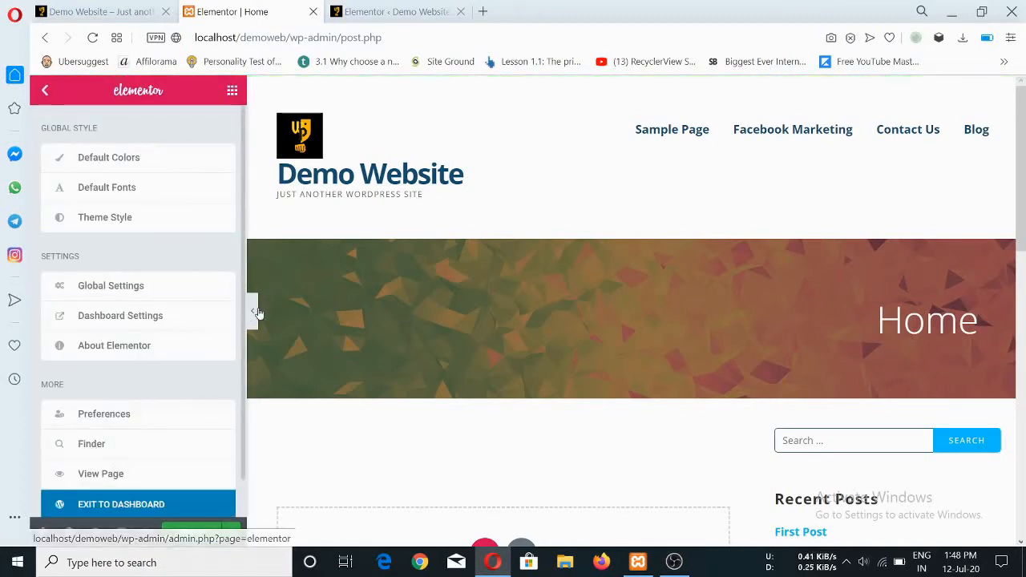
pyautogui.moveTo(244, 322); pyautogui.dragTo(244, 276)
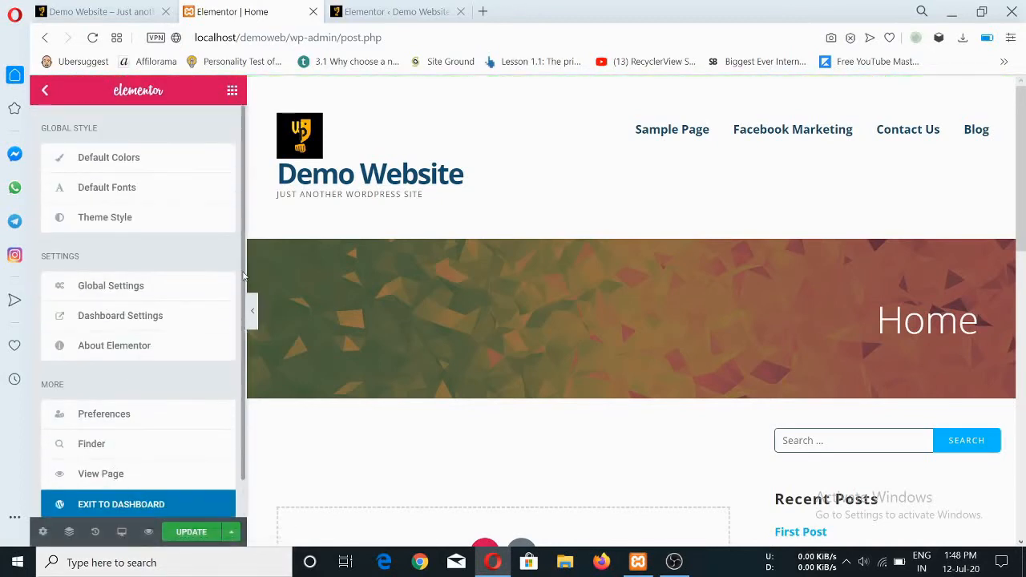
pyautogui.click(45, 90)
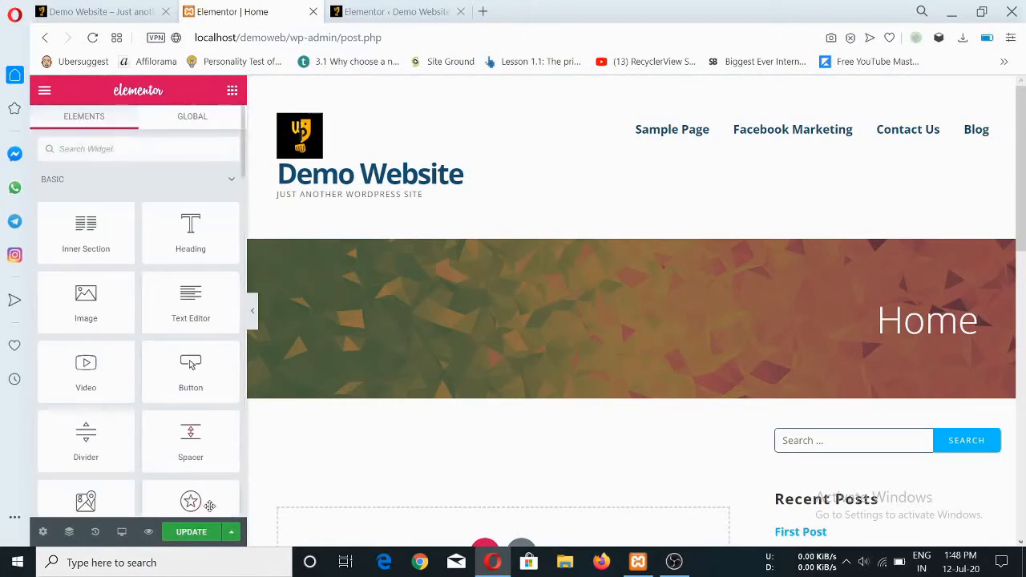
# In the Home page's settings, try the Private and Pending Review statuses and set the status back to Published.
pyautogui.click(43, 532)
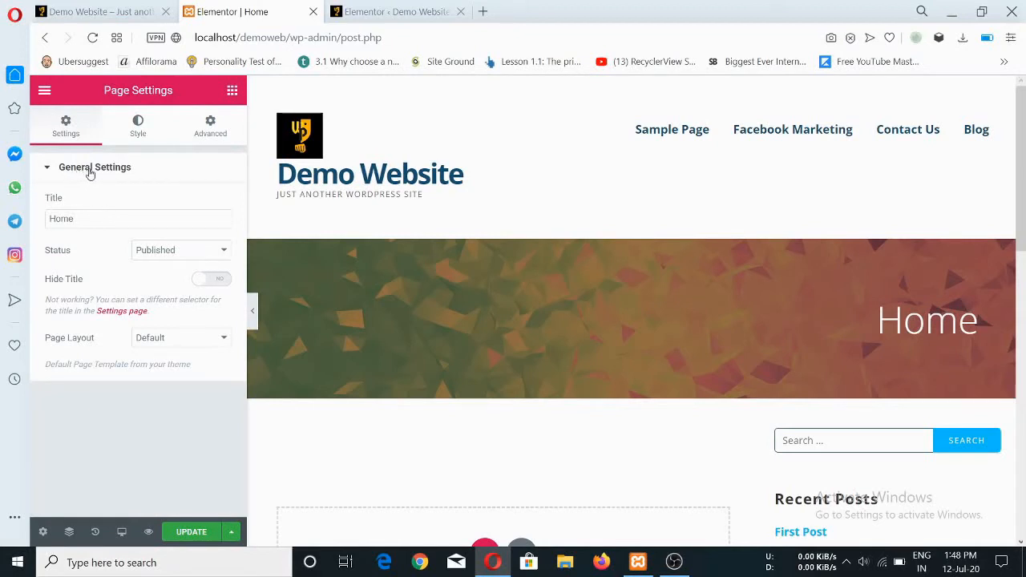
pyautogui.click(213, 257)
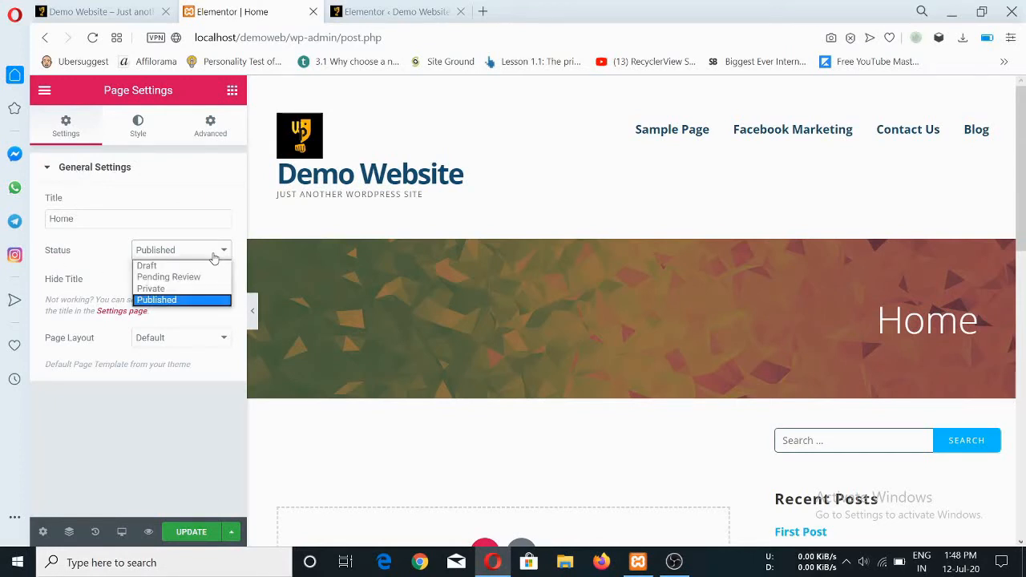
pyautogui.click(147, 290)
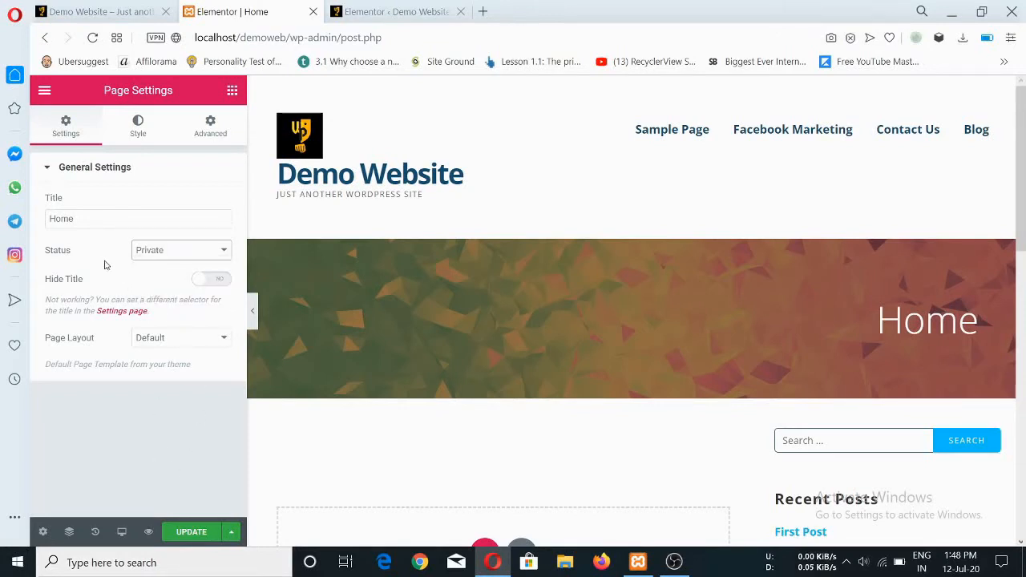
pyautogui.click(174, 252)
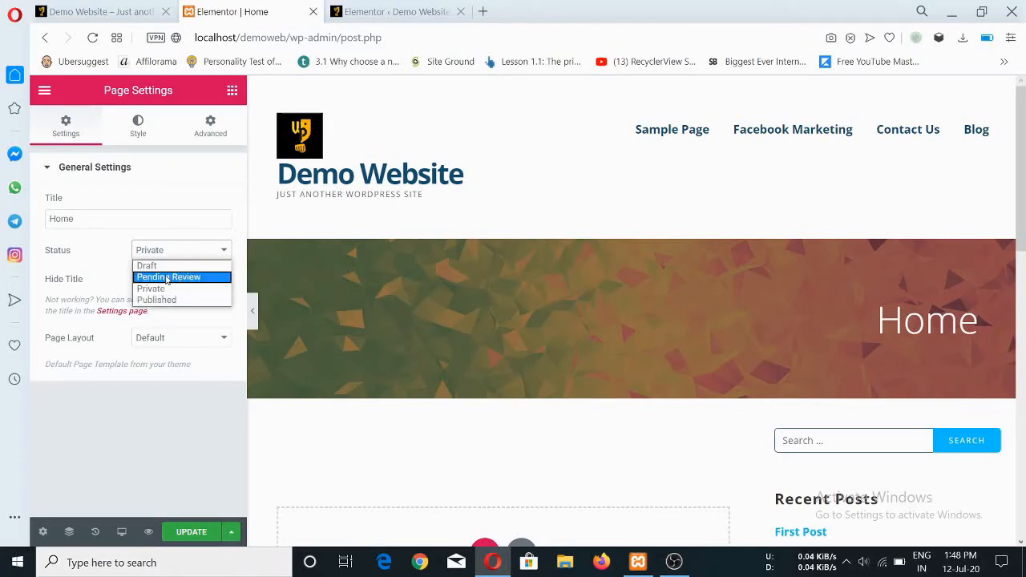
pyautogui.click(166, 278)
pyautogui.click(195, 252)
pyautogui.click(171, 301)
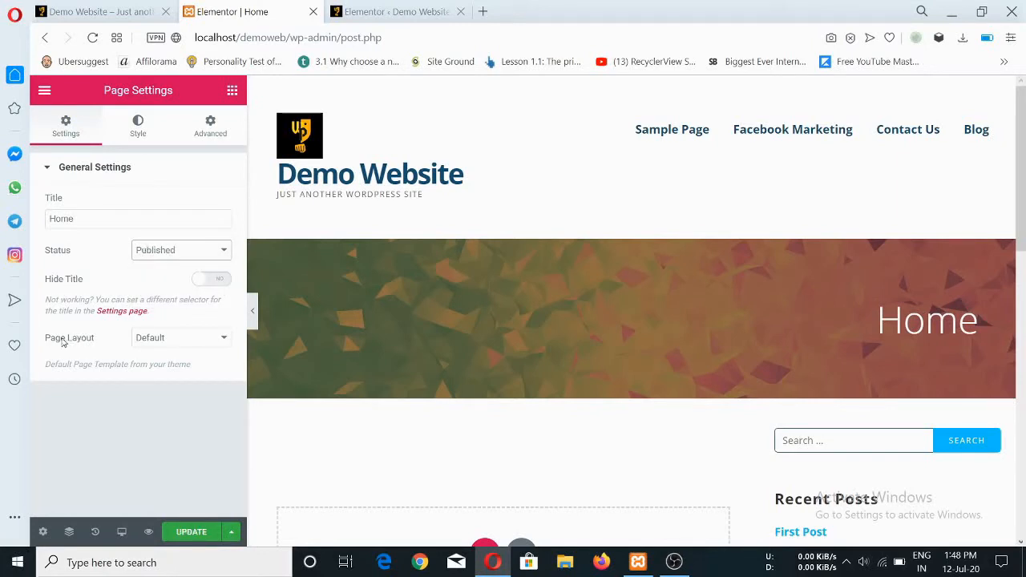
# Set the Home page's layout to Elementor Full Width and look over the page.
pyautogui.click(199, 343)
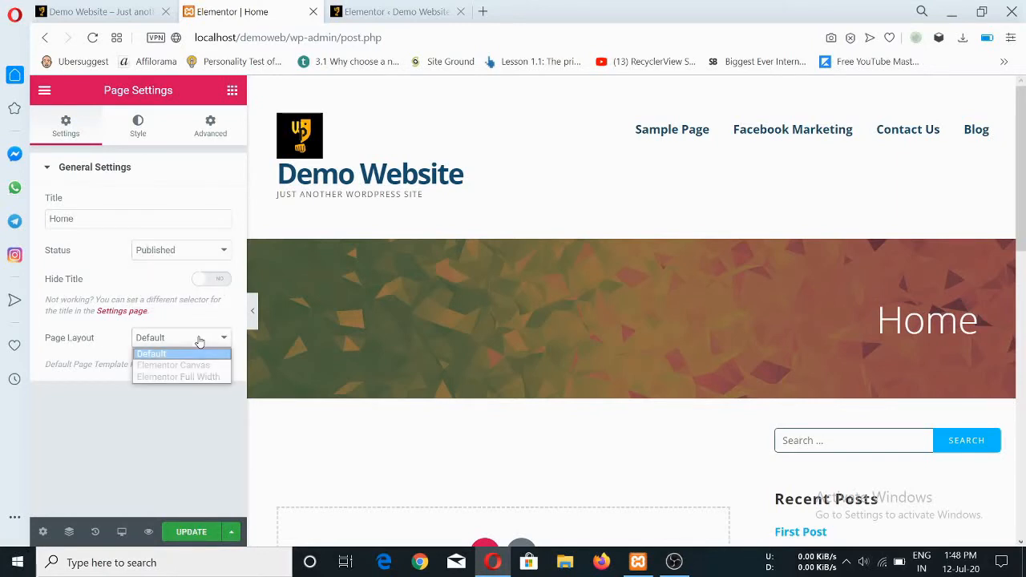
pyautogui.click(182, 376)
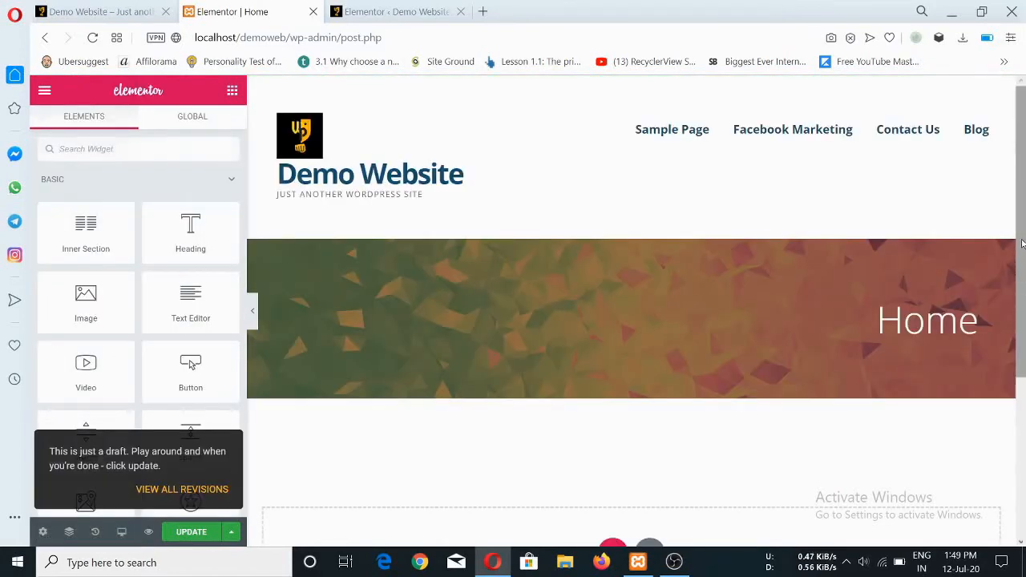
pyautogui.scroll(-3, 1015, 374)
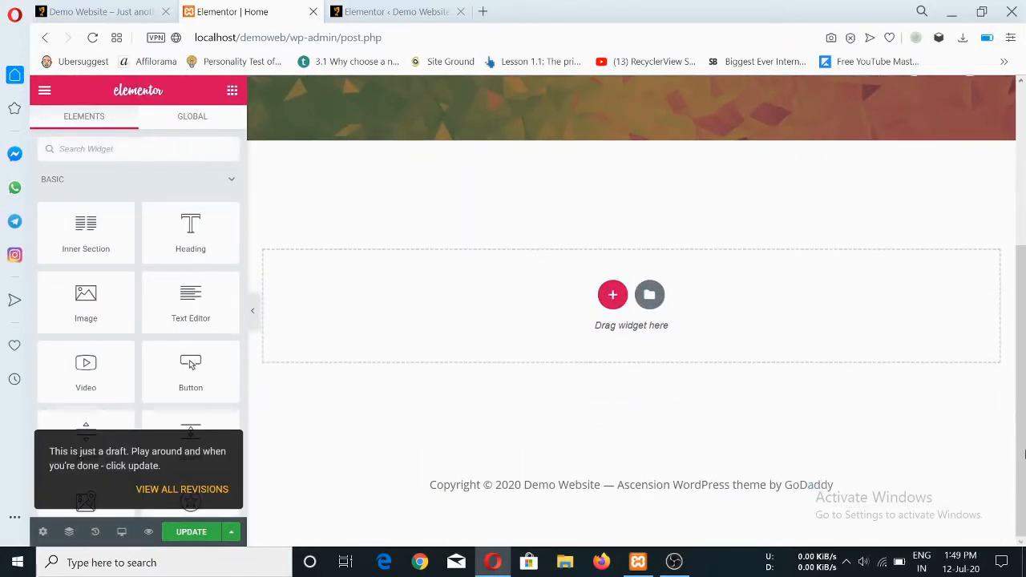
pyautogui.scroll(2, 920, 388)
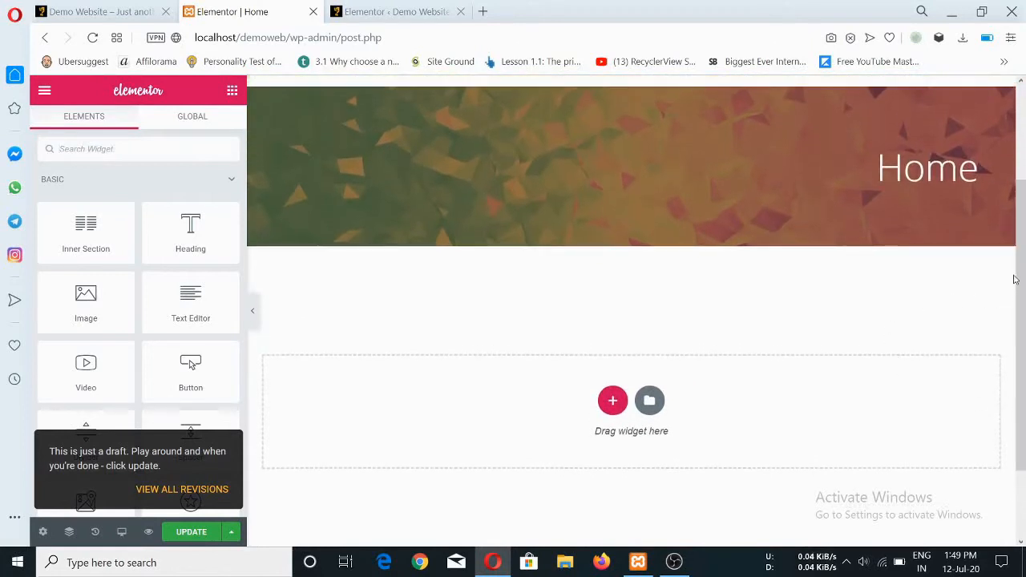
pyautogui.scroll(-2, 943, 451)
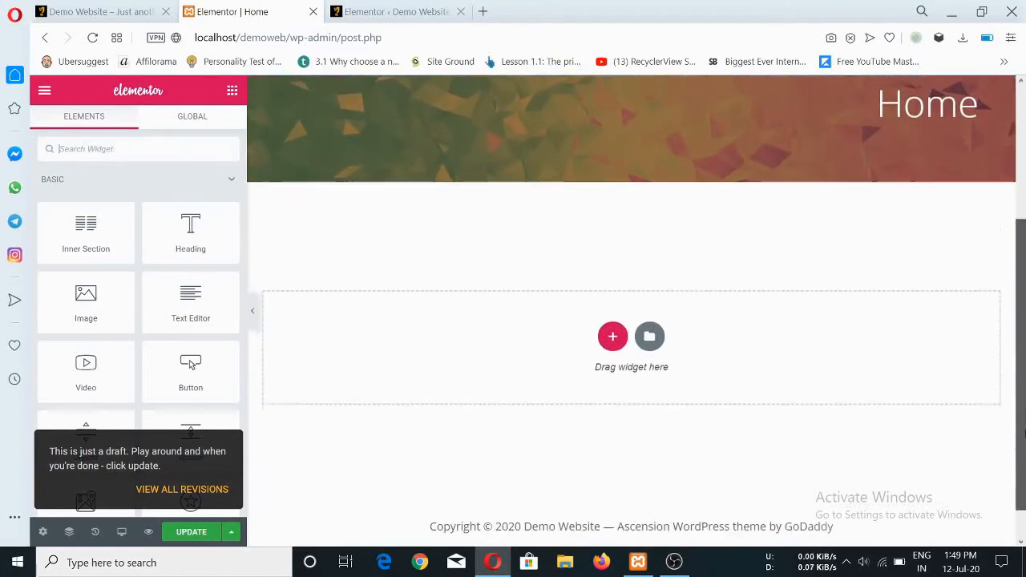
pyautogui.scroll(3, 943, 451)
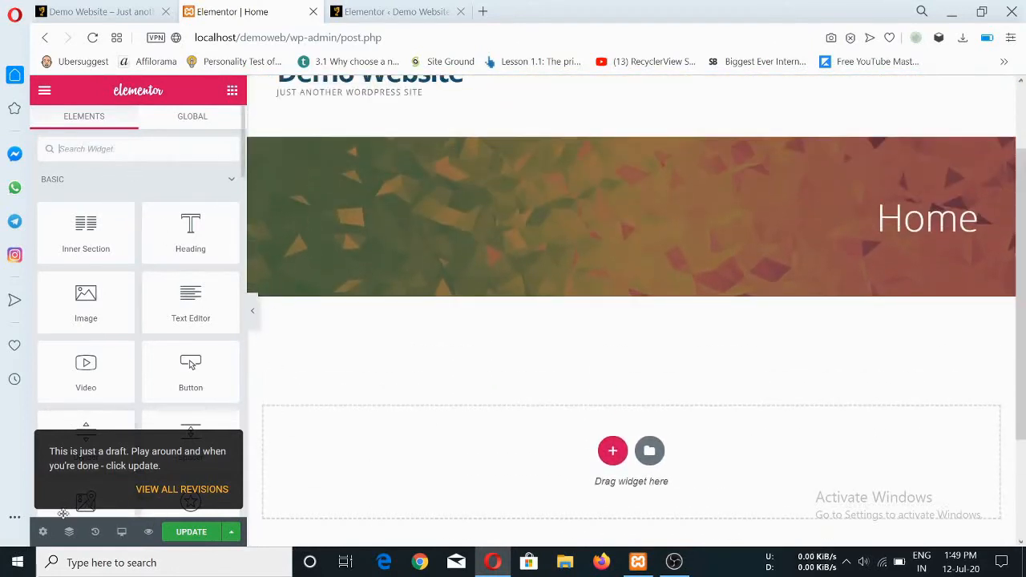
# Set the Home page's layout back to Default in the page settings.
pyautogui.click(43, 532)
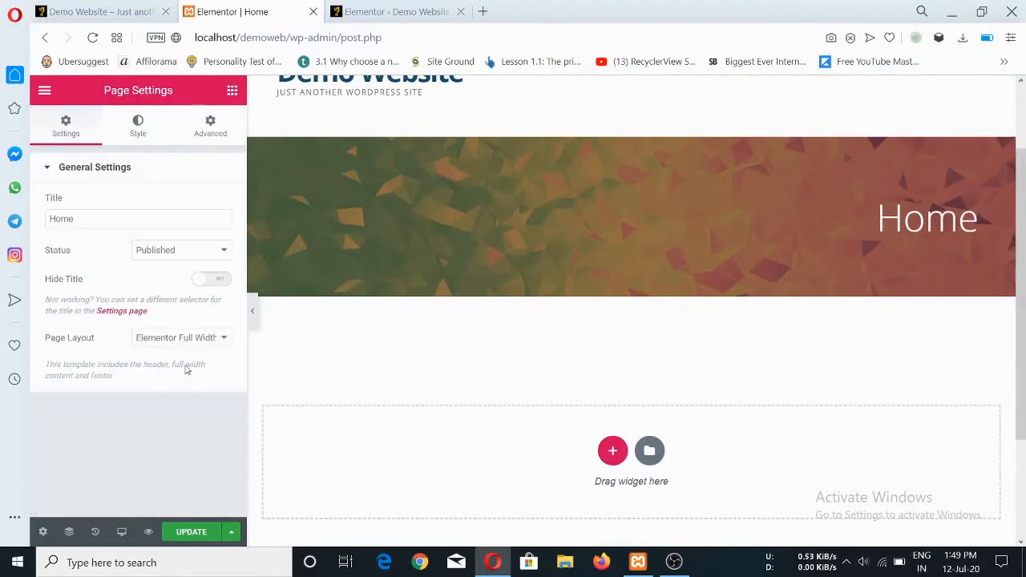
pyautogui.click(197, 340)
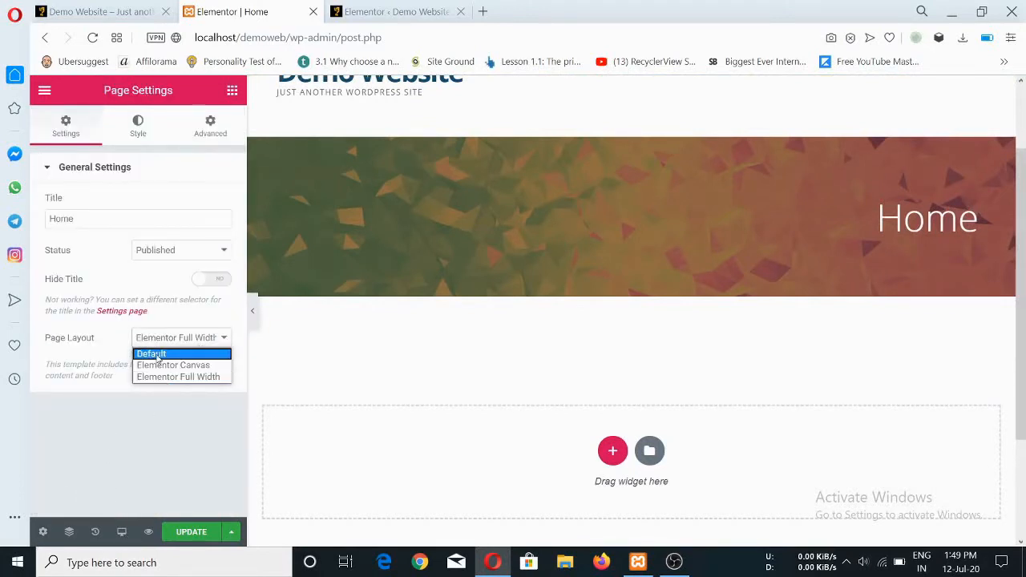
pyautogui.click(159, 355)
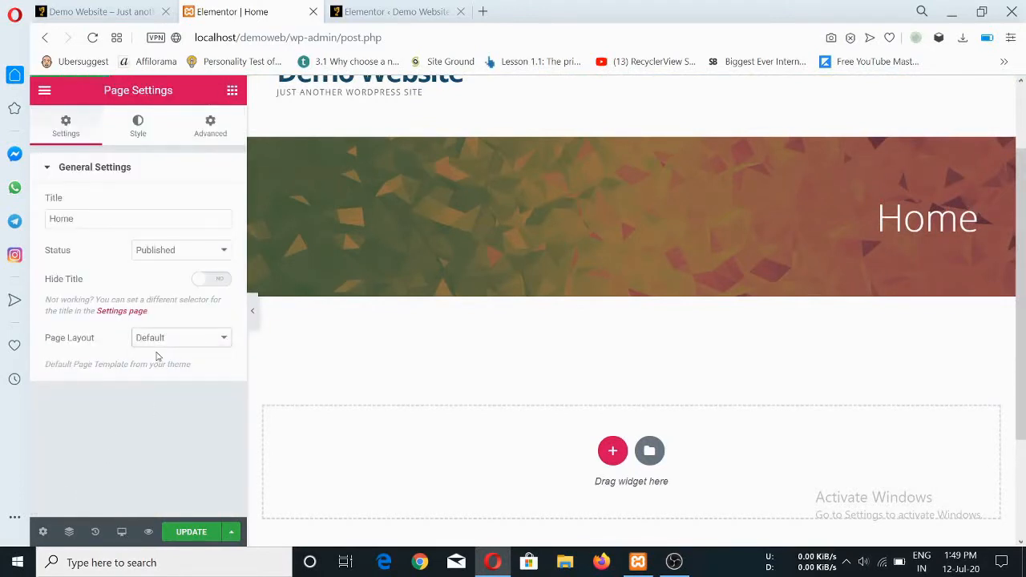
pyautogui.click(138, 128)
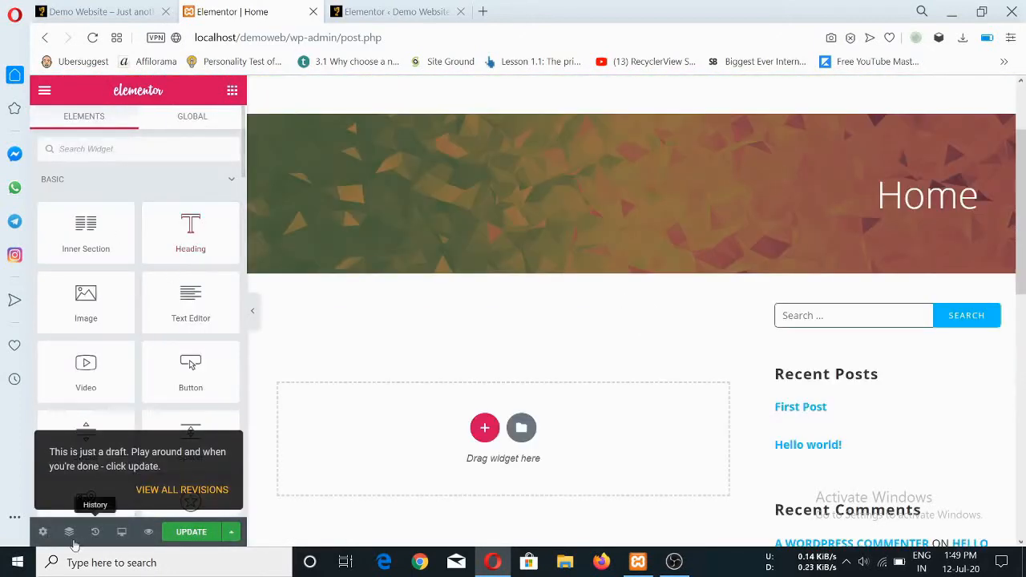
# In the Home page's body style, use the Classic background type and set its color to #FFFFFF.
pyautogui.click(43, 532)
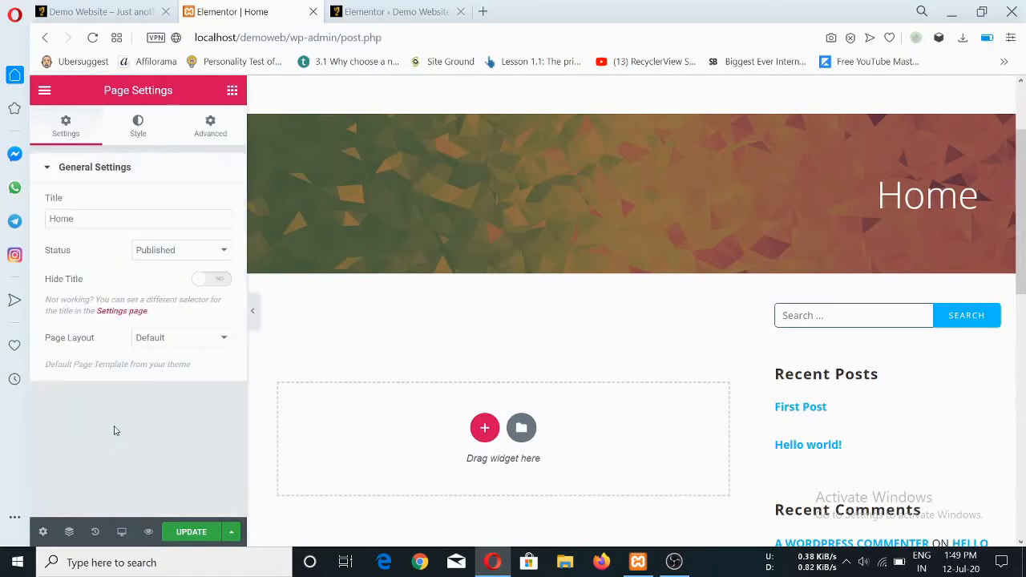
pyautogui.click(138, 127)
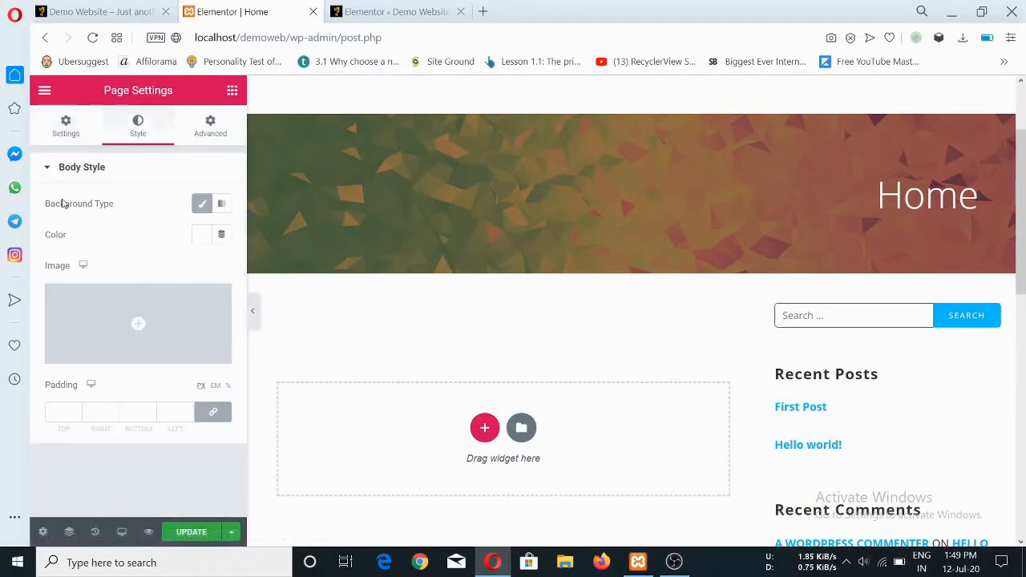
pyautogui.click(203, 207)
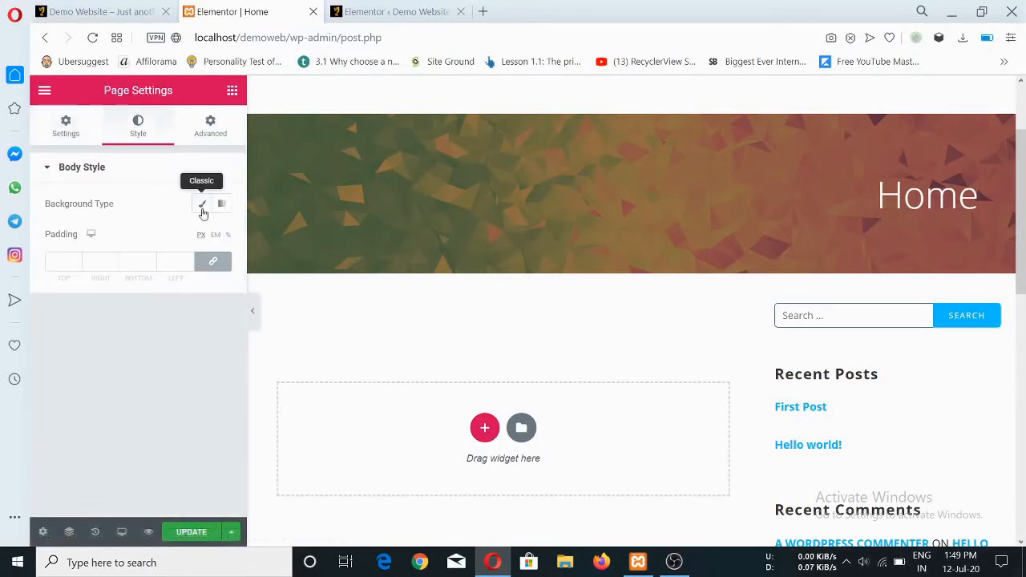
pyautogui.click(202, 206)
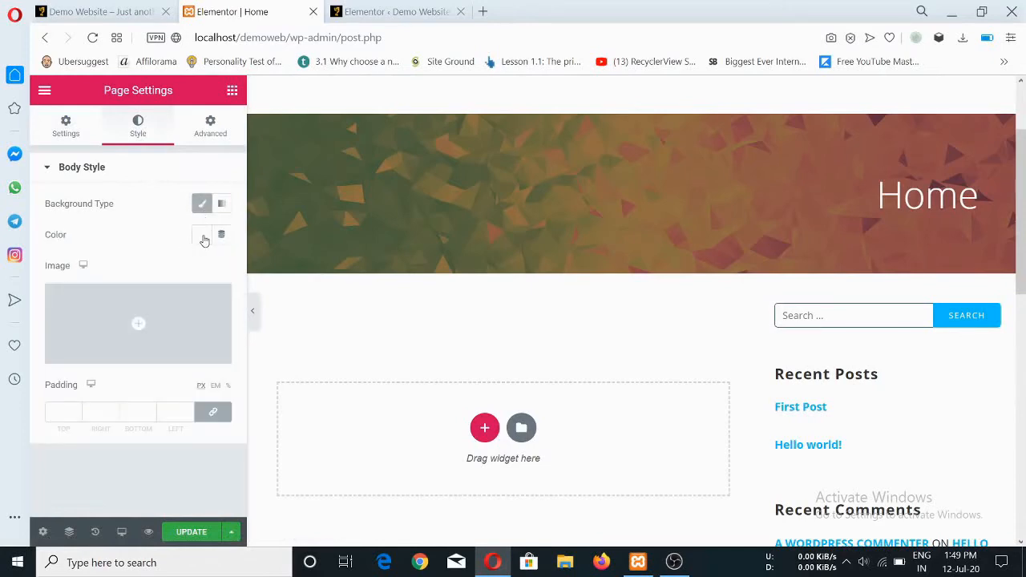
pyautogui.click(203, 235)
pyautogui.moveTo(201, 332); pyautogui.dragTo(116, 294)
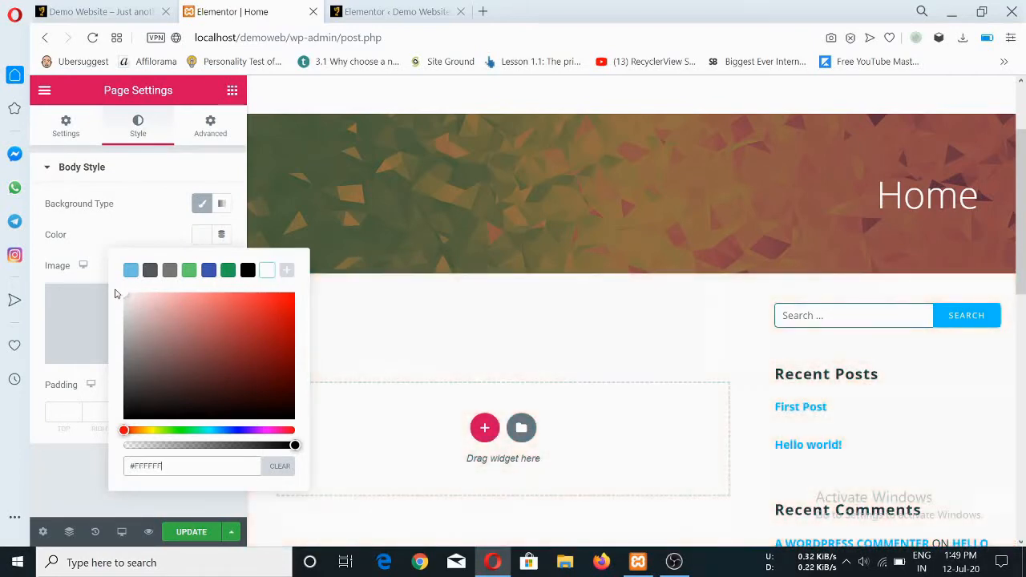
pyautogui.click(126, 196)
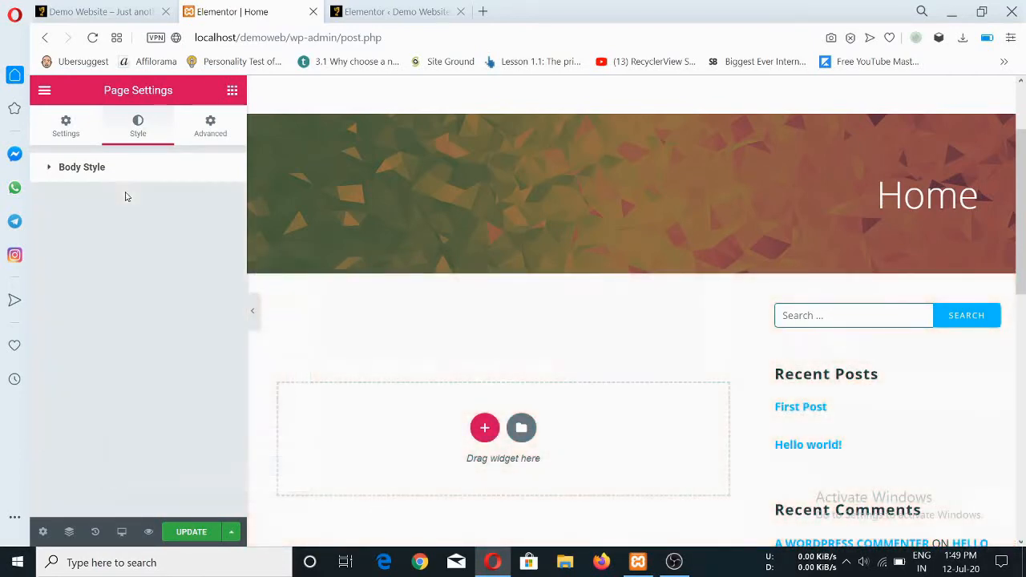
# Examine the body style's image and padding options and the Custom CSS section of the advanced page settings.
pyautogui.click(49, 168)
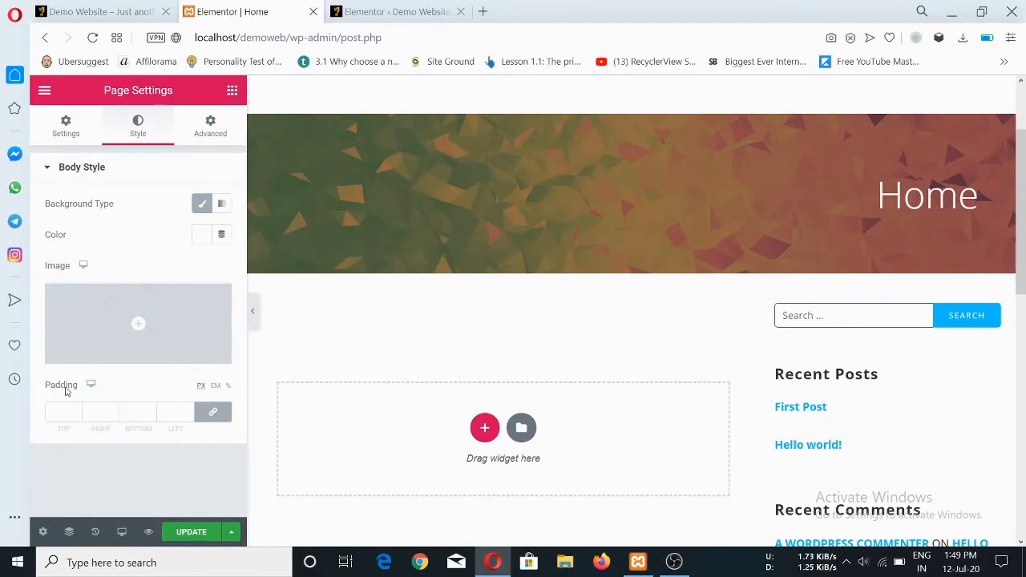
pyautogui.click(211, 128)
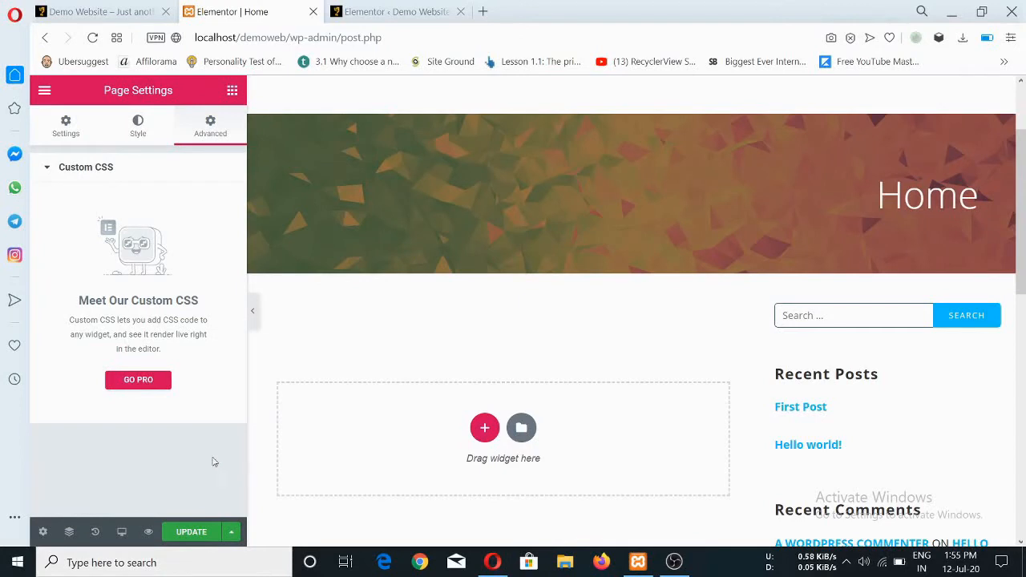
# Preview the Home page in the responsive Tablet and Mobile modes and look over the mobile header.
pyautogui.click(121, 532)
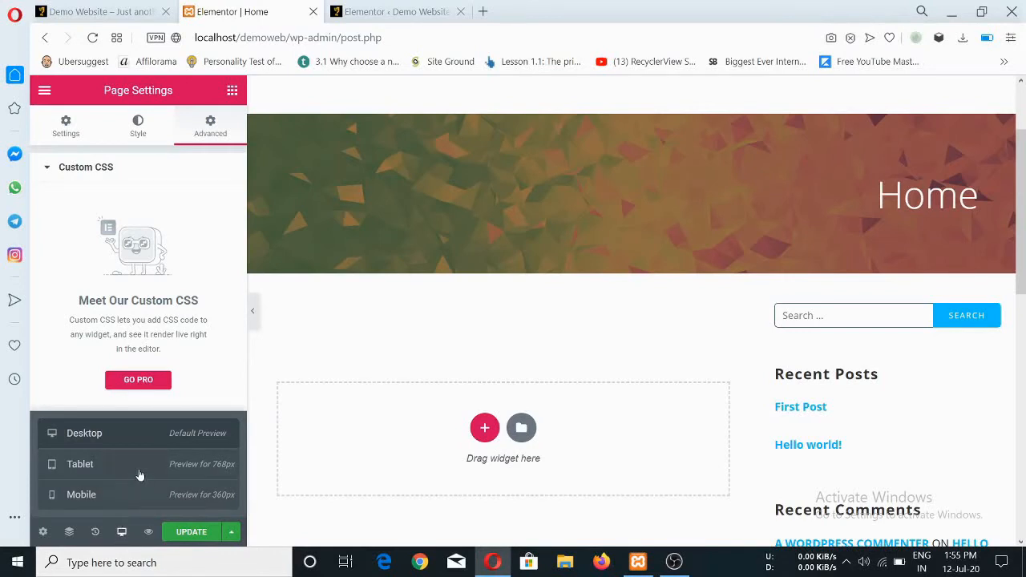
pyautogui.click(80, 464)
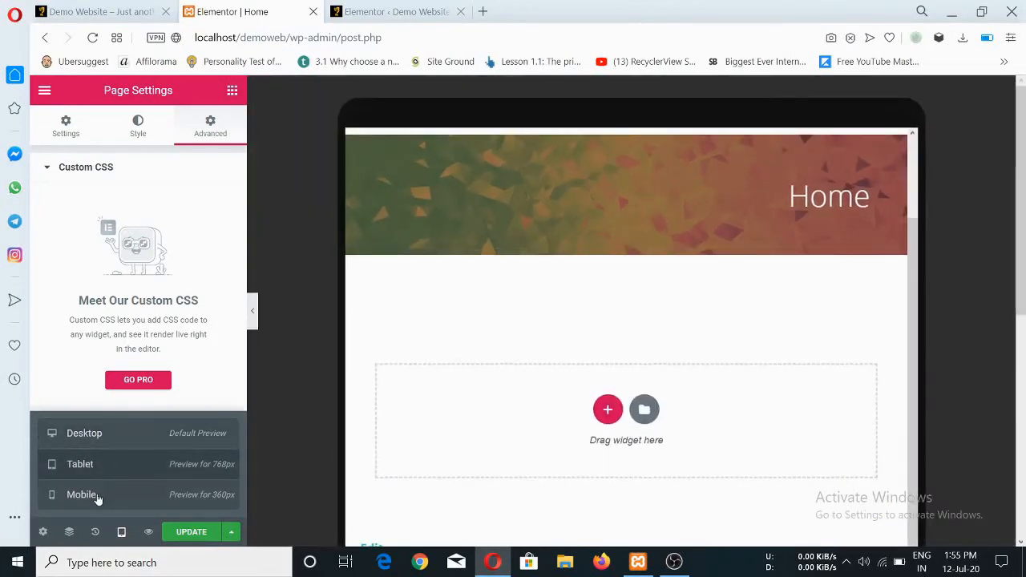
pyautogui.click(95, 496)
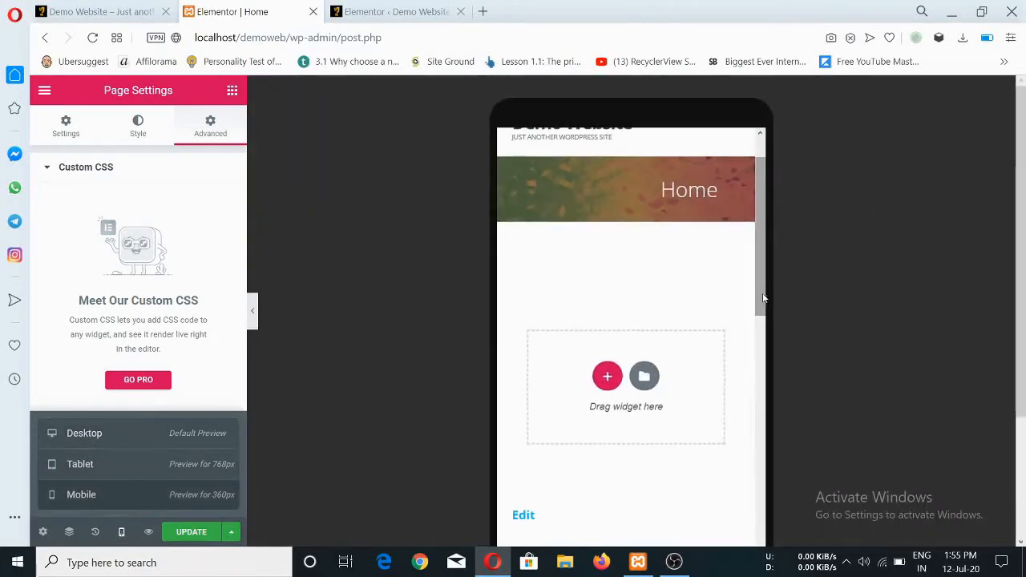
pyautogui.moveTo(763, 298); pyautogui.dragTo(755, 261)
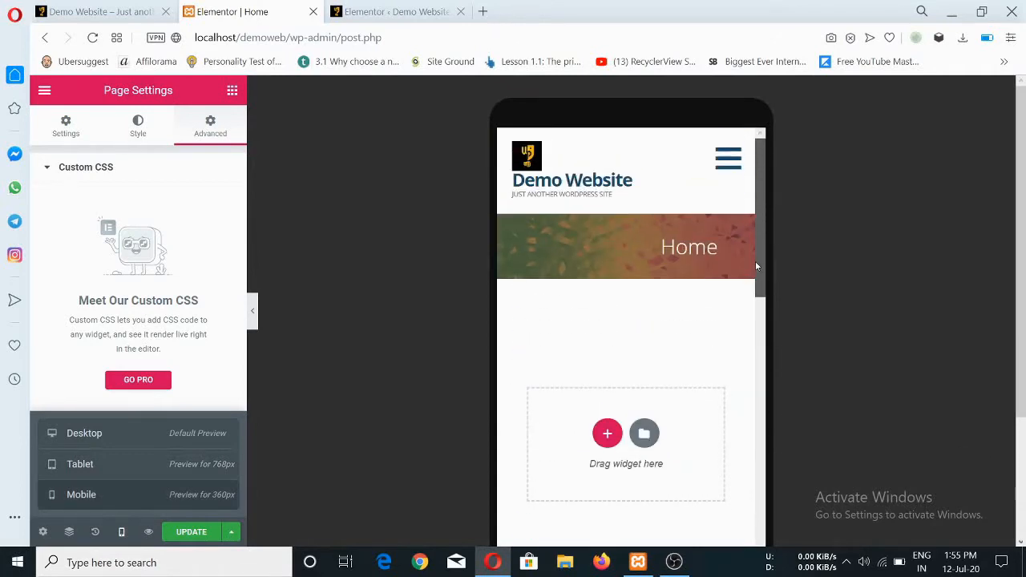
# Compare the Home page's Tablet and Desktop previews, ending in Tablet mode.
pyautogui.click(90, 465)
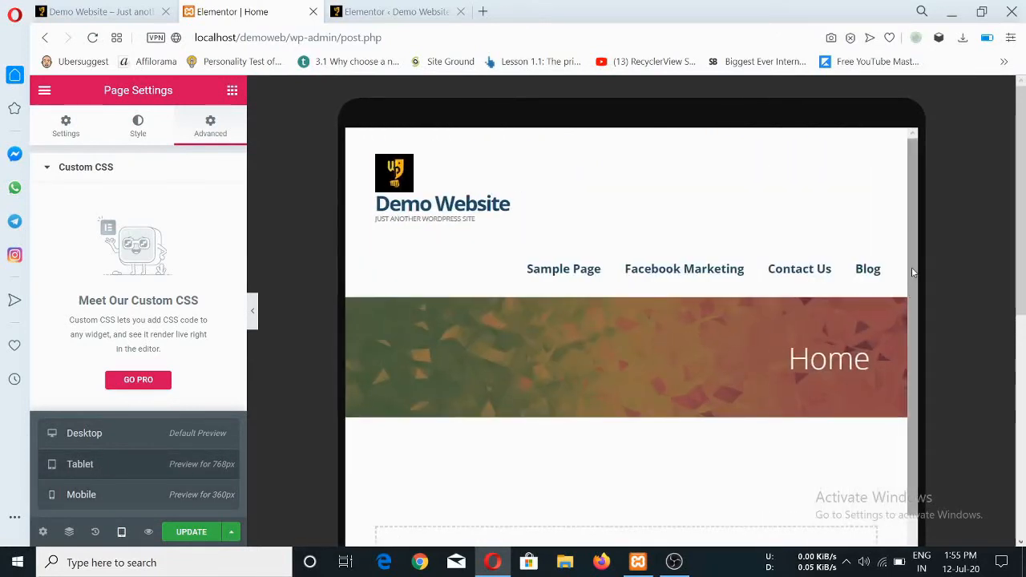
pyautogui.moveTo(915, 274)
pyautogui.mouseDown()
pyautogui.moveTo(918, 356)
pyautogui.moveTo(923, 263)
pyautogui.mouseUp()
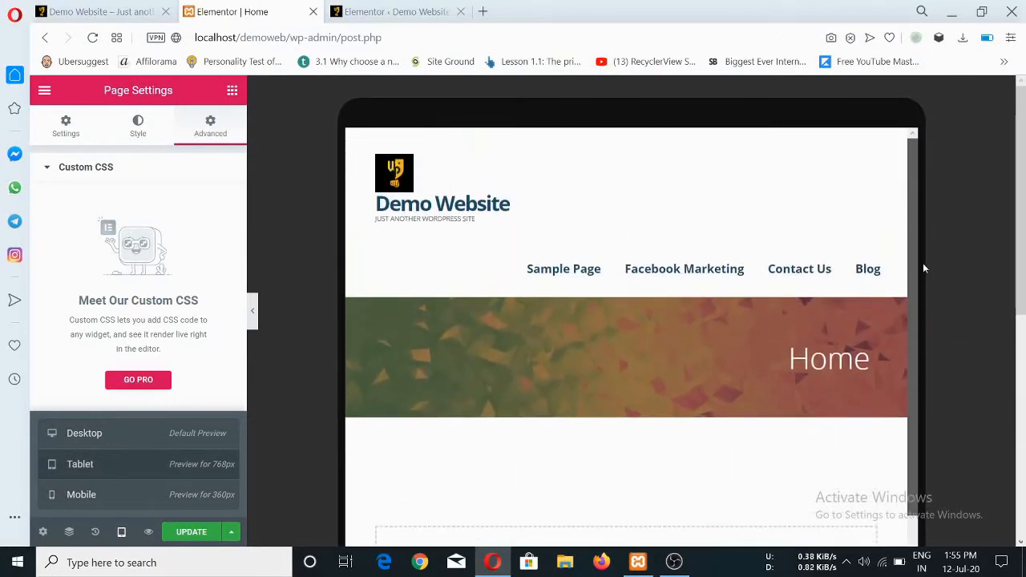
pyautogui.click(82, 434)
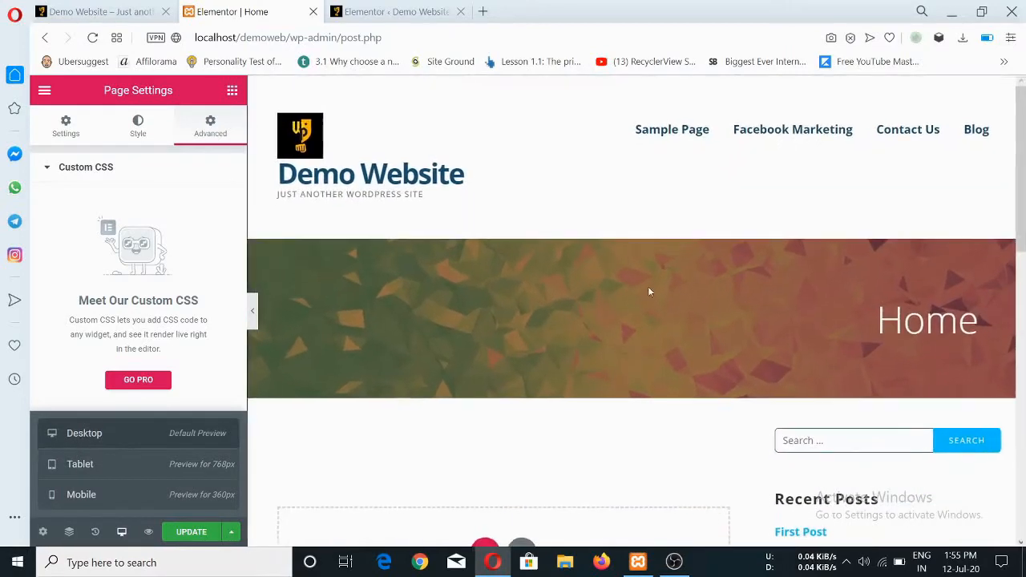
pyautogui.moveTo(1024, 210)
pyautogui.mouseDown()
pyautogui.moveTo(1024, 325)
pyautogui.moveTo(1024, 205)
pyautogui.mouseUp()
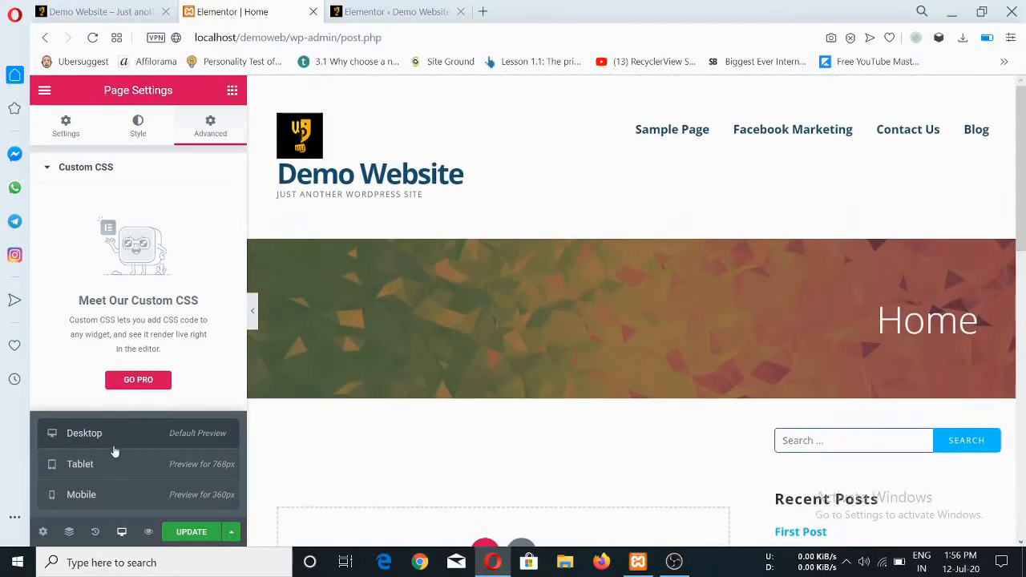
pyautogui.click(88, 465)
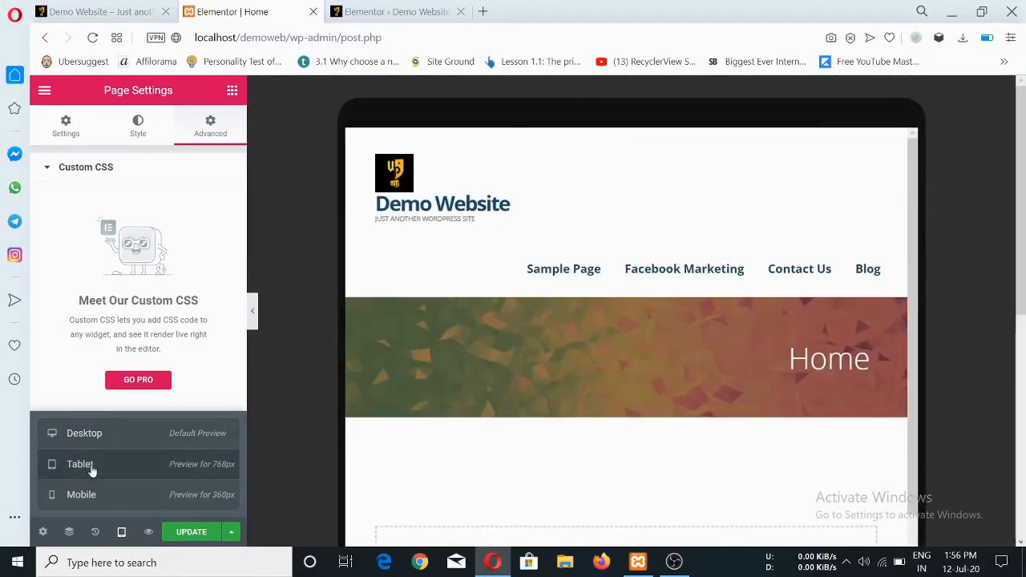
# Look over the Home page's Tablet preview and the Mobile preview's full length.
pyautogui.moveTo(917, 260); pyautogui.dragTo(915, 335)
pyautogui.scroll(3, 808, 275)
pyautogui.click(90, 495)
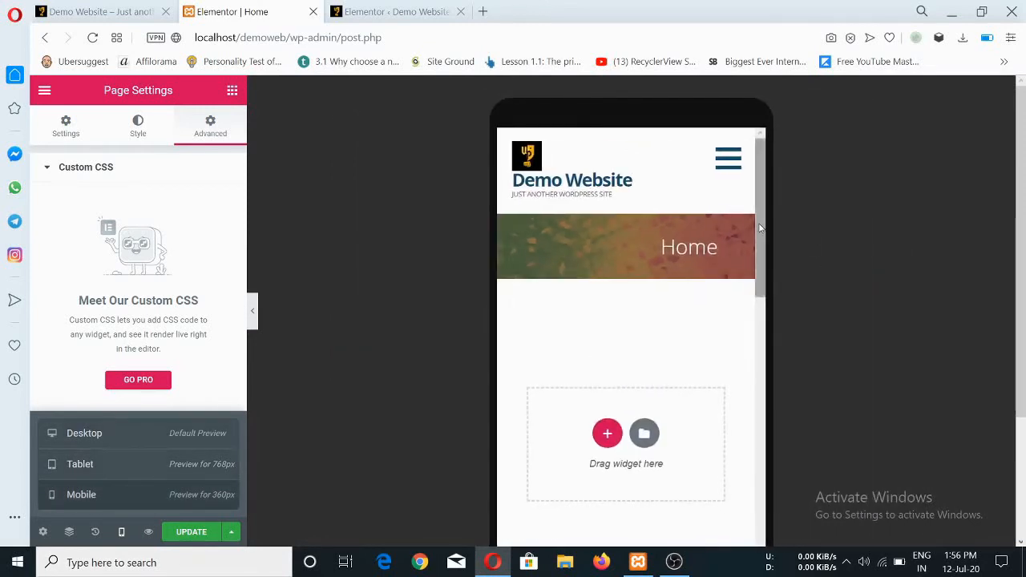
pyautogui.scroll(-5, 766, 241)
pyautogui.scroll(5, 767, 249)
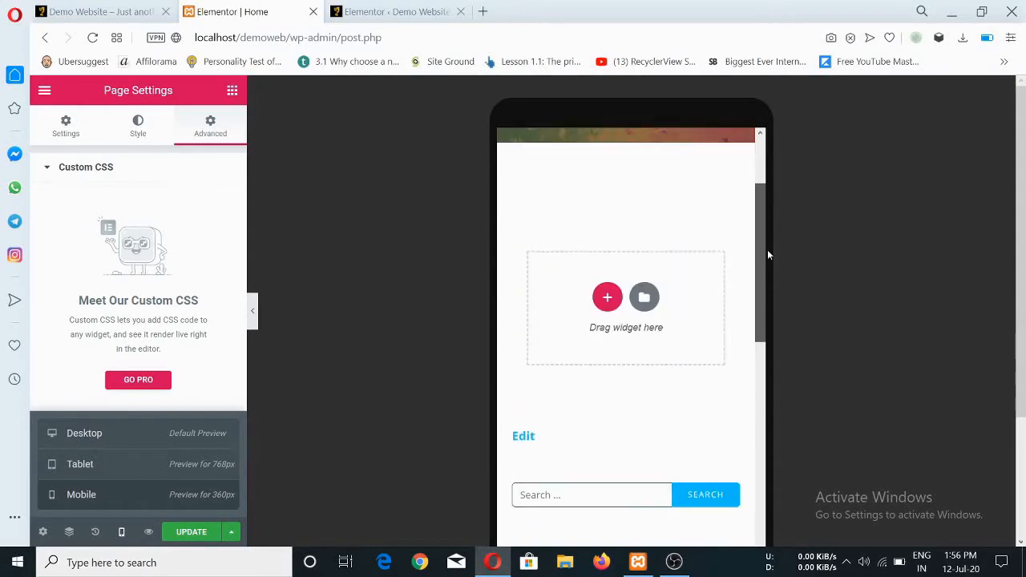
pyautogui.click(122, 532)
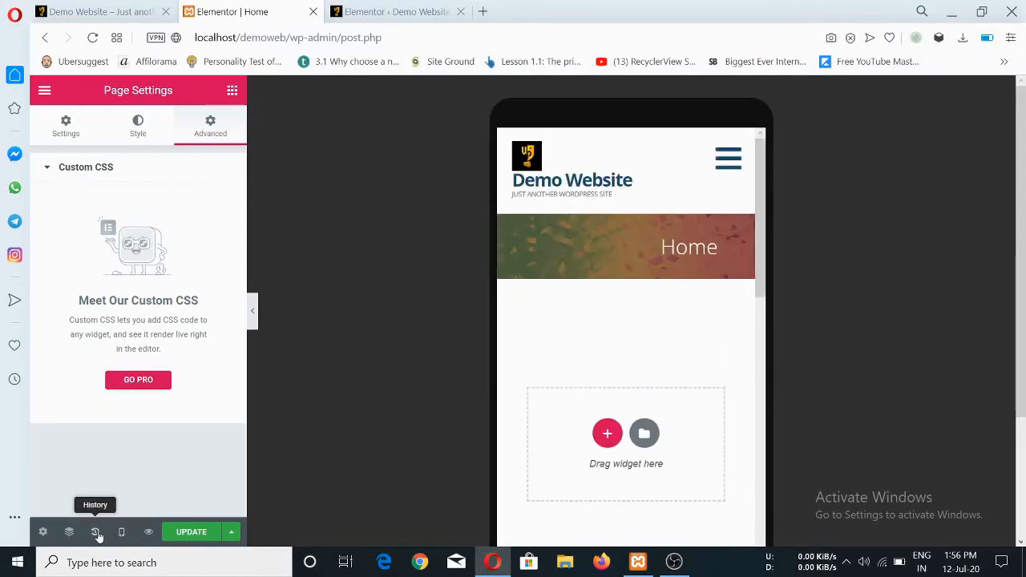
# Examine the page's editing history, covering both the list of actions and the saved revisions.
pyautogui.click(96, 532)
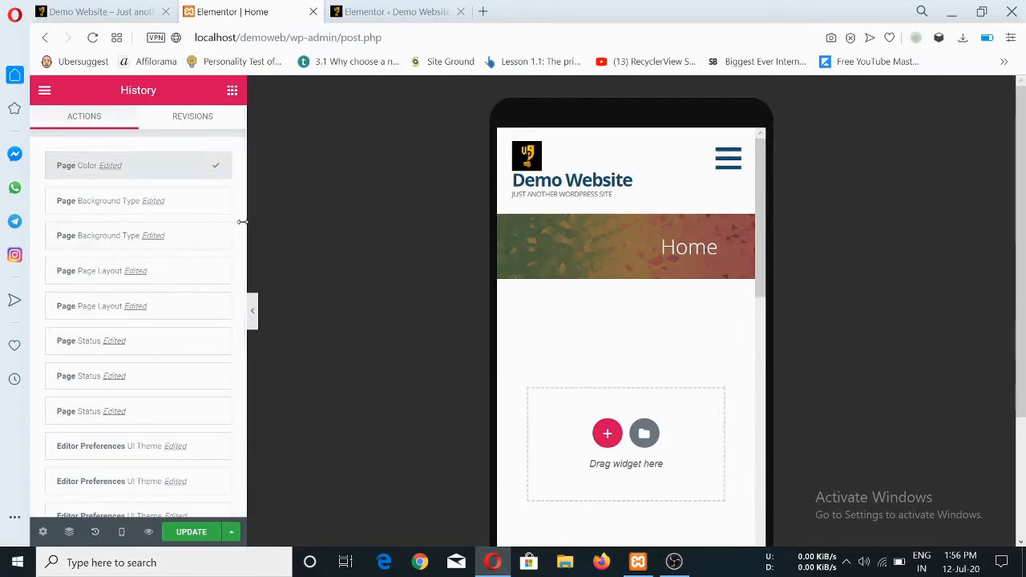
pyautogui.scroll(-2, 241, 321)
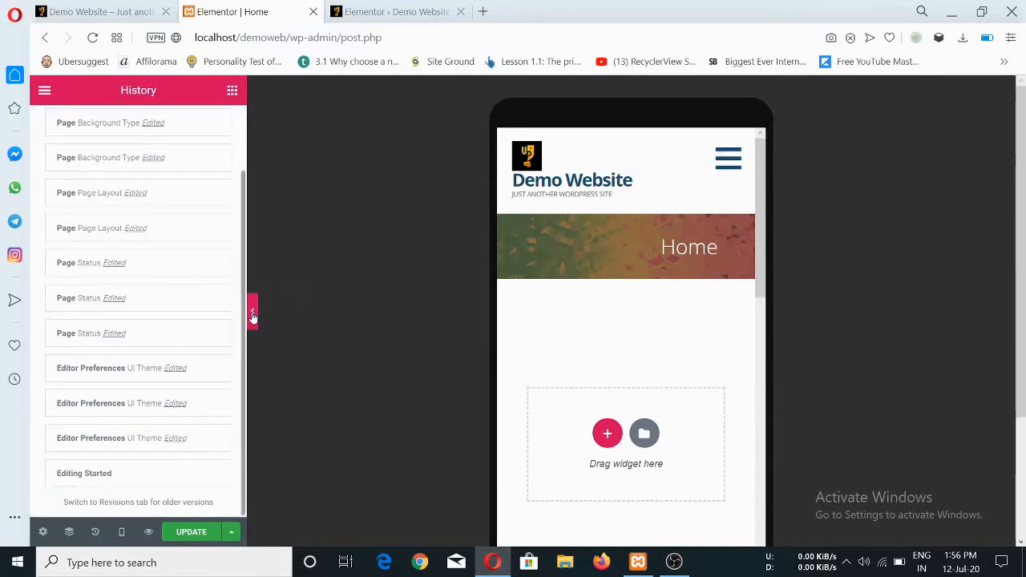
pyautogui.scroll(1, 242, 265)
pyautogui.scroll(2, 244, 267)
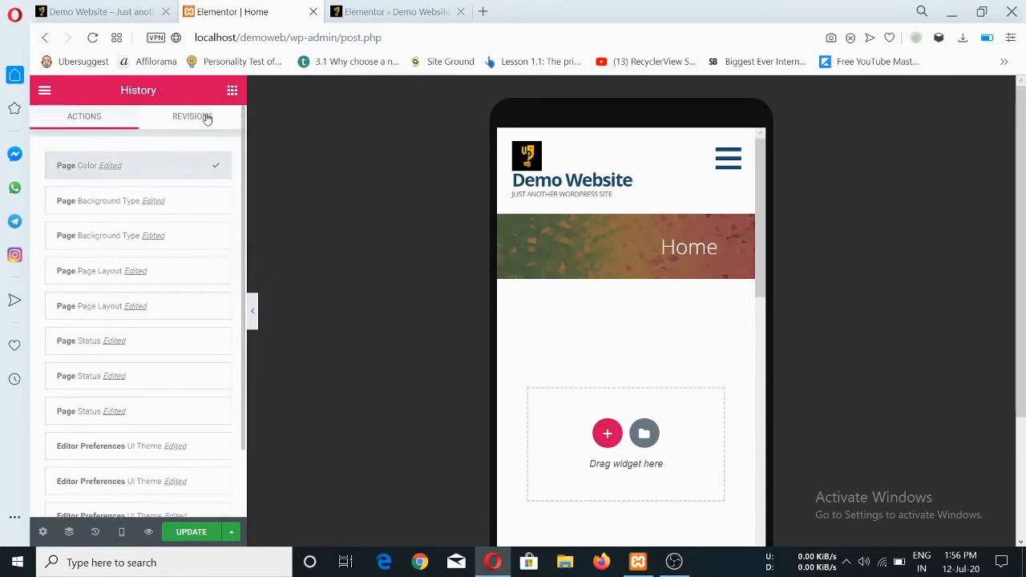
pyautogui.click(206, 116)
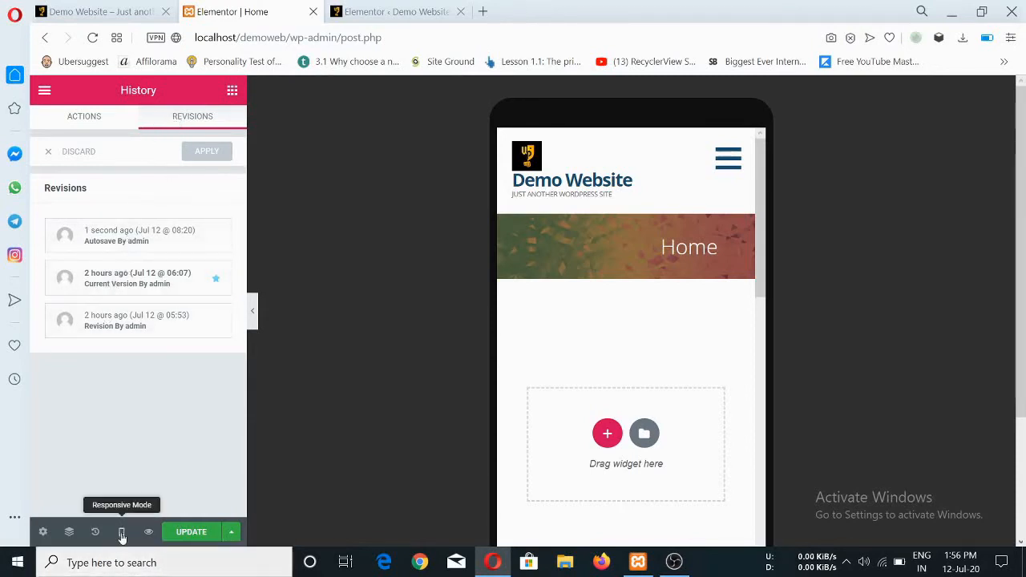
# View the page's Navigator, close it, and reopen the general page settings.
pyautogui.click(70, 533)
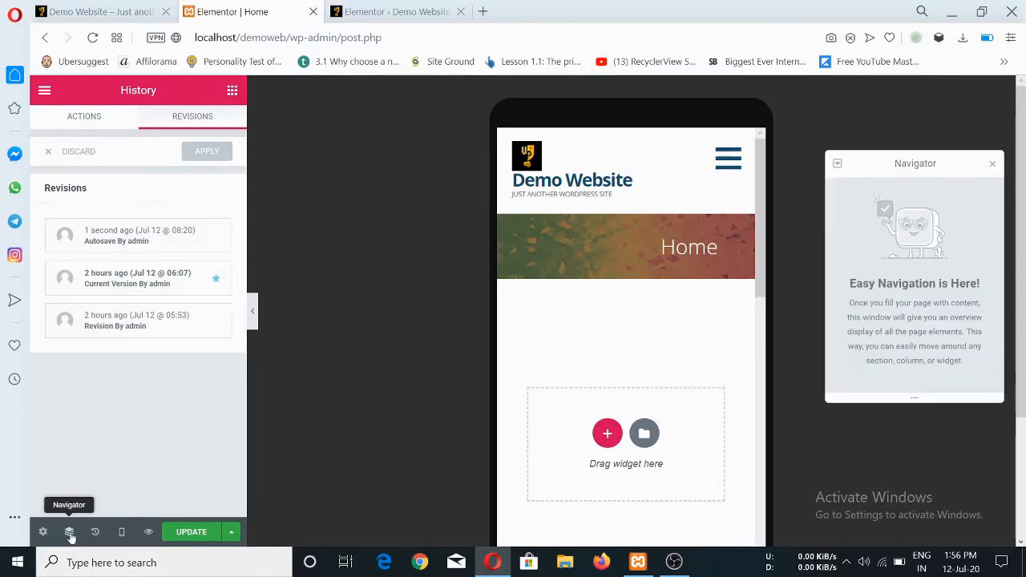
pyautogui.click(994, 166)
pyautogui.click(42, 533)
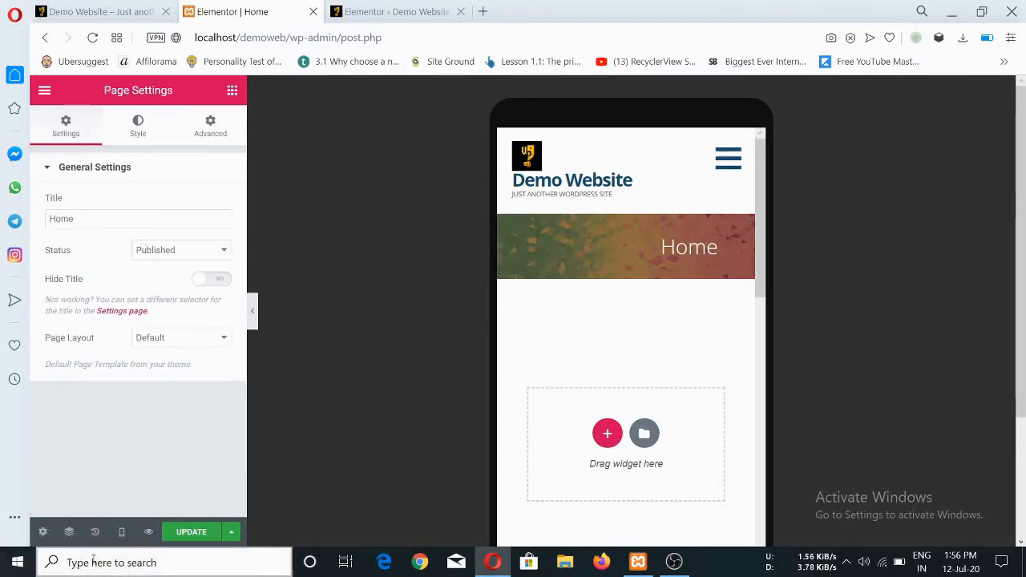
# Return the Home page preview to Desktop mode and close the responsive mode options.
pyautogui.click(122, 532)
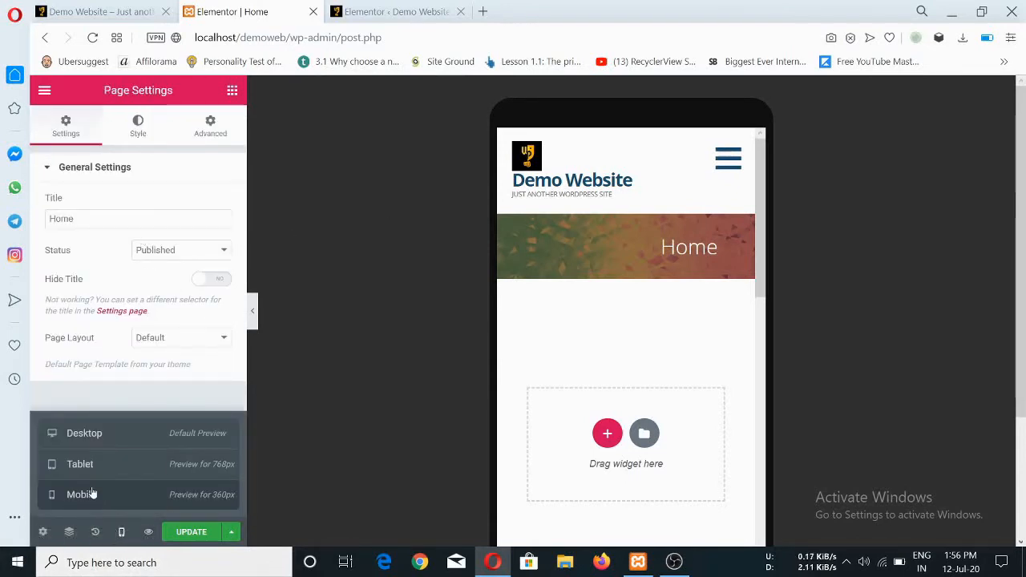
pyautogui.click(84, 432)
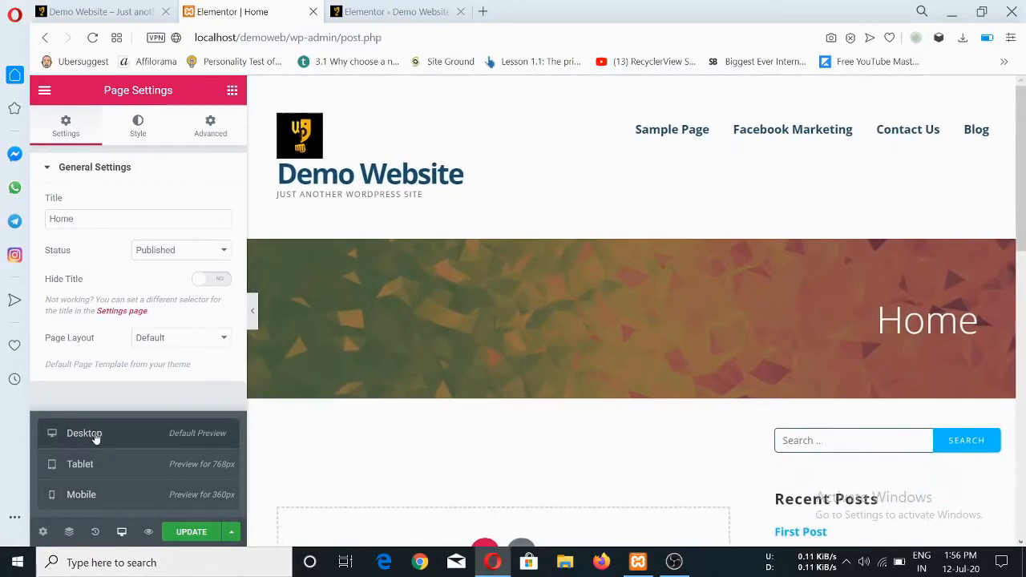
pyautogui.moveTo(1020, 239); pyautogui.dragTo(1024, 312)
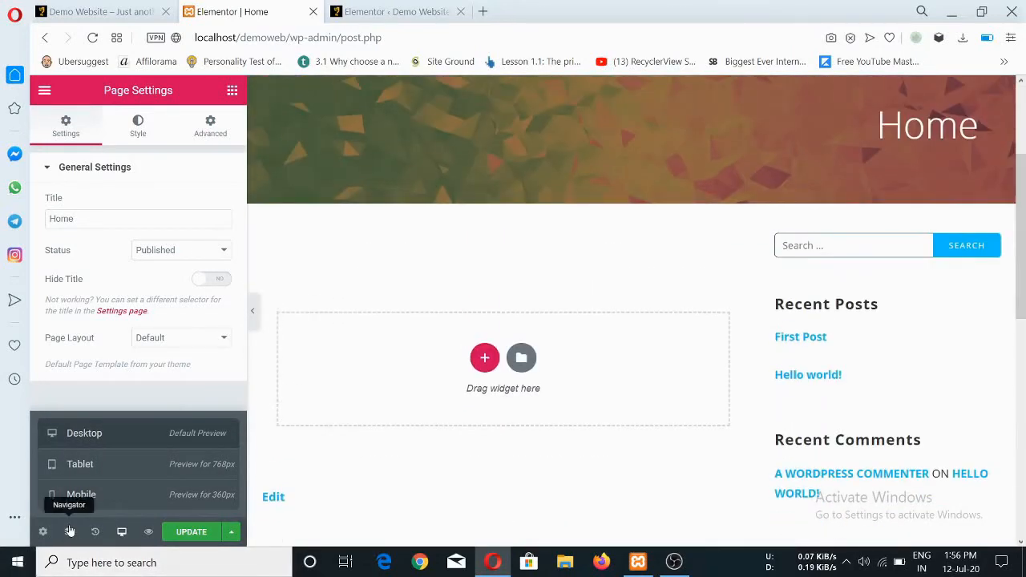
pyautogui.click(43, 534)
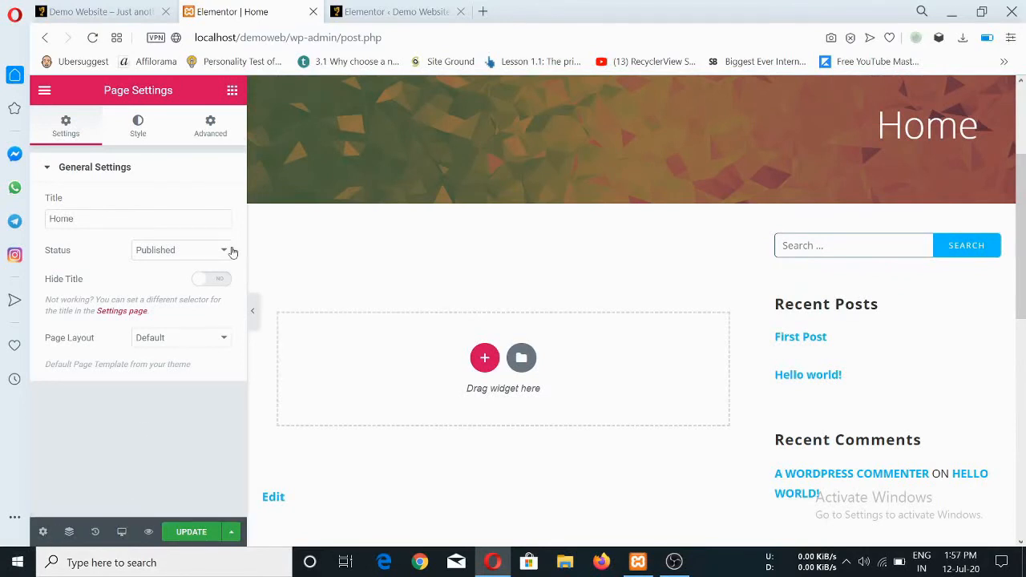
# Bring back the widget list and add a new section with two equal columns to the Home page.
pyautogui.click(232, 91)
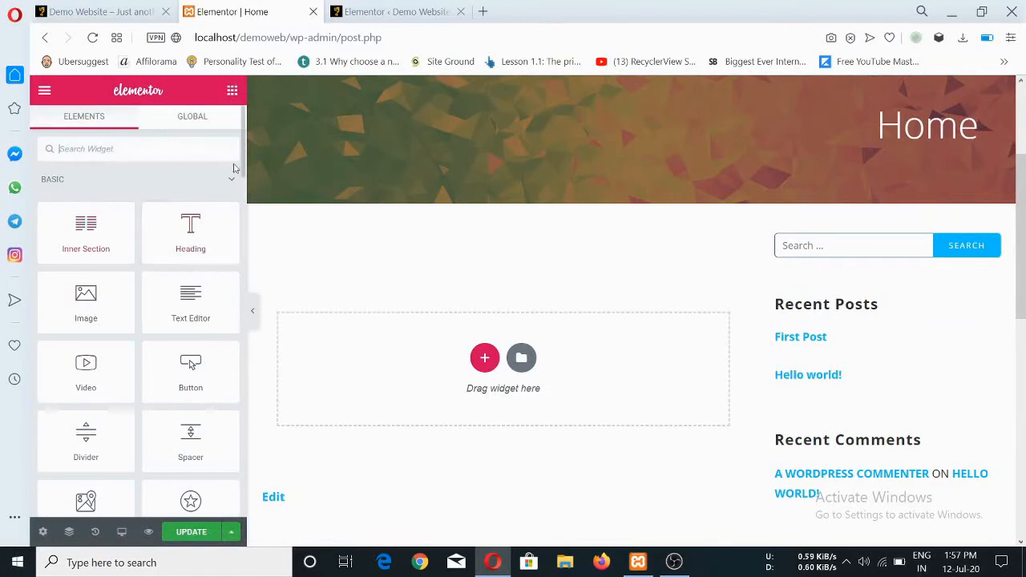
pyautogui.moveTo(243, 160); pyautogui.dragTo(250, 141)
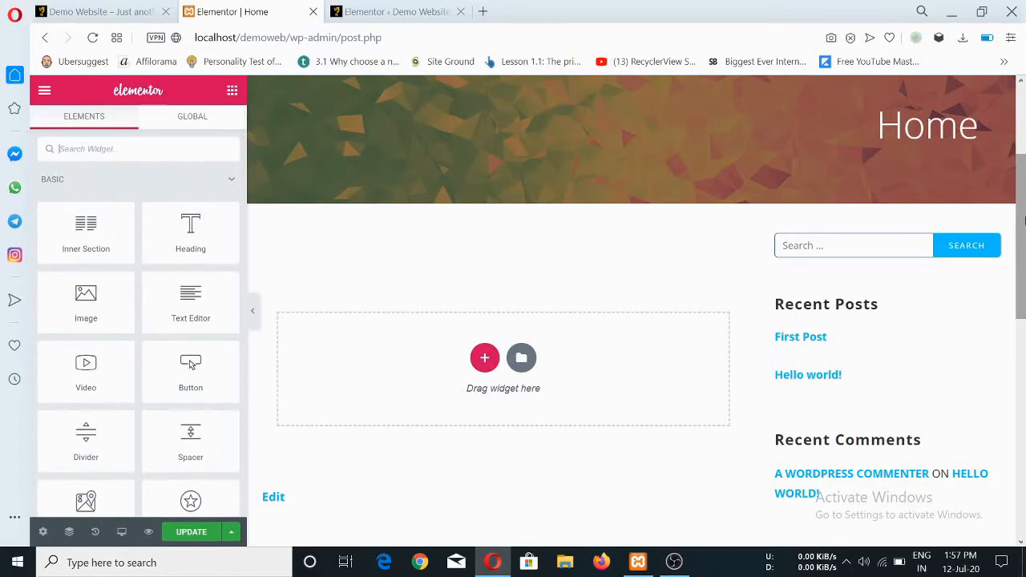
pyautogui.moveTo(1024, 220); pyautogui.dragTo(1024, 253)
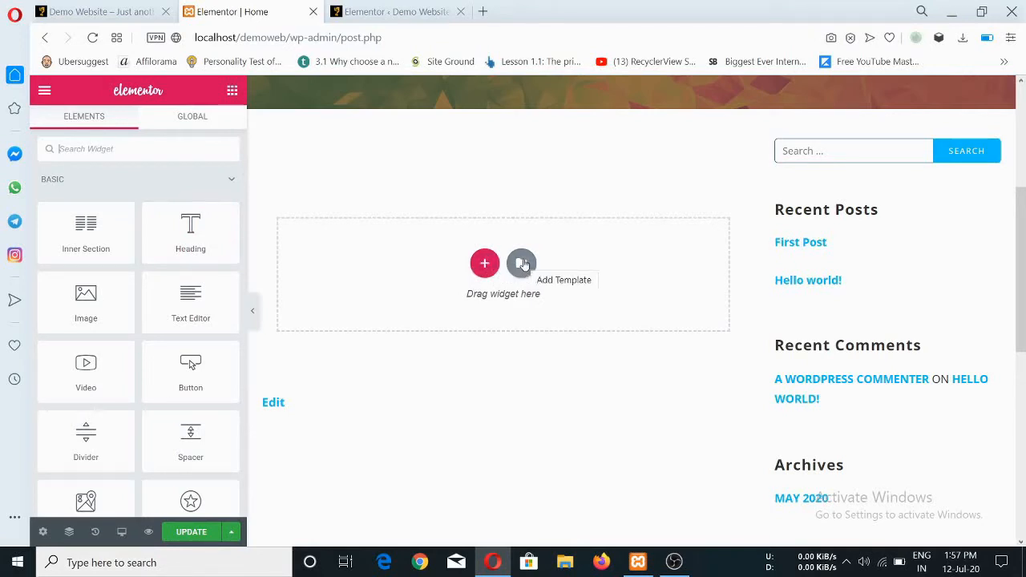
pyautogui.click(483, 265)
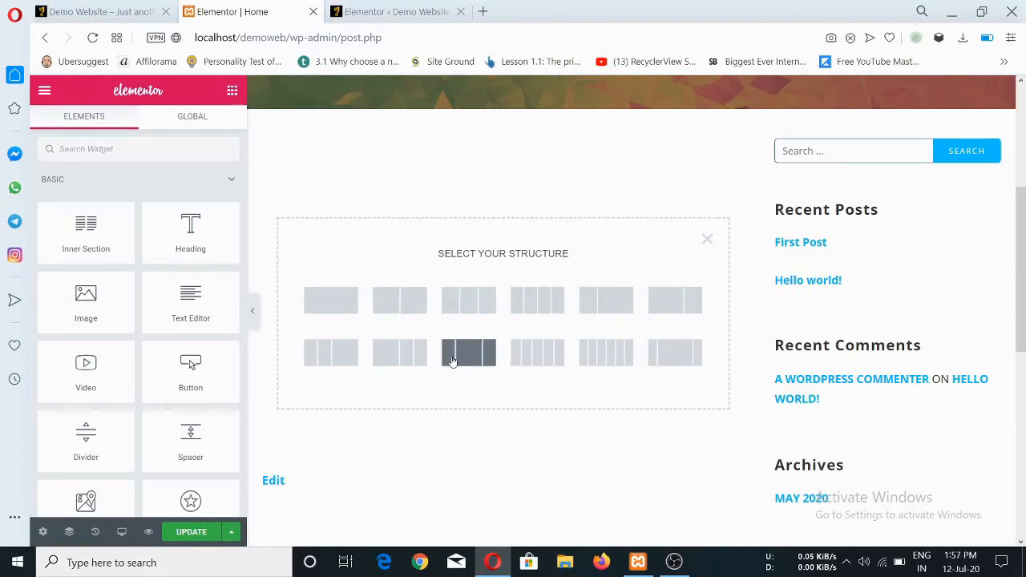
pyautogui.click(400, 299)
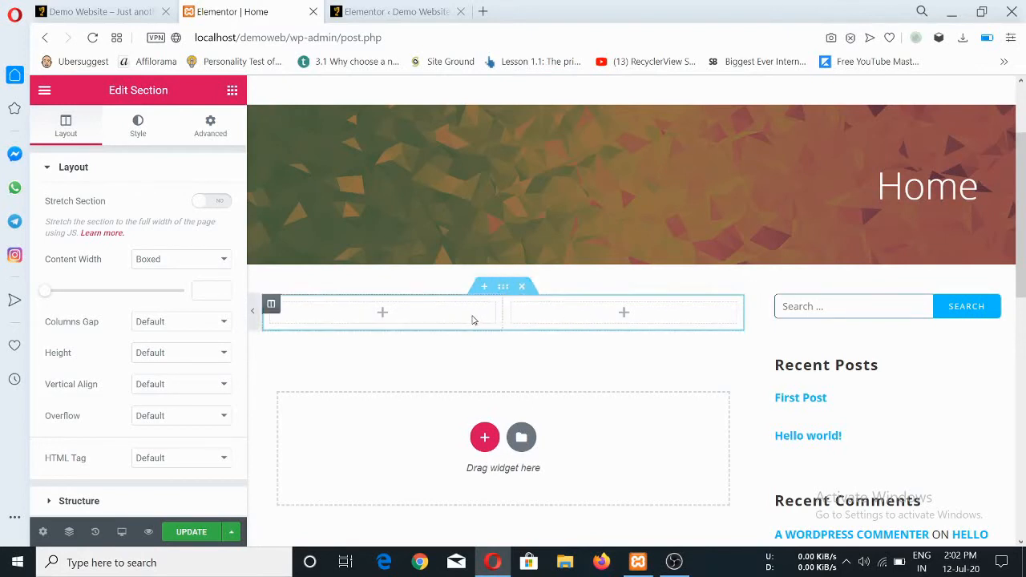
# Open the new section's layout settings and try Stretch Section, turning it back off.
pyautogui.click(440, 313)
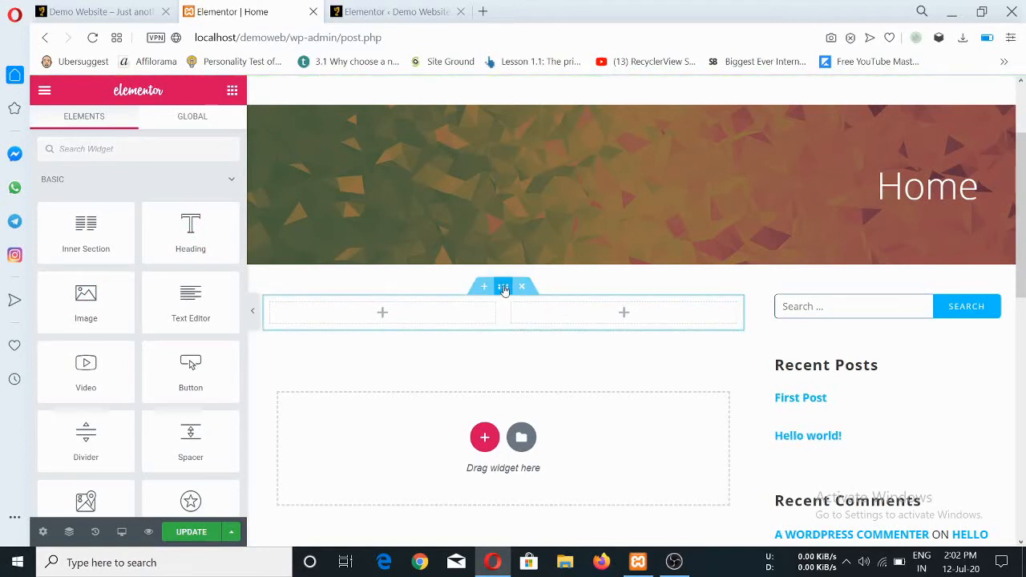
pyautogui.click(503, 287)
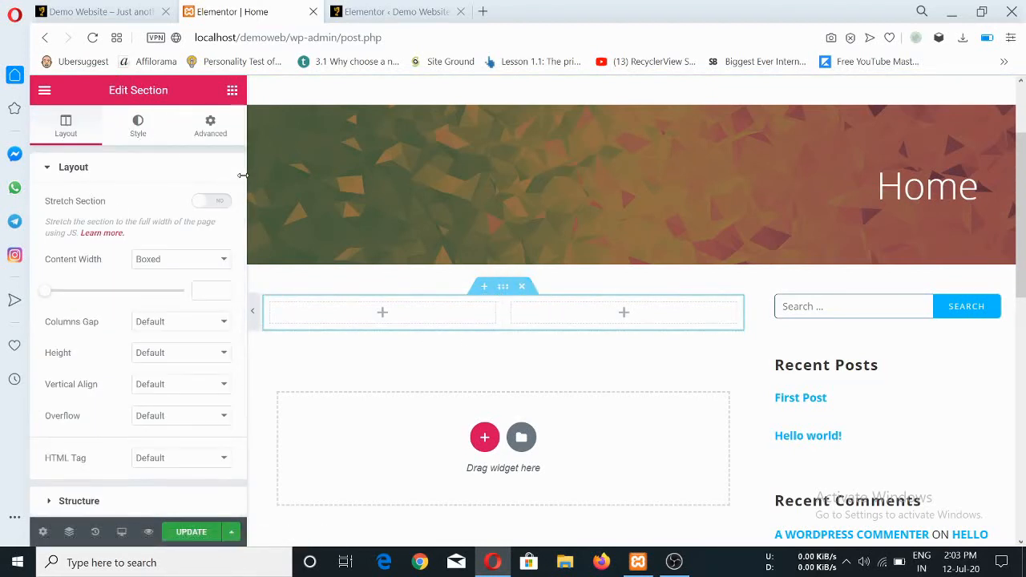
pyautogui.moveTo(242, 187)
pyautogui.mouseDown()
pyautogui.moveTo(243, 267)
pyautogui.moveTo(243, 180)
pyautogui.mouseUp()
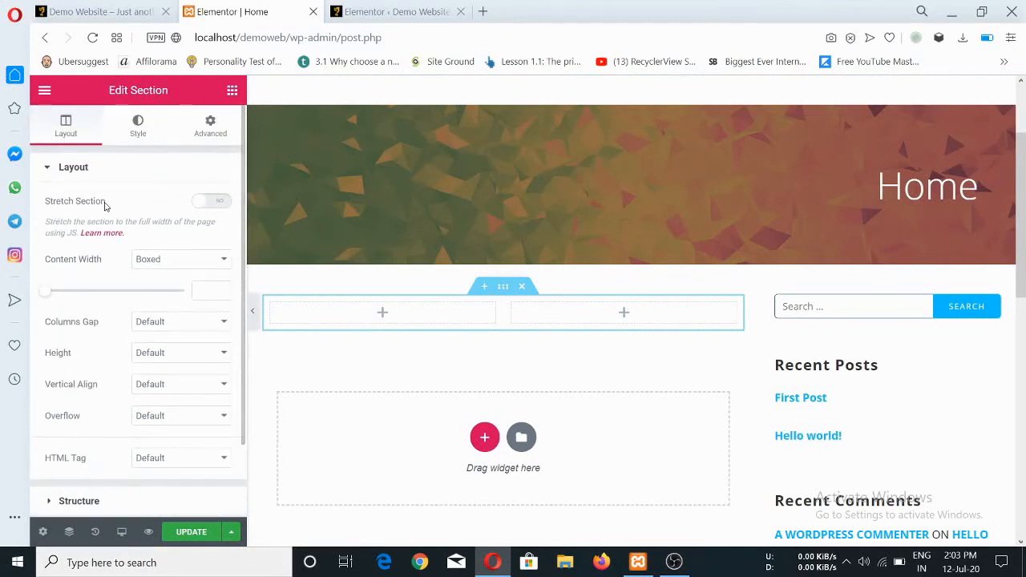
pyautogui.click(221, 205)
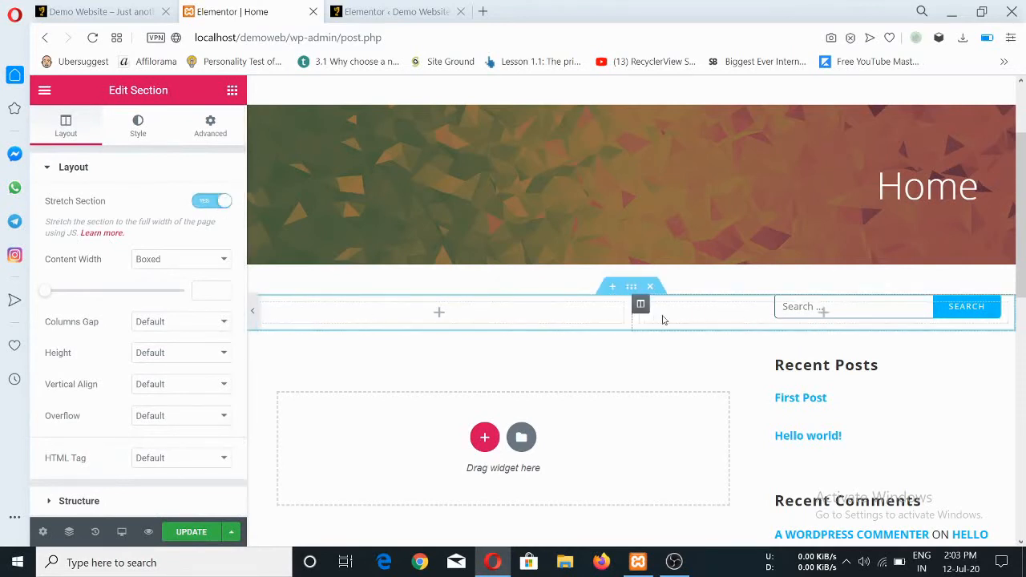
pyautogui.click(199, 206)
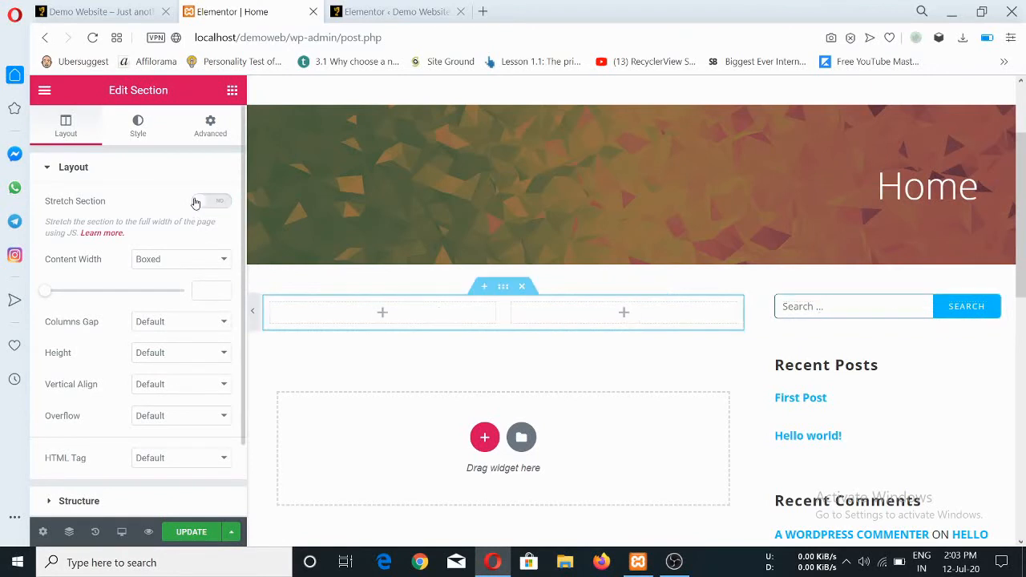
# Try the Full Width content width on the section, return it to Boxed, and keep the columns gap at Default.
pyautogui.click(187, 266)
pyautogui.click(187, 266)
pyautogui.click(187, 266)
pyautogui.click(165, 289)
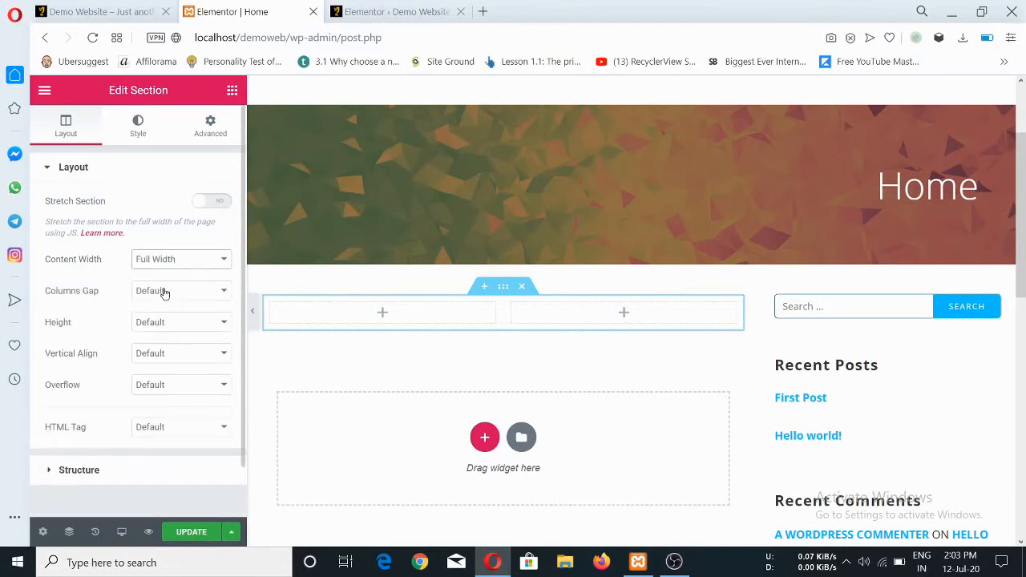
pyautogui.click(178, 260)
pyautogui.click(175, 282)
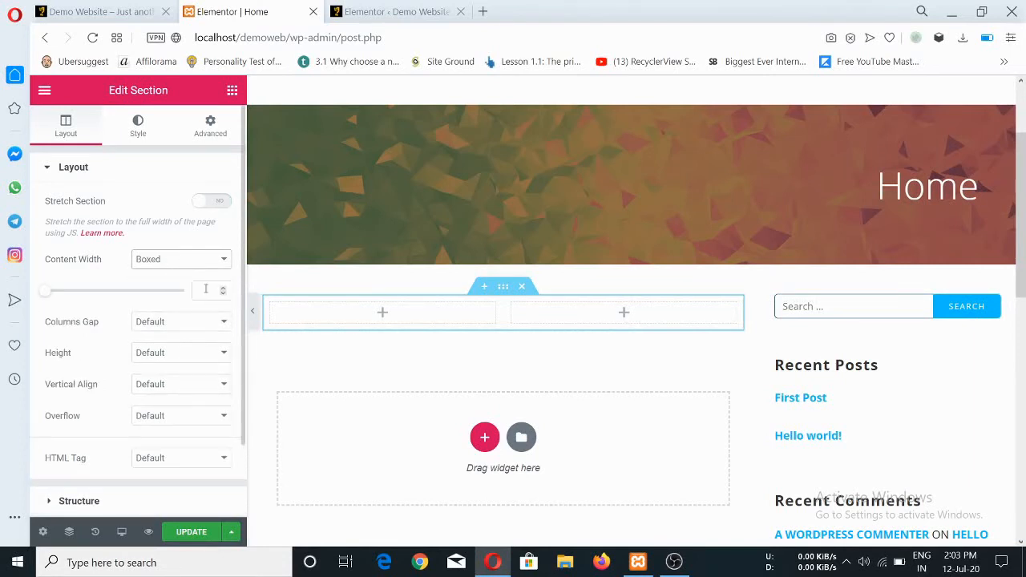
pyautogui.click(215, 324)
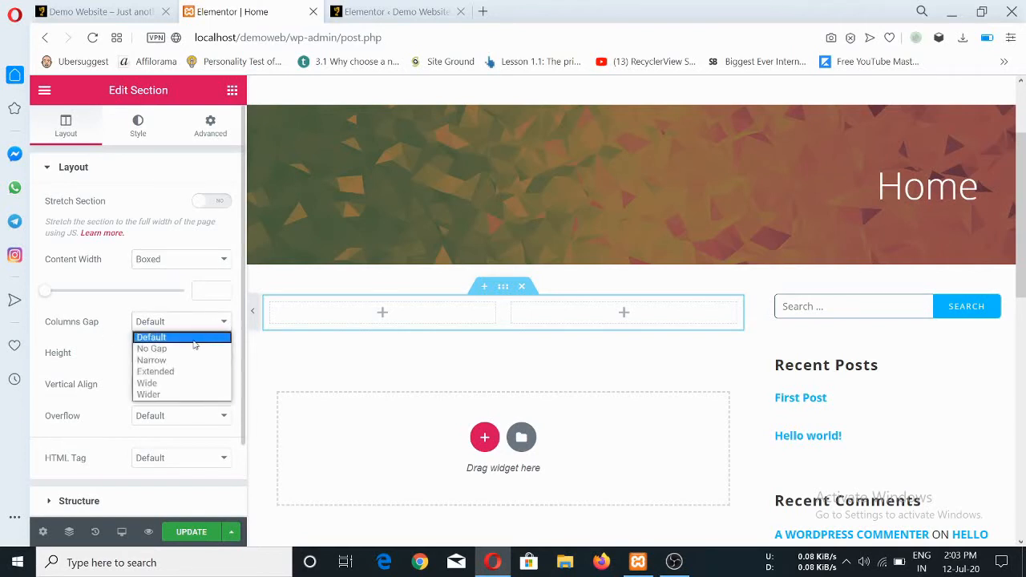
pyautogui.click(196, 336)
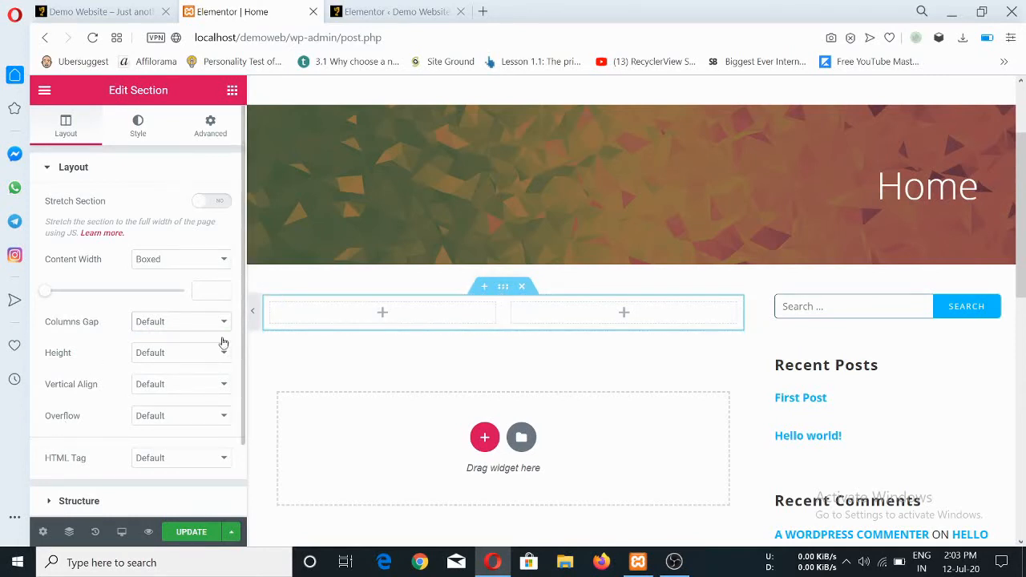
# Try the 66, 33 and 33, 66 column structures on the section, ending on the 50, 50 split.
pyautogui.scroll(-1, 144, 353)
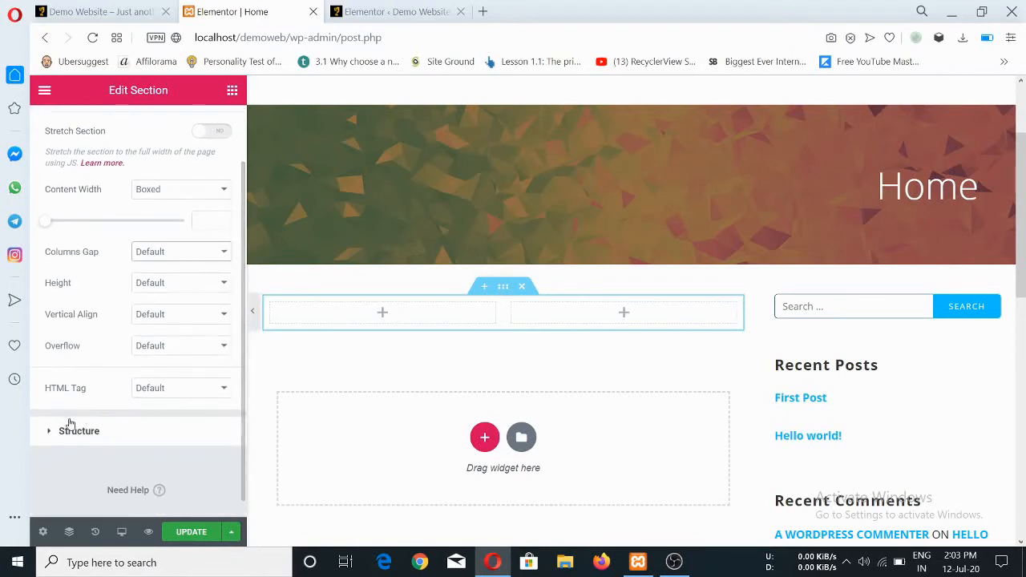
pyautogui.click(49, 435)
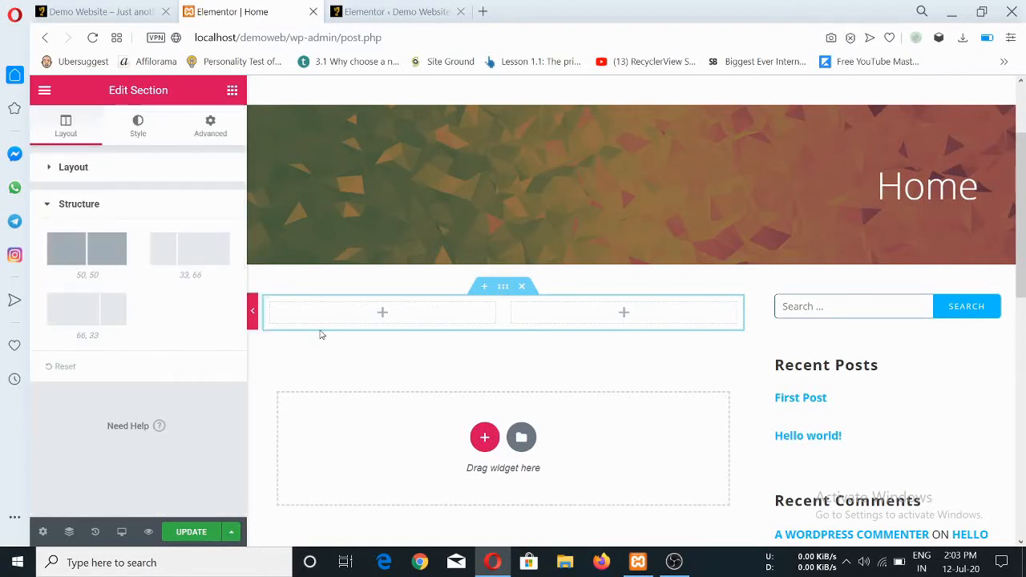
pyautogui.click(88, 313)
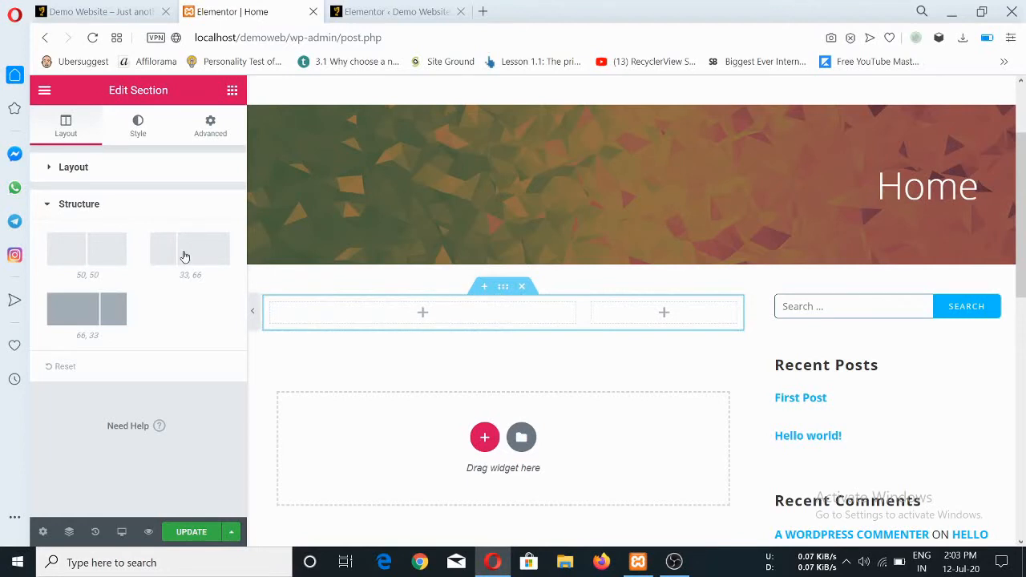
pyautogui.click(185, 256)
pyautogui.click(95, 257)
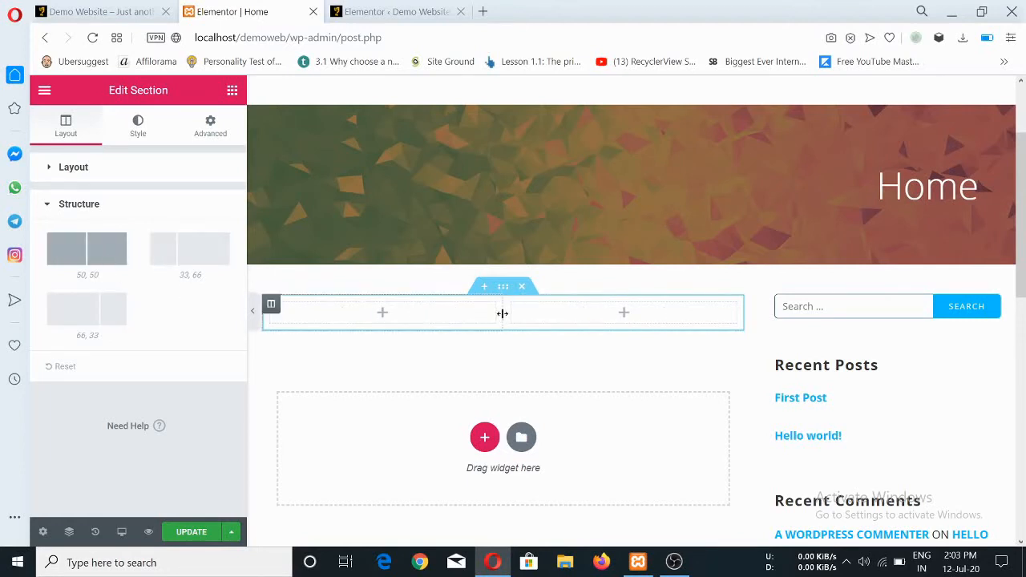
pyautogui.moveTo(502, 314)
pyautogui.mouseDown()
pyautogui.moveTo(390, 317)
pyautogui.moveTo(502, 313)
pyautogui.mouseUp()
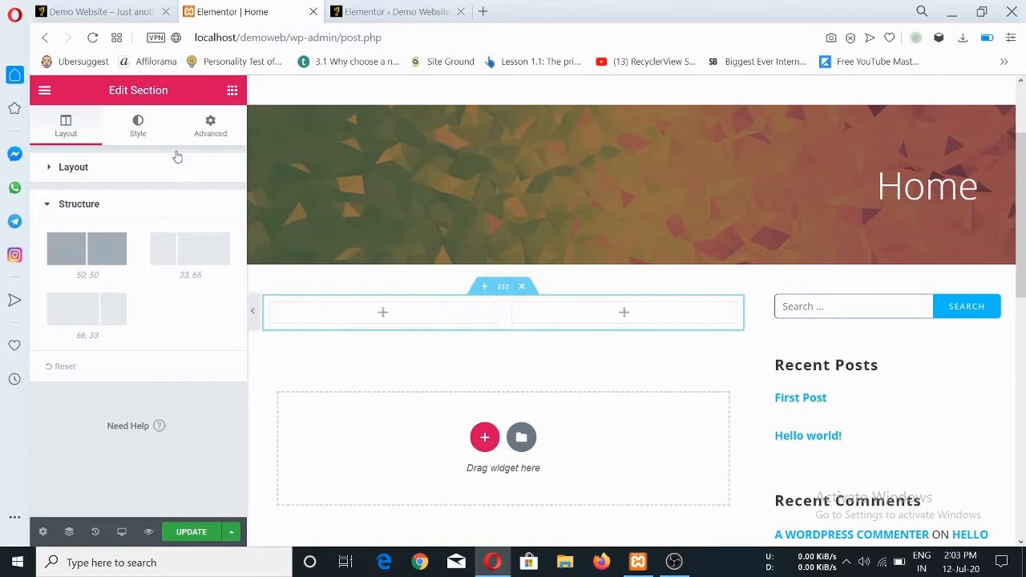
# Use the Classic background type in the two-column section's style for its normal state.
pyautogui.click(137, 128)
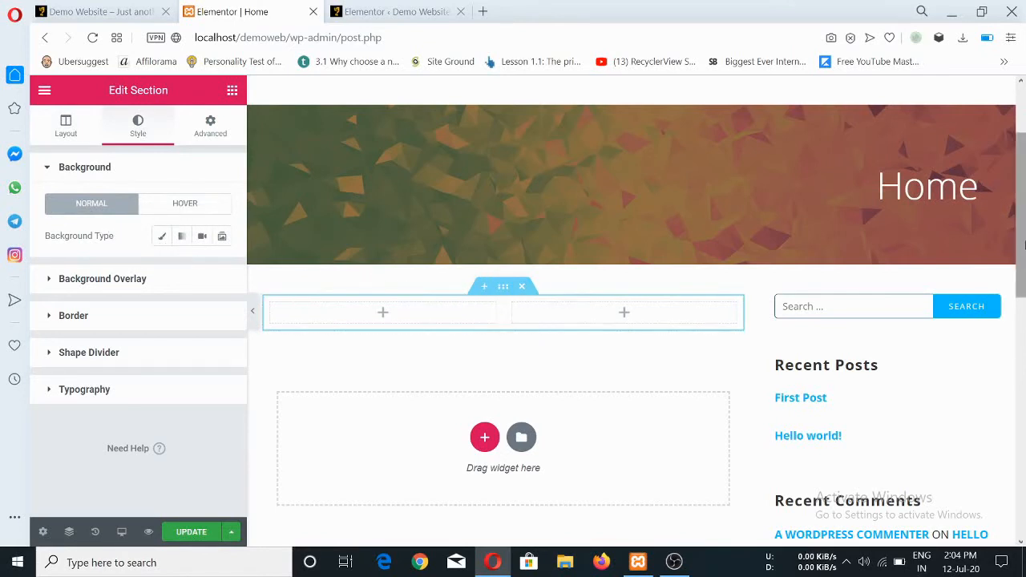
pyautogui.scroll(1, 360, 295)
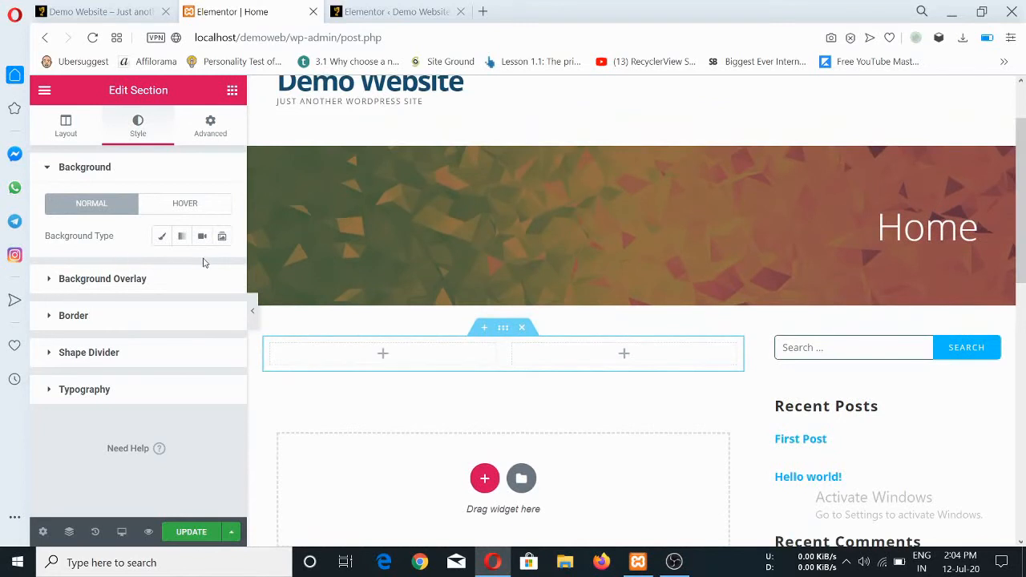
pyautogui.click(163, 238)
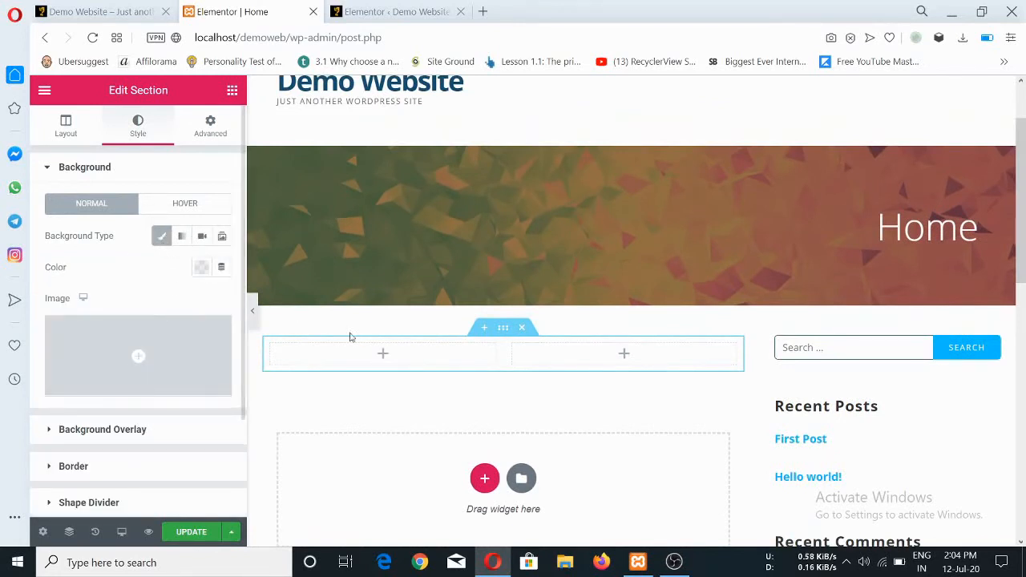
# Set the two-column section's normal background color to red.
pyautogui.click(202, 269)
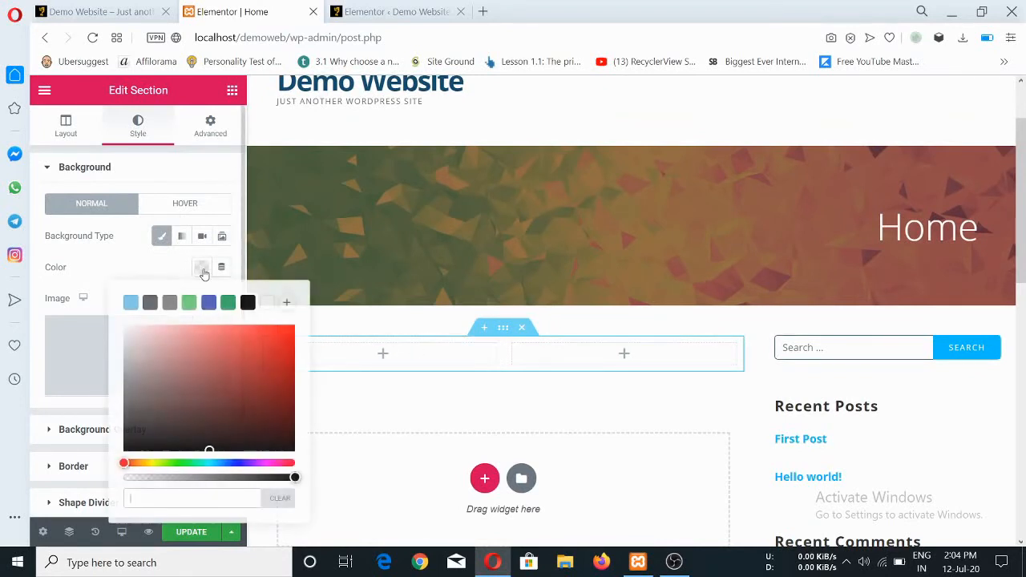
pyautogui.moveTo(236, 360); pyautogui.dragTo(241, 339)
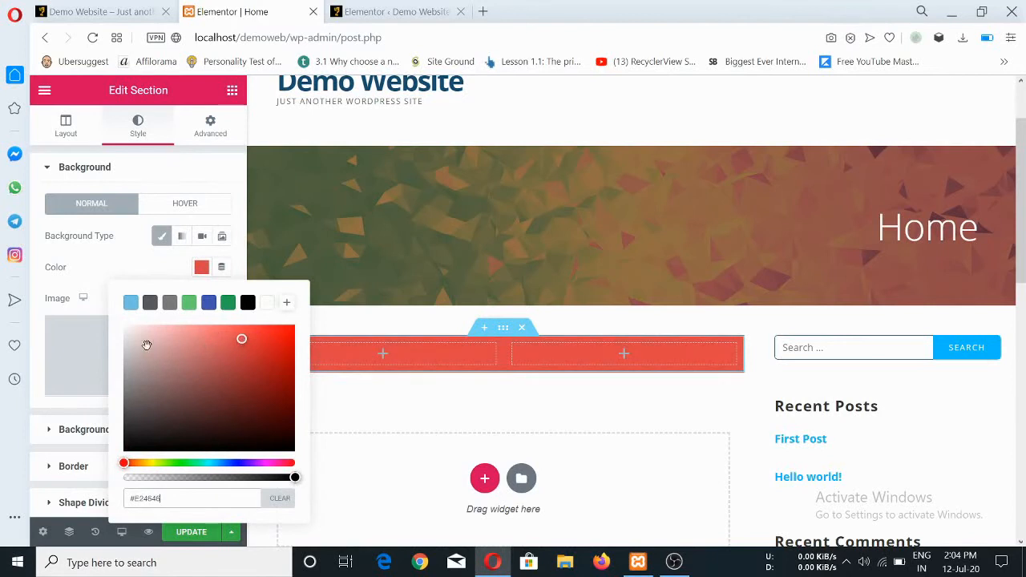
pyautogui.click(38, 309)
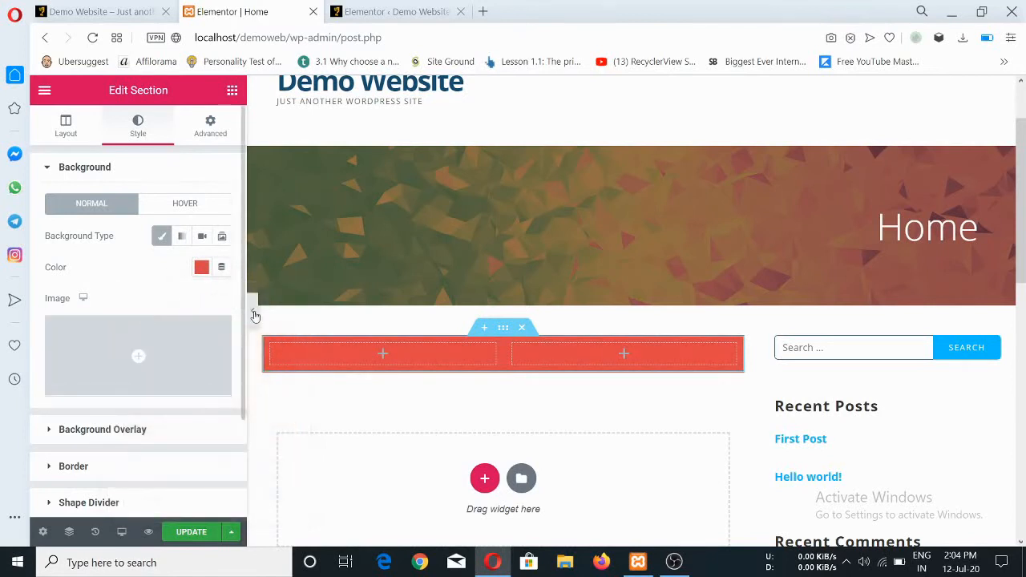
# Change the section's height to Min Height with a minimum height of 169 px.
pyautogui.click(71, 135)
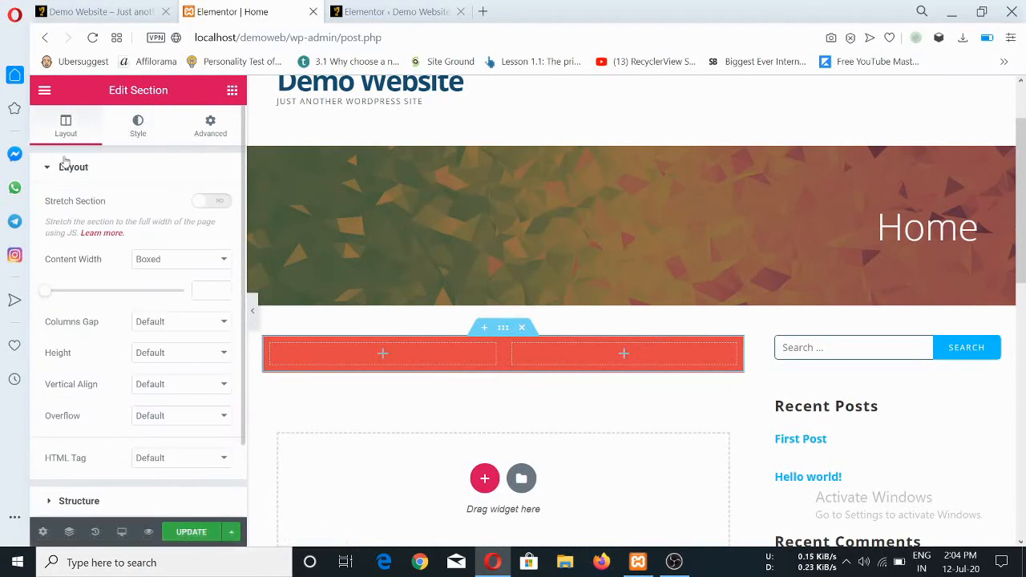
pyautogui.click(205, 358)
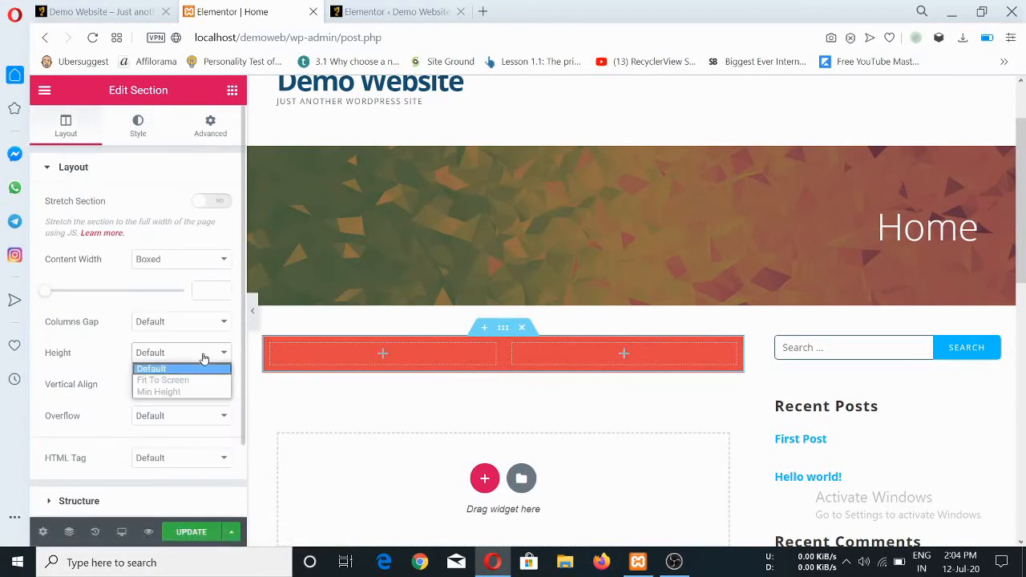
pyautogui.click(174, 392)
pyautogui.moveTo(81, 417); pyautogui.dragTo(59, 412)
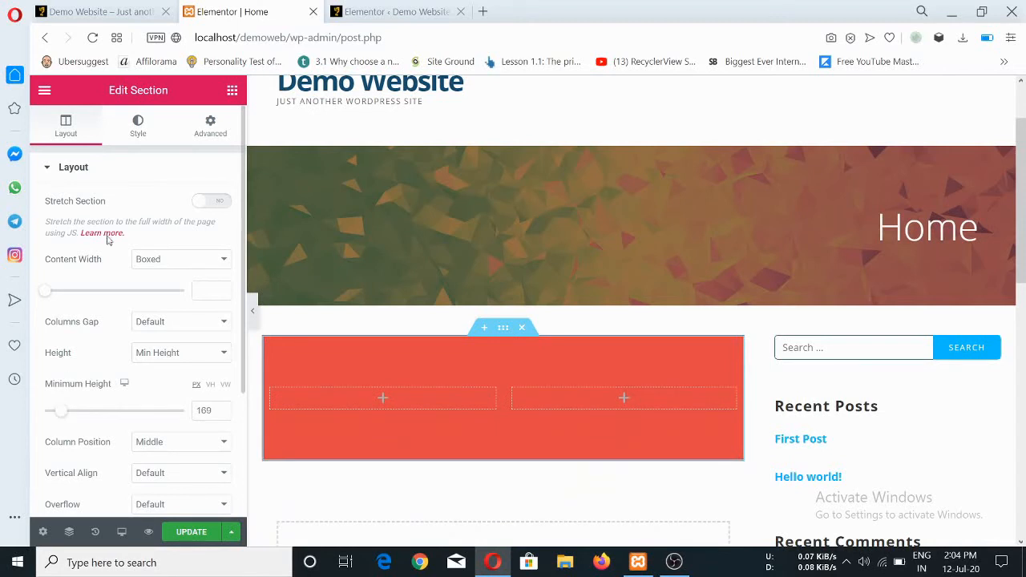
# Look through the section's Background Overlay and Border style options.
pyautogui.click(136, 130)
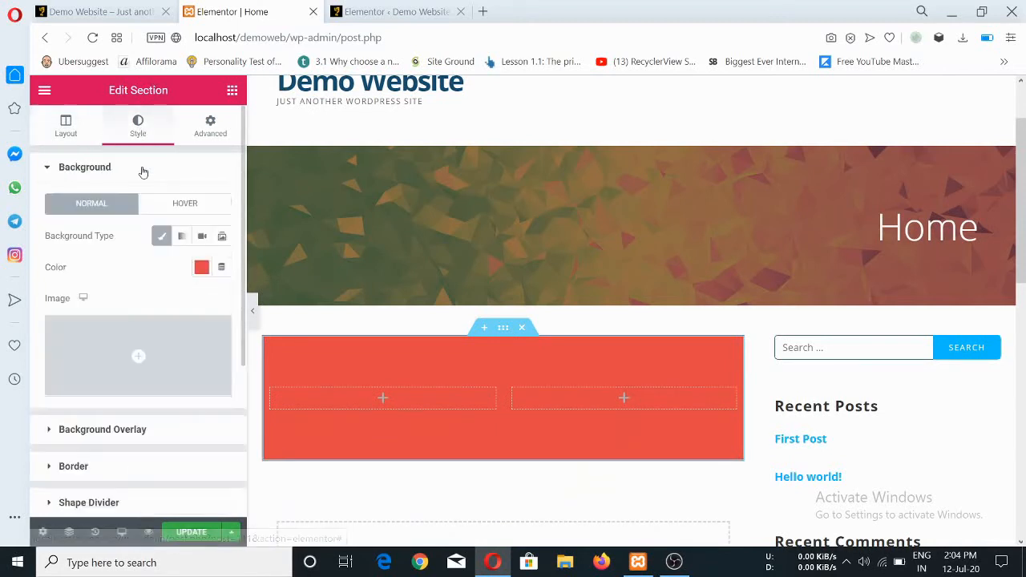
pyautogui.scroll(-3, 240, 311)
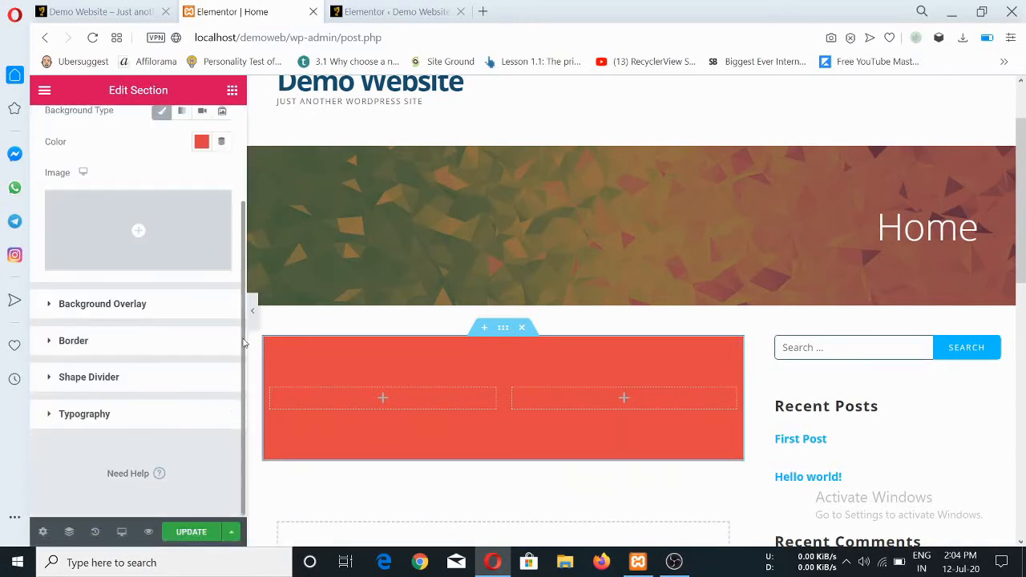
pyautogui.click(48, 308)
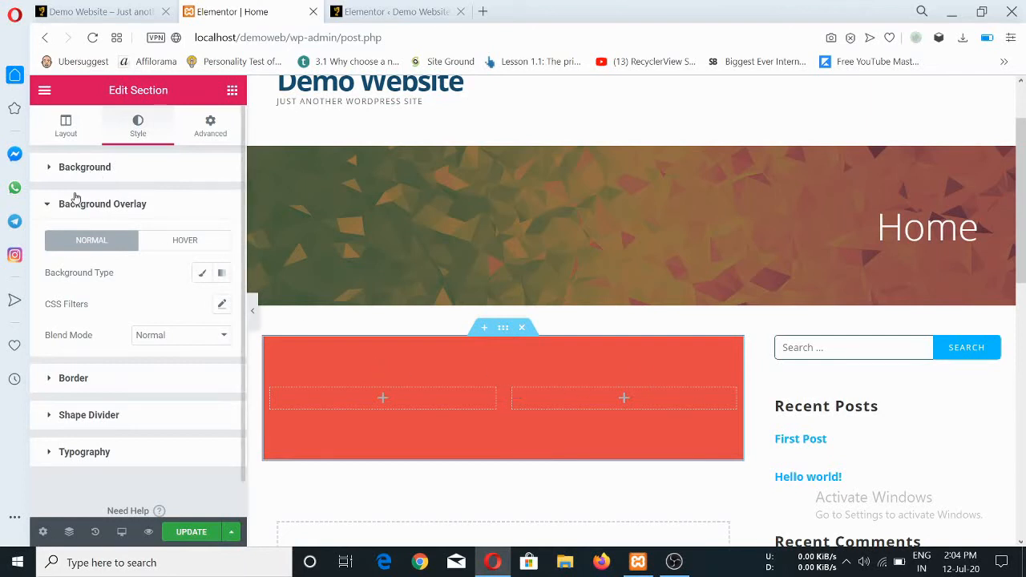
pyautogui.click(47, 205)
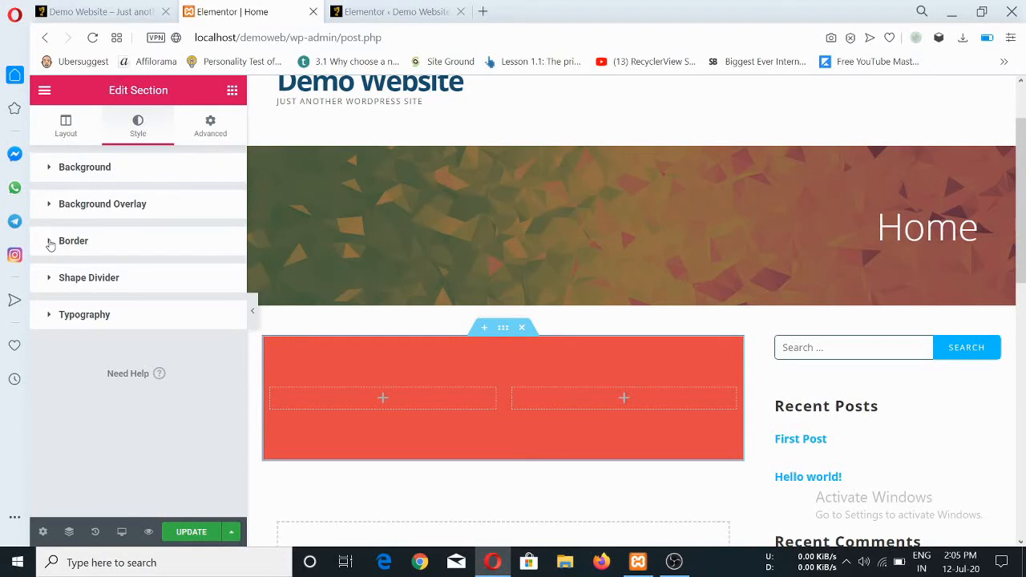
pyautogui.click(50, 242)
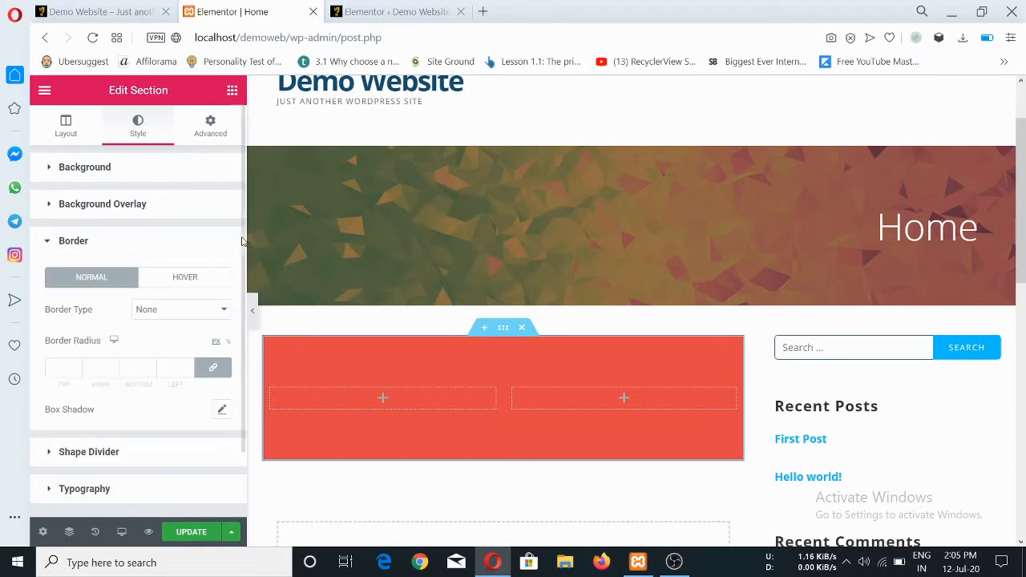
pyautogui.moveTo(243, 240); pyautogui.dragTo(248, 284)
pyautogui.scroll(-1, 251, 261)
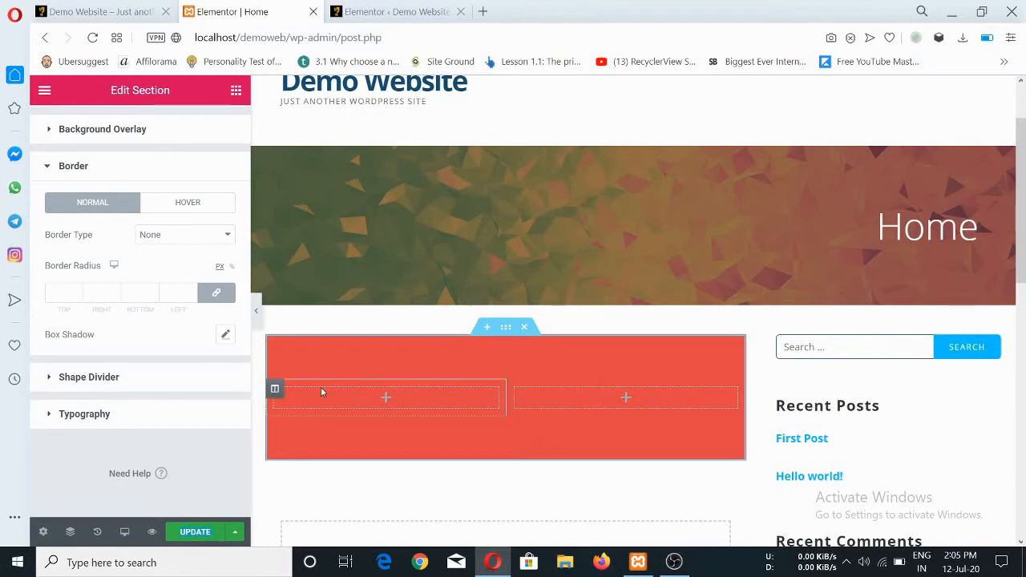
# Open the left column's layout settings and duplicate the column.
pyautogui.doubleClick(274, 389)
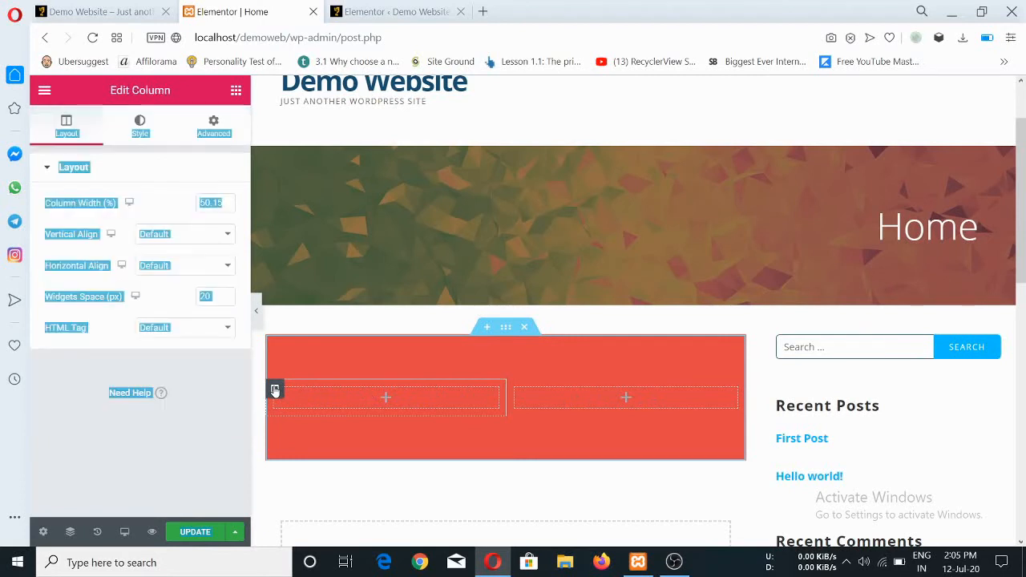
pyautogui.click(92, 291)
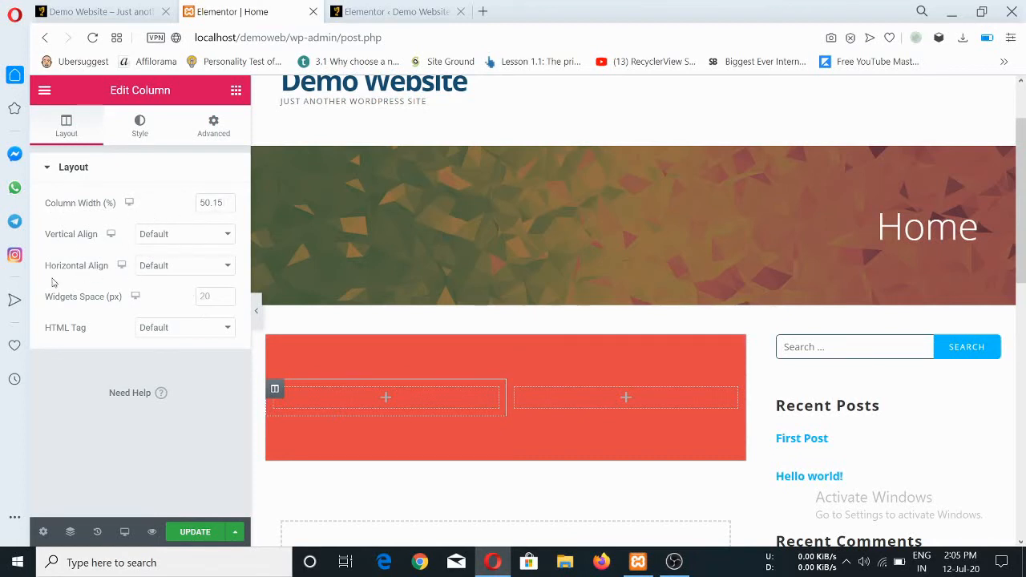
pyautogui.rightClick(276, 390)
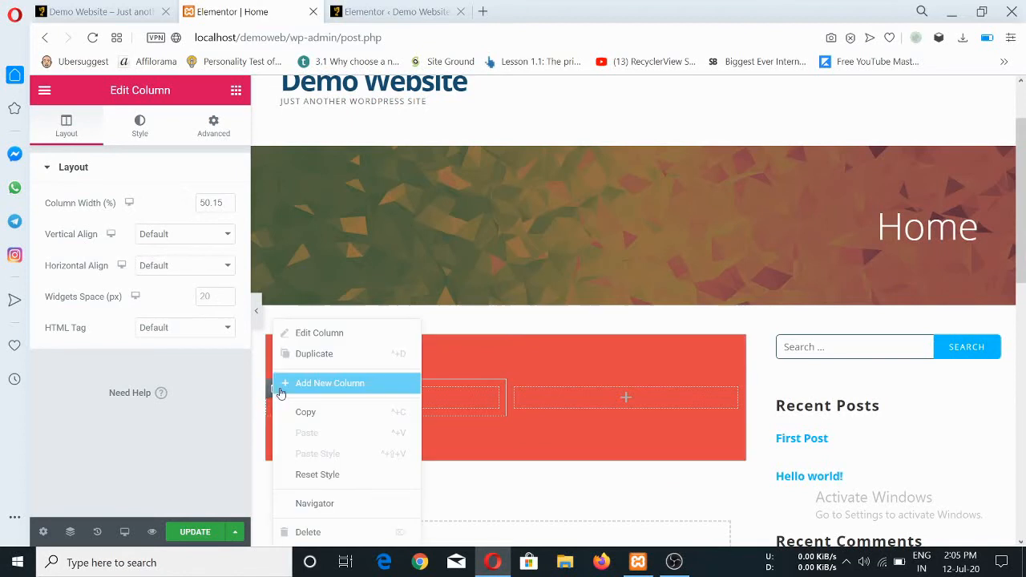
pyautogui.click(312, 356)
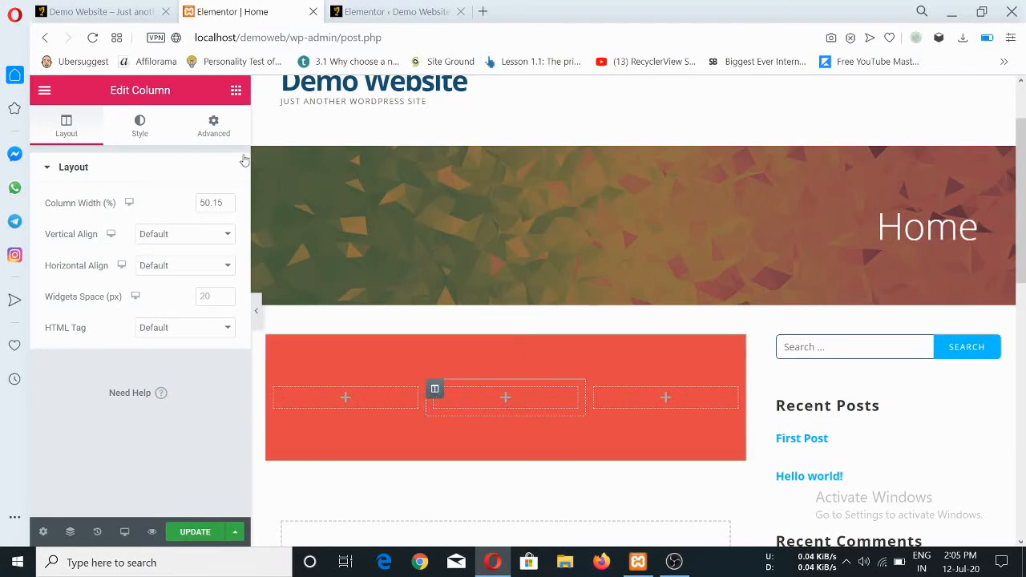
# Delete the duplicated middle column from the section.
pyautogui.click(235, 93)
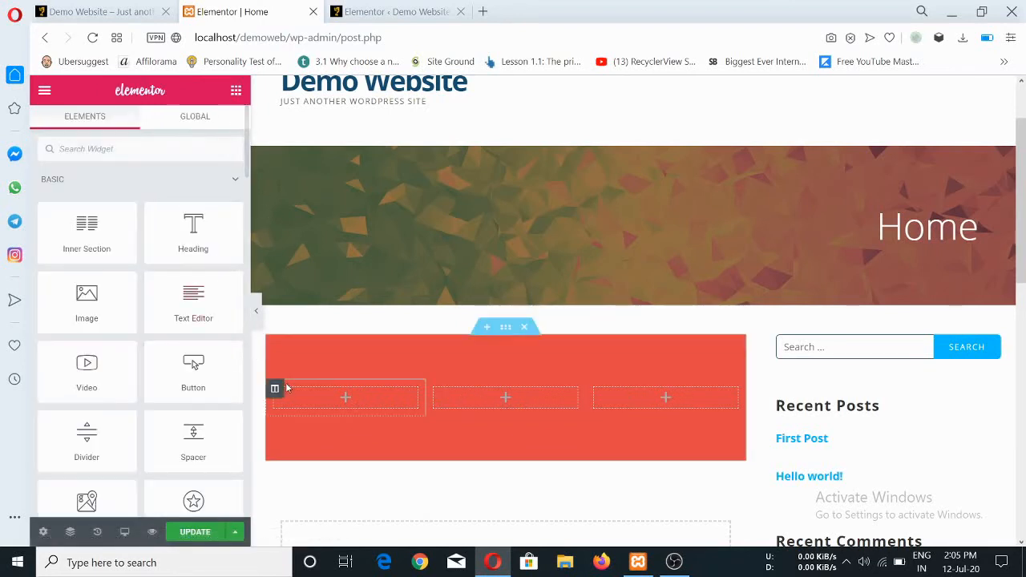
pyautogui.rightClick(435, 390)
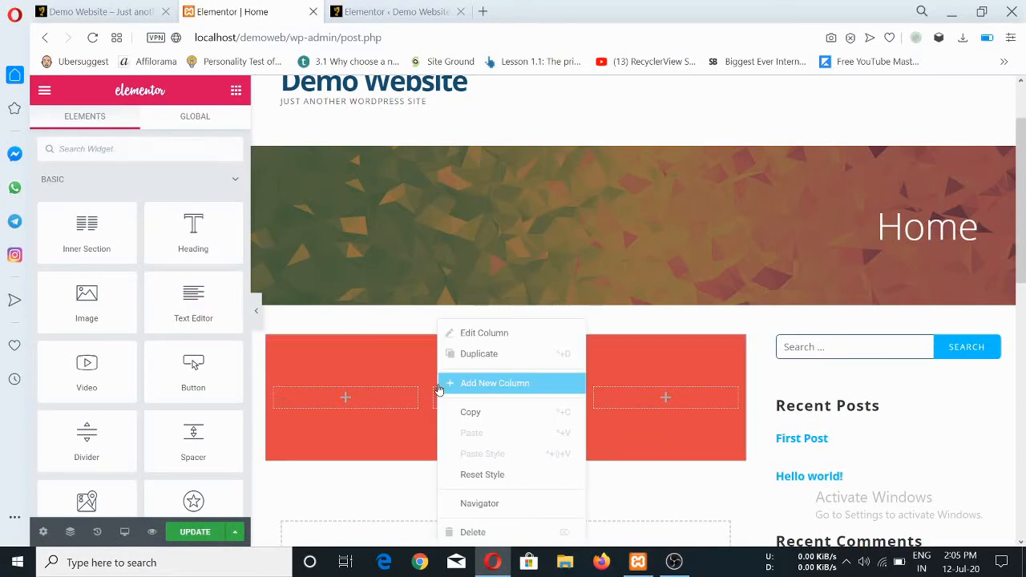
pyautogui.click(473, 533)
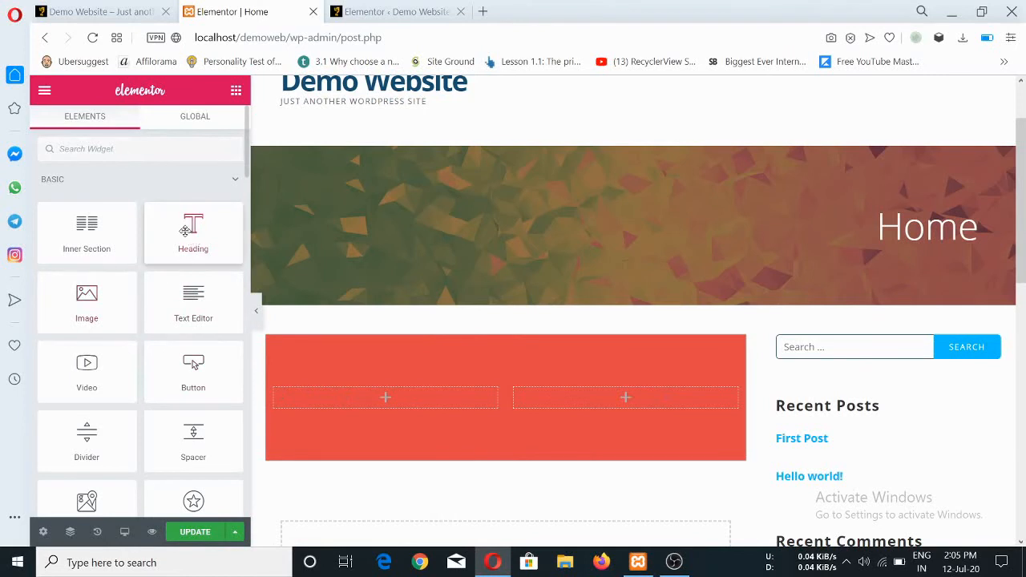
# Add a Heading widget to the section's left column and check its title field, keeping the placeholder text.
pyautogui.moveTo(193, 233); pyautogui.dragTo(347, 401)
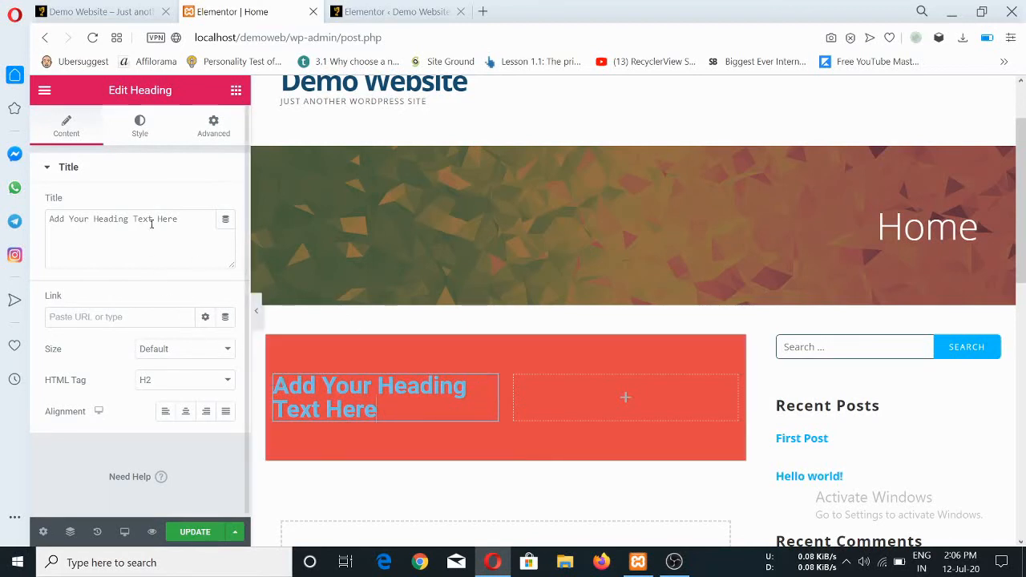
pyautogui.doubleClick(108, 220)
pyautogui.click(171, 218)
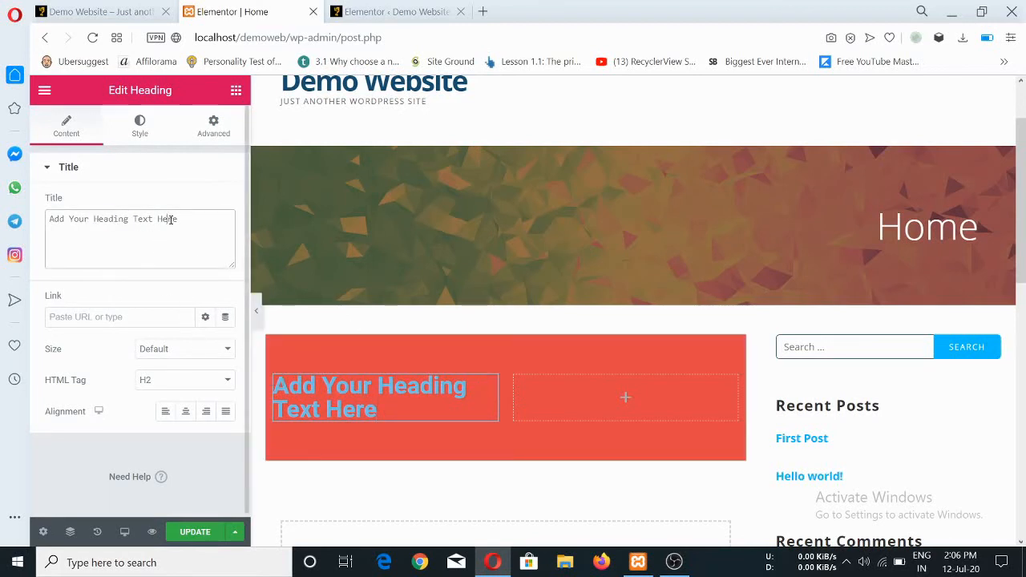
pyautogui.tripleClick(171, 218)
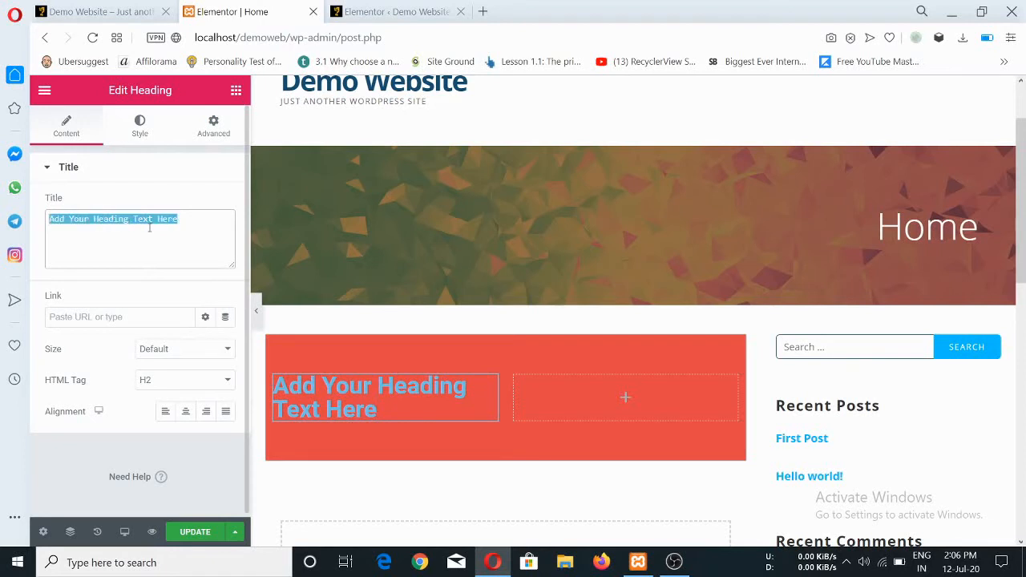
pyautogui.click(404, 402)
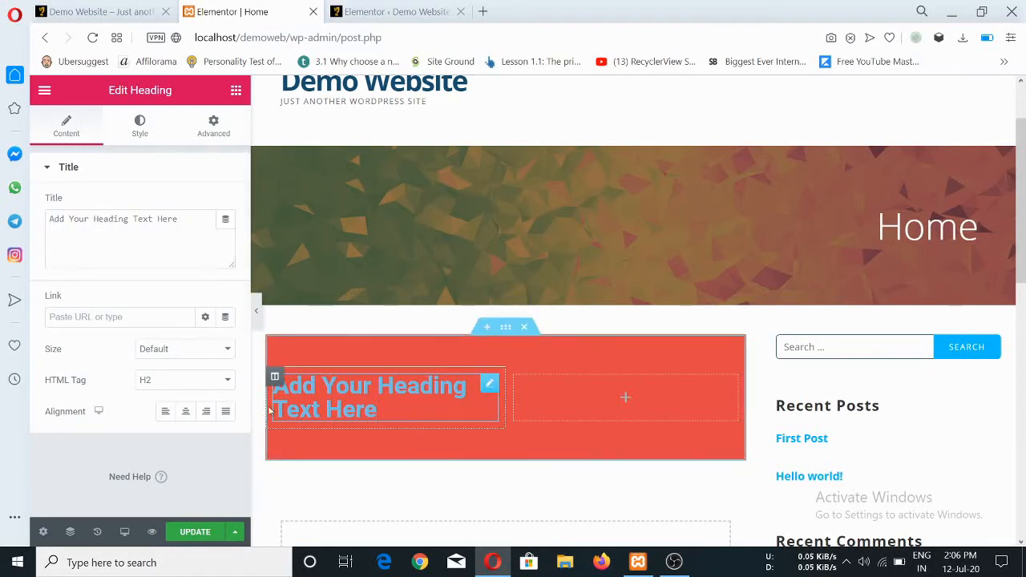
# Duplicate the column that holds the heading and delete the copy.
pyautogui.rightClick(275, 379)
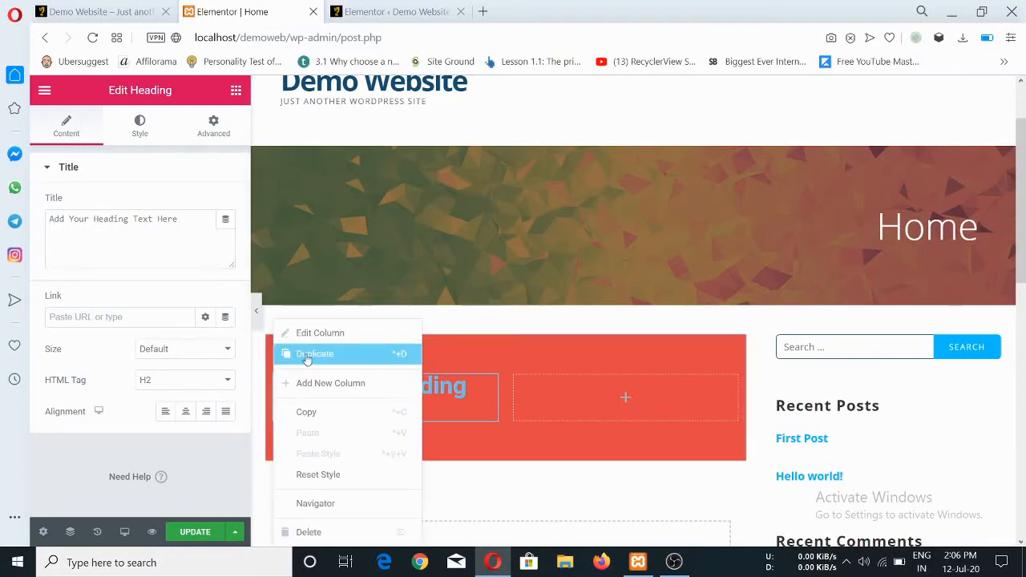
pyautogui.click(306, 357)
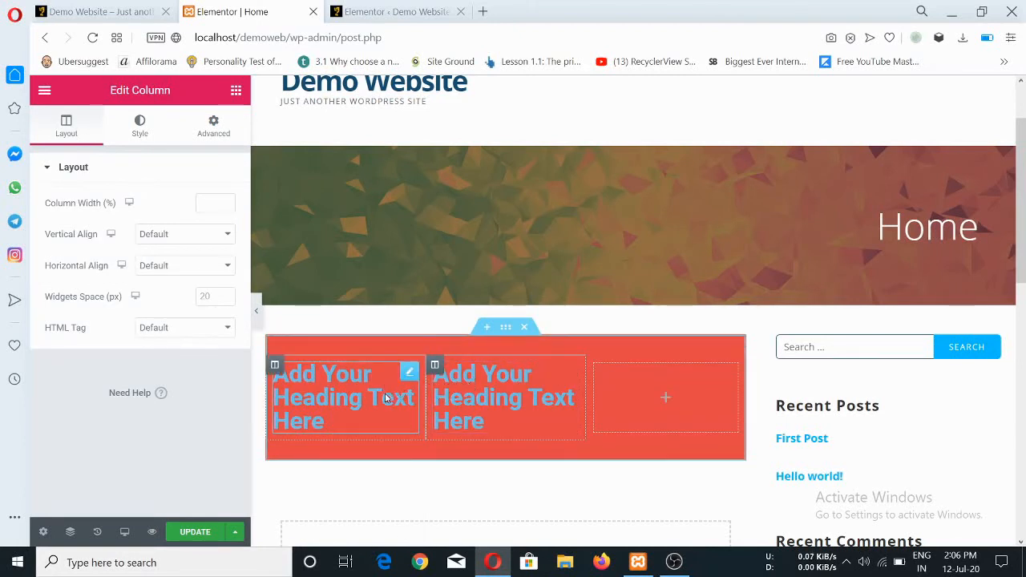
pyautogui.rightClick(436, 365)
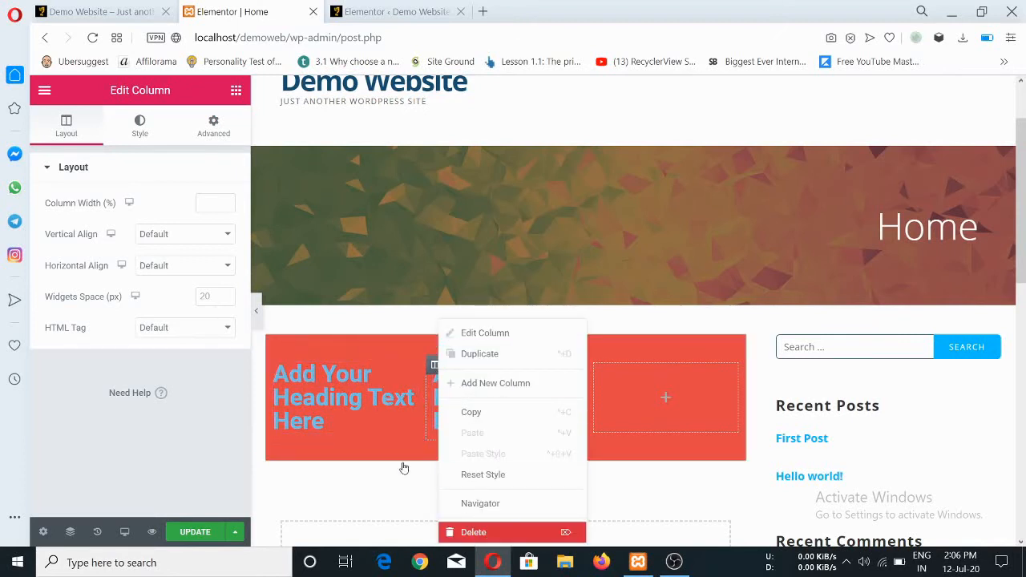
pyautogui.press('Delete')
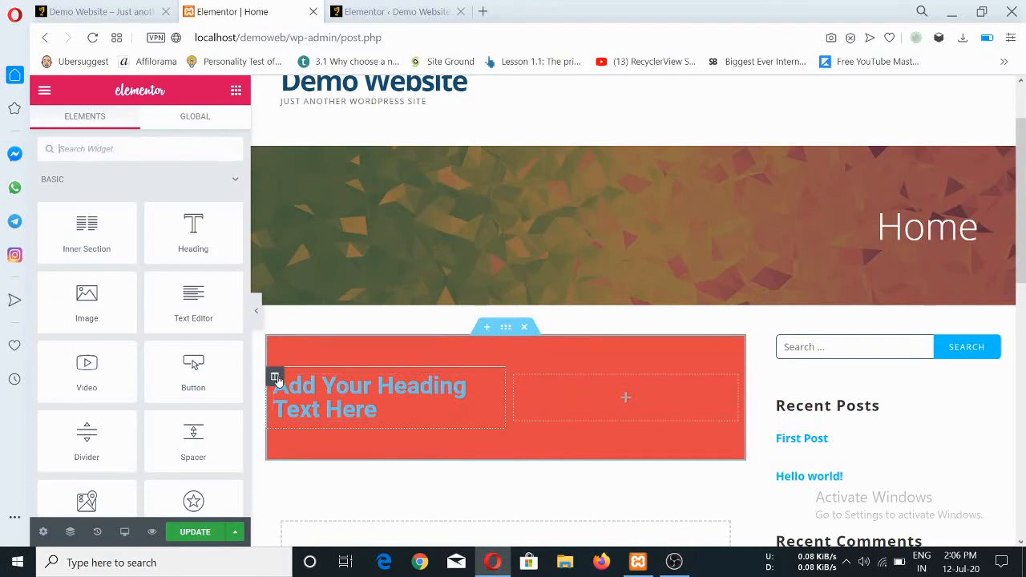
# Add a new column beside the heading column and reset the heading column's style.
pyautogui.rightClick(275, 379)
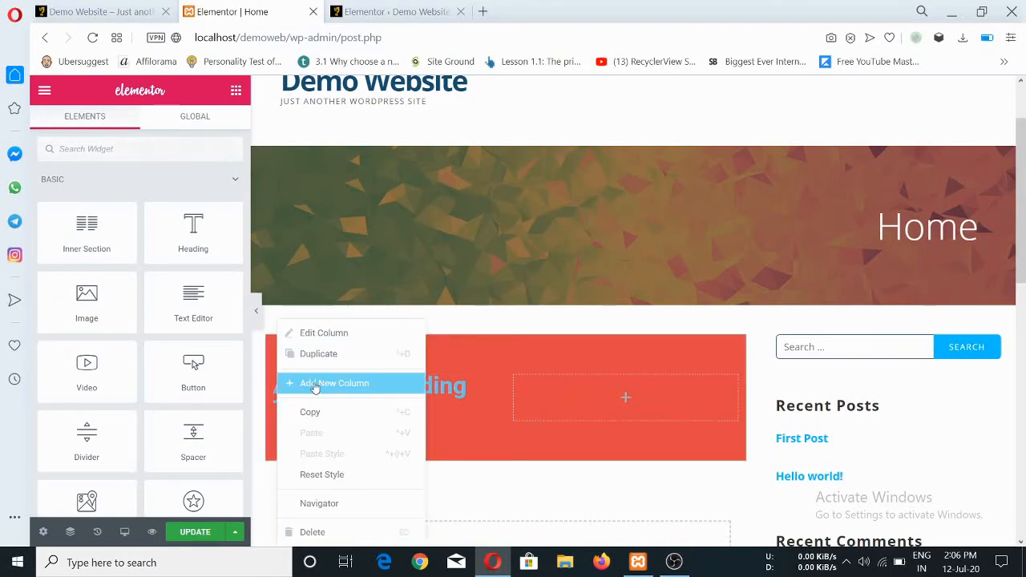
pyautogui.click(440, 391)
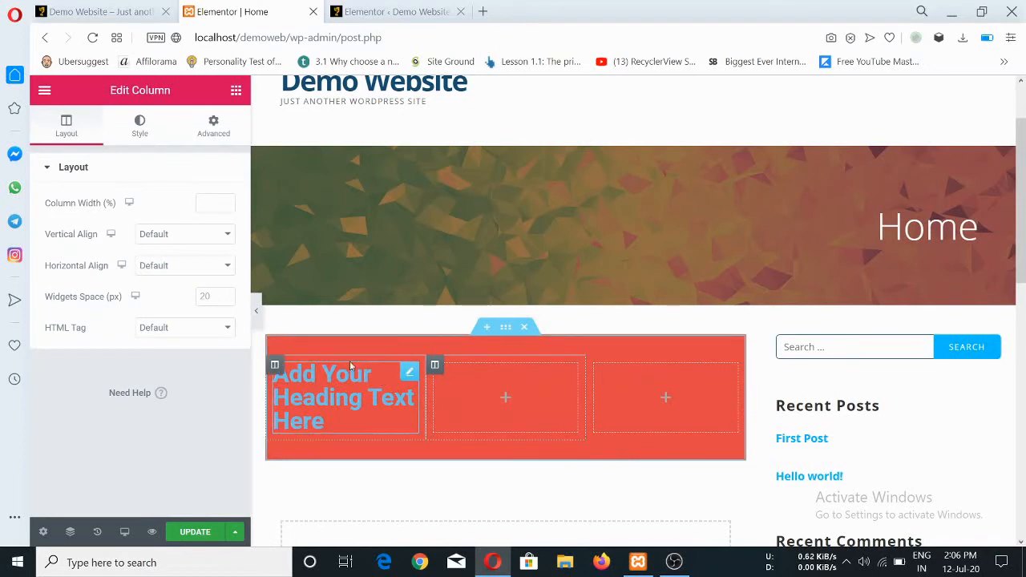
pyautogui.rightClick(279, 366)
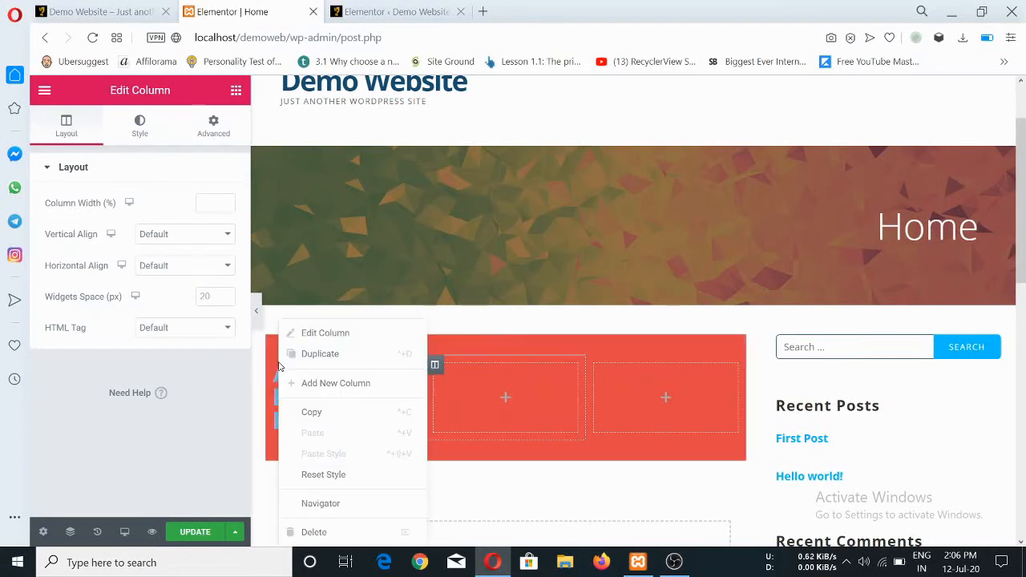
pyautogui.click(324, 475)
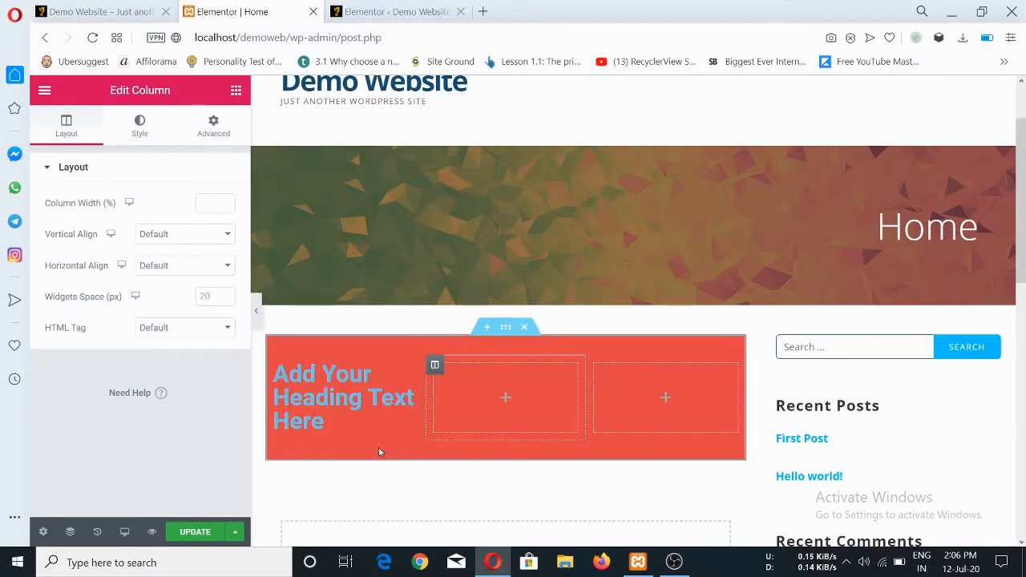
# View the new middle column's style settings, and select the last column in the Navigator.
pyautogui.click(141, 133)
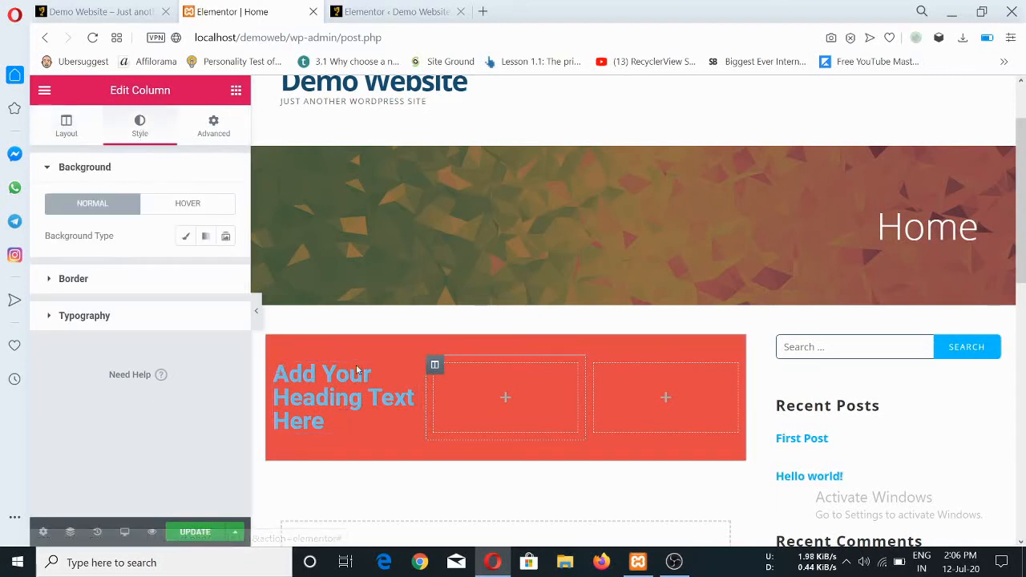
pyautogui.rightClick(273, 374)
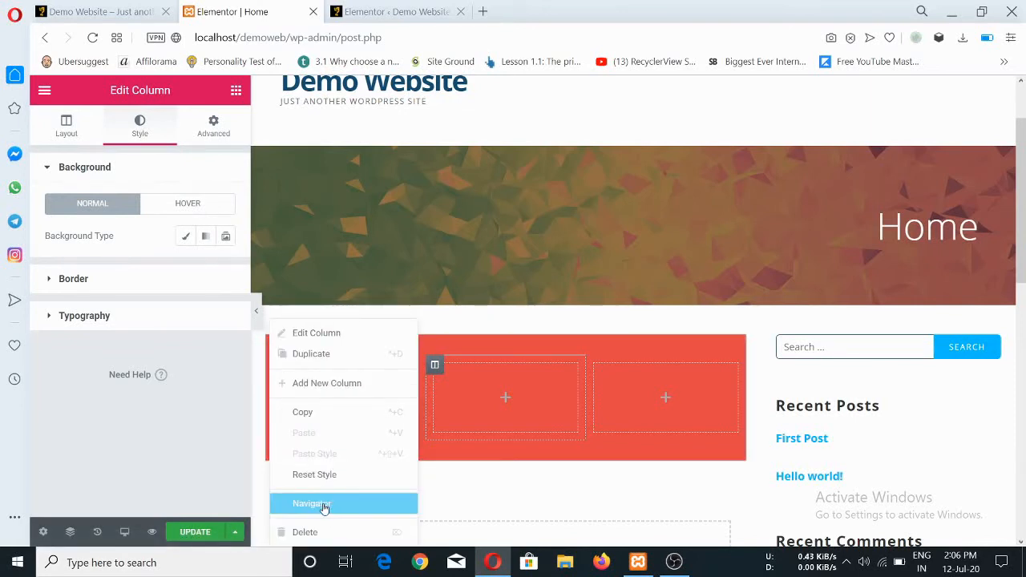
pyautogui.click(70, 533)
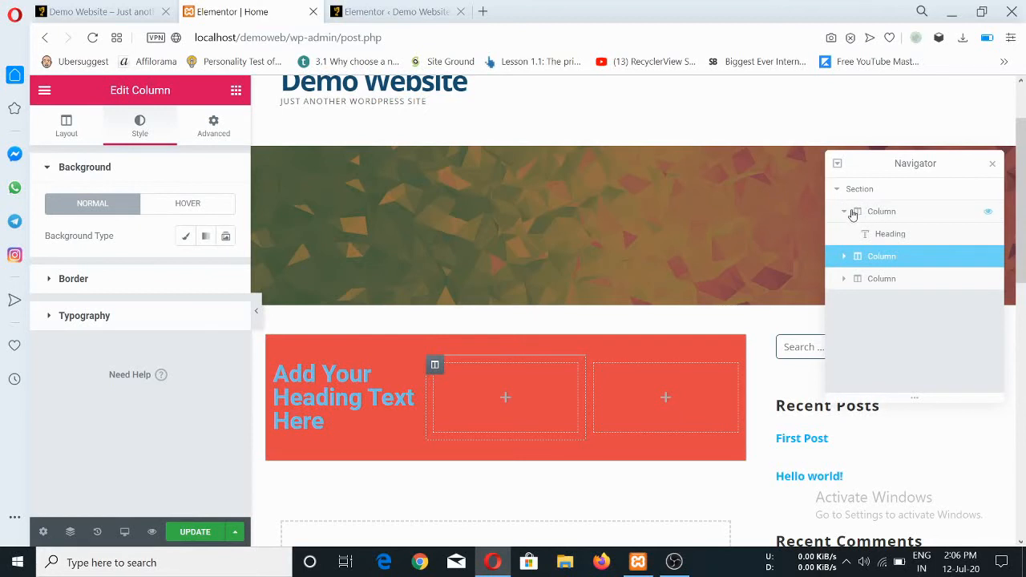
pyautogui.click(872, 283)
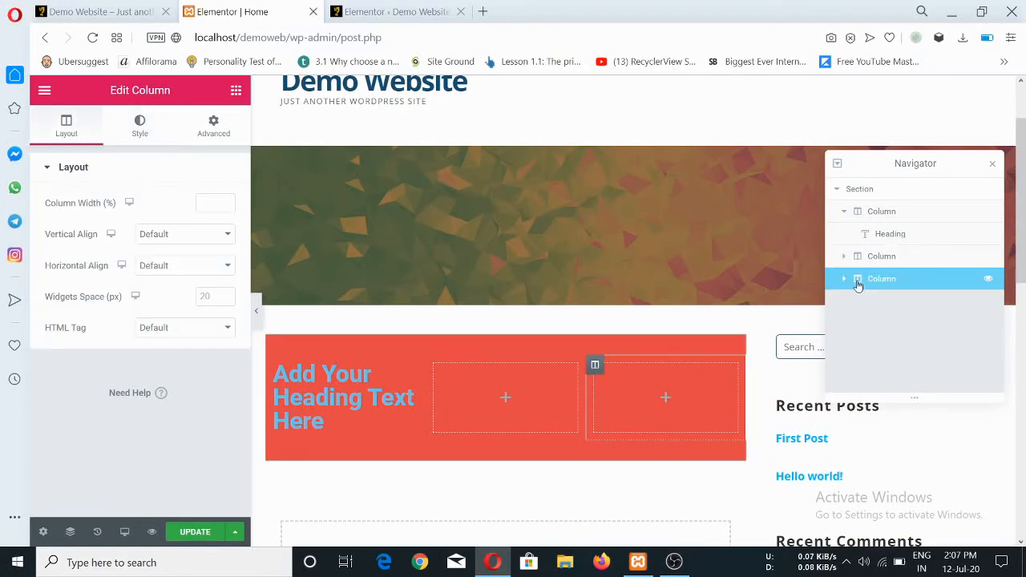
# Select the Heading widget in the Navigator and close the Navigator.
pyautogui.click(882, 234)
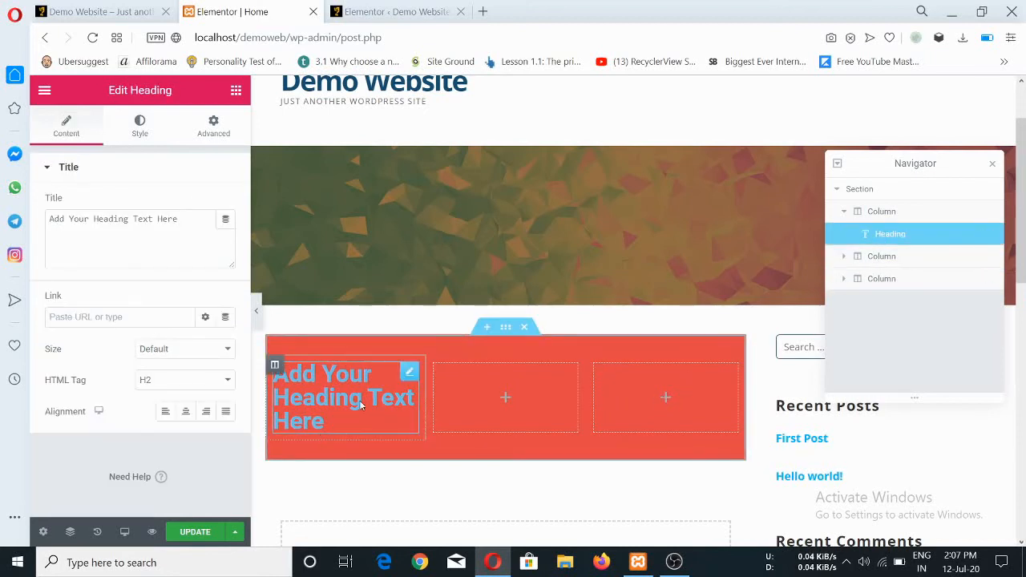
pyautogui.click(993, 167)
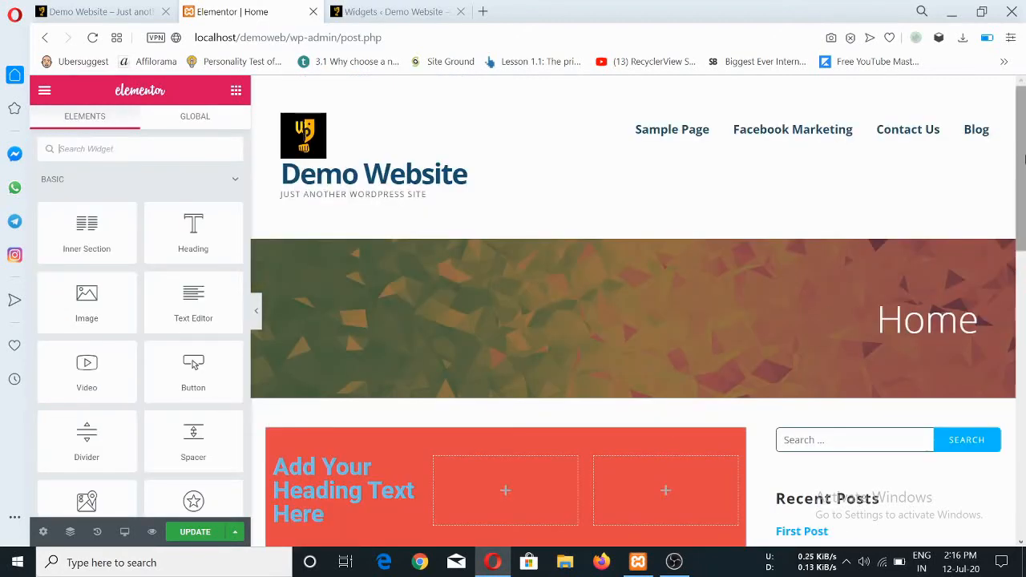
# Insert the "Product – App" page template from the template library below the red section.
pyautogui.scroll(-3, 664, 357)
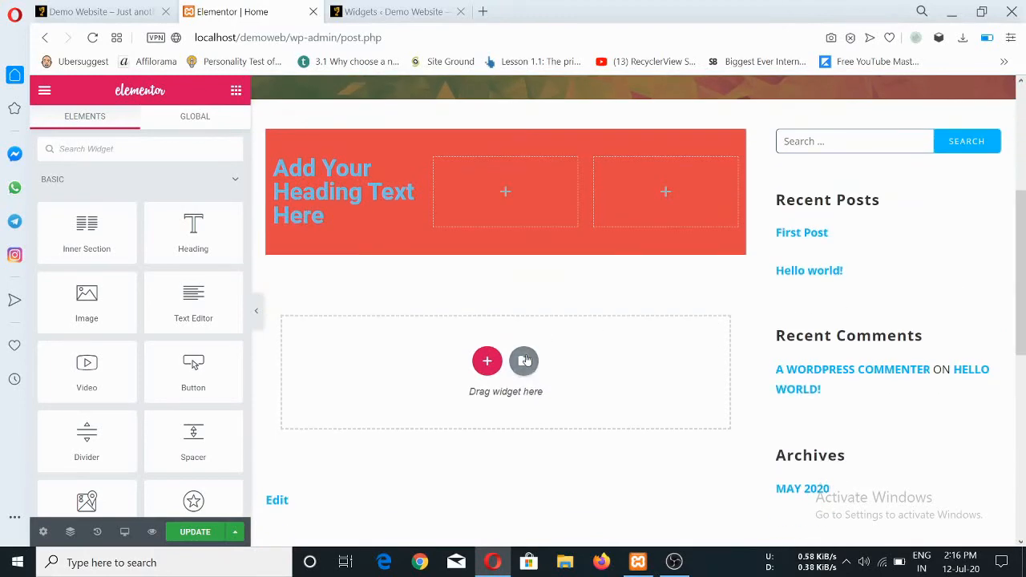
pyautogui.click(523, 363)
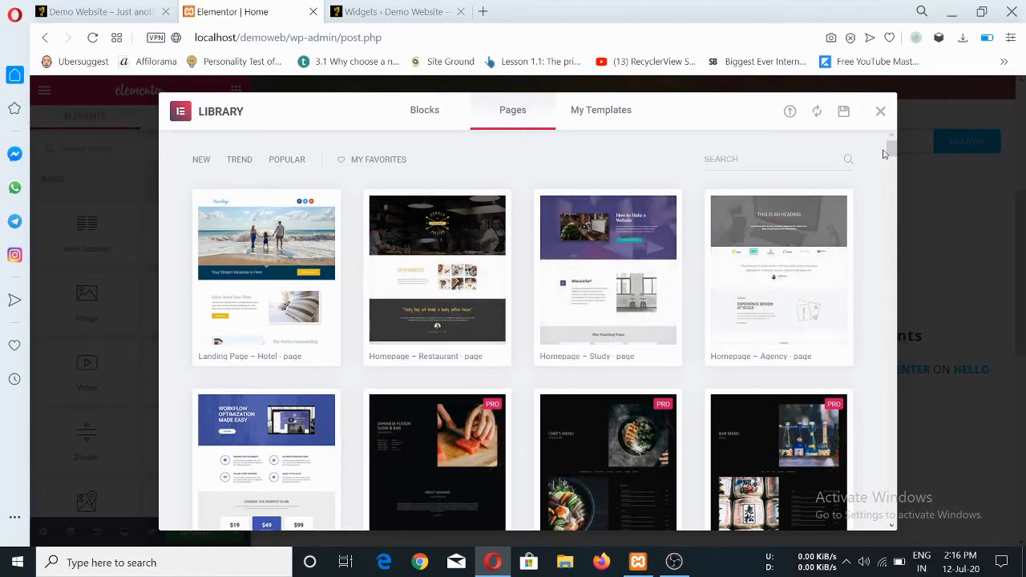
pyautogui.moveTo(890, 154)
pyautogui.mouseDown()
pyautogui.moveTo(892, 193)
pyautogui.moveTo(892, 151)
pyautogui.mouseUp()
pyautogui.scroll(-2, 894, 156)
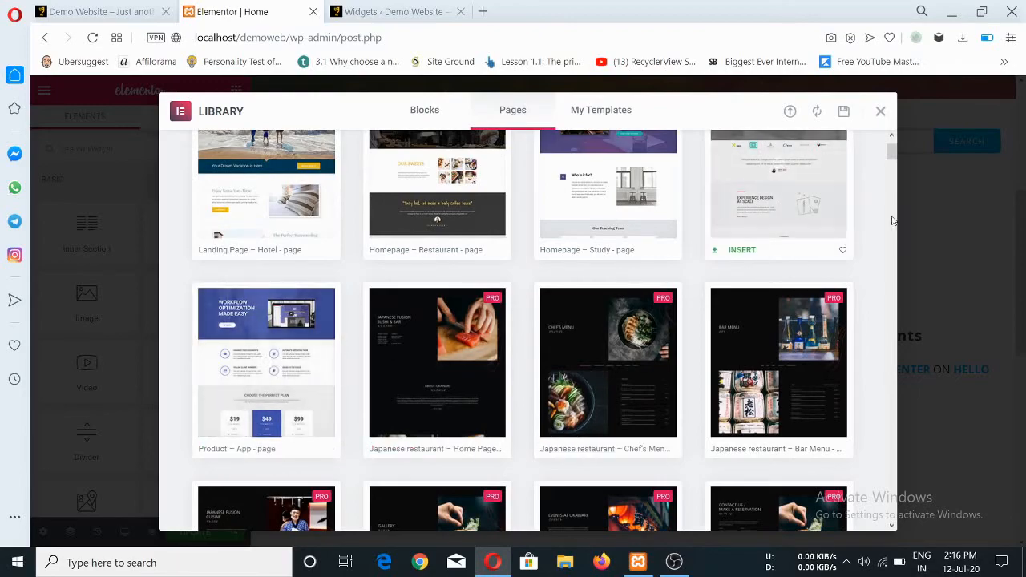
pyautogui.moveTo(894, 156)
pyautogui.mouseDown()
pyautogui.moveTo(896, 180)
pyautogui.moveTo(892, 143)
pyautogui.mouseUp()
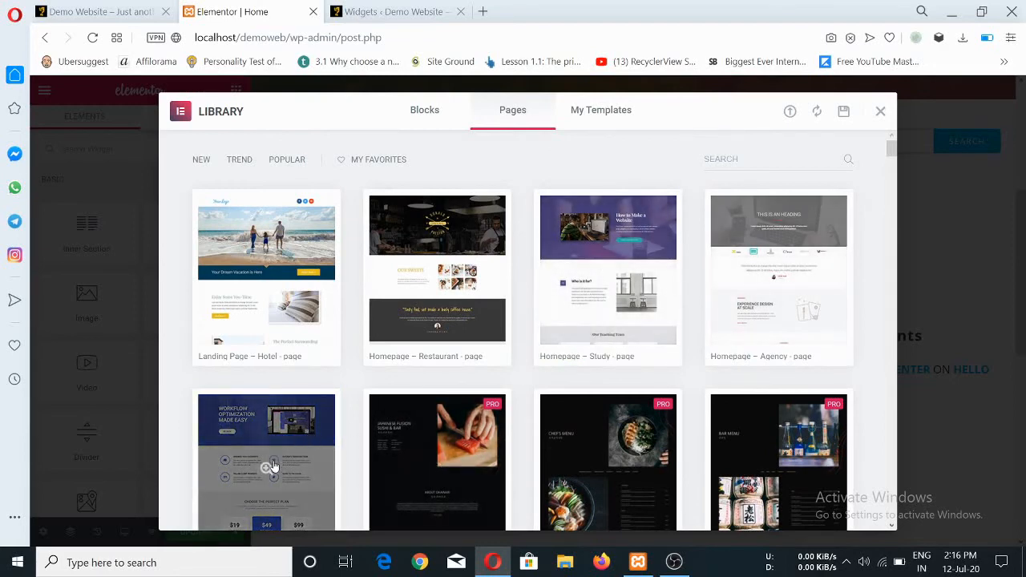
pyautogui.scroll(-4, 425, 213)
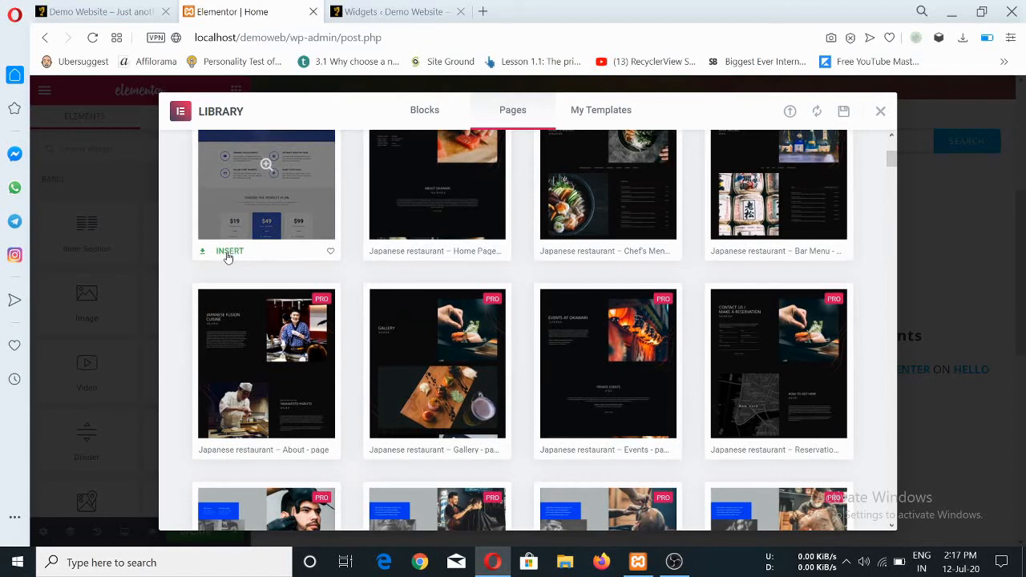
pyautogui.click(227, 253)
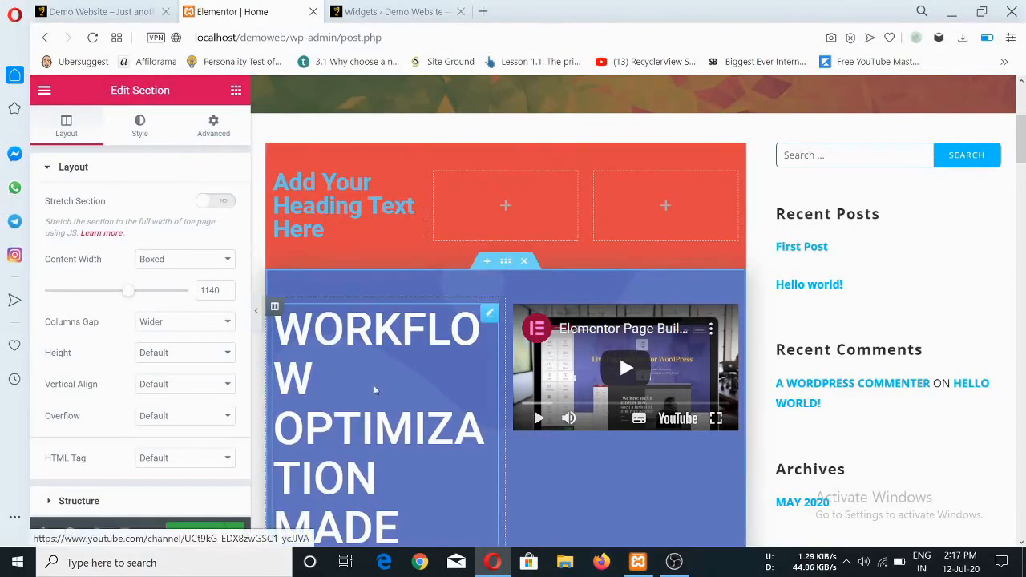
pyautogui.moveTo(1023, 148)
pyautogui.mouseDown()
pyautogui.moveTo(1023, 314)
pyautogui.moveTo(1022, 152)
pyautogui.mouseUp()
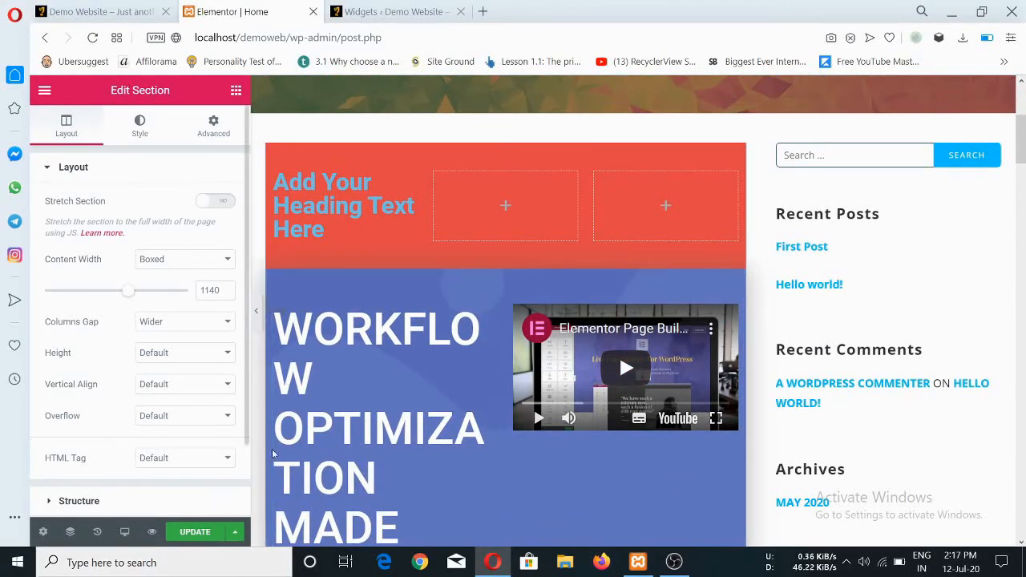
# Switch to the WordPress Widgets page and delete the Search, Recent Posts and Recent Comments widgets from the Sidebar area.
pyautogui.click(392, 11)
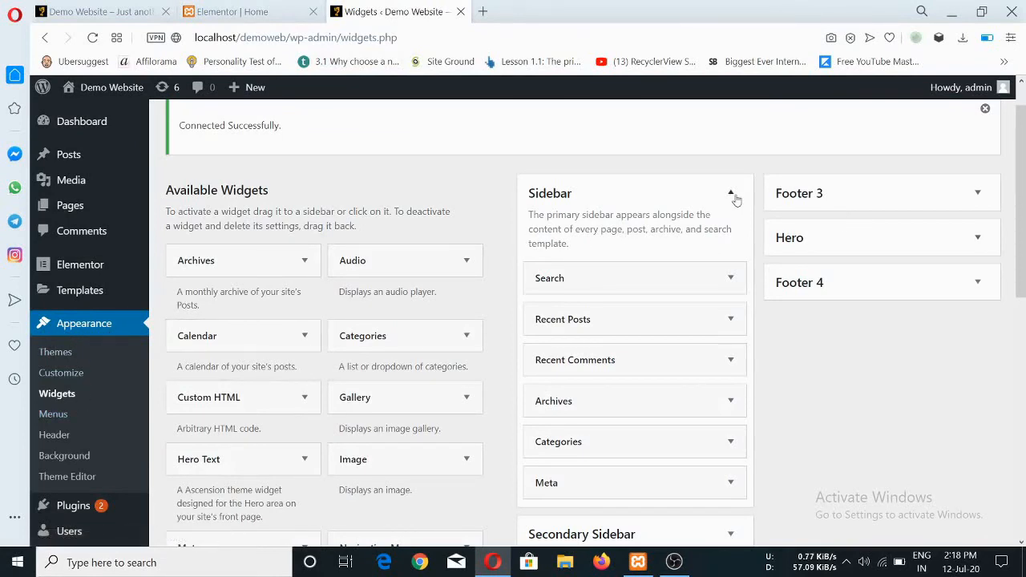
pyautogui.click(731, 279)
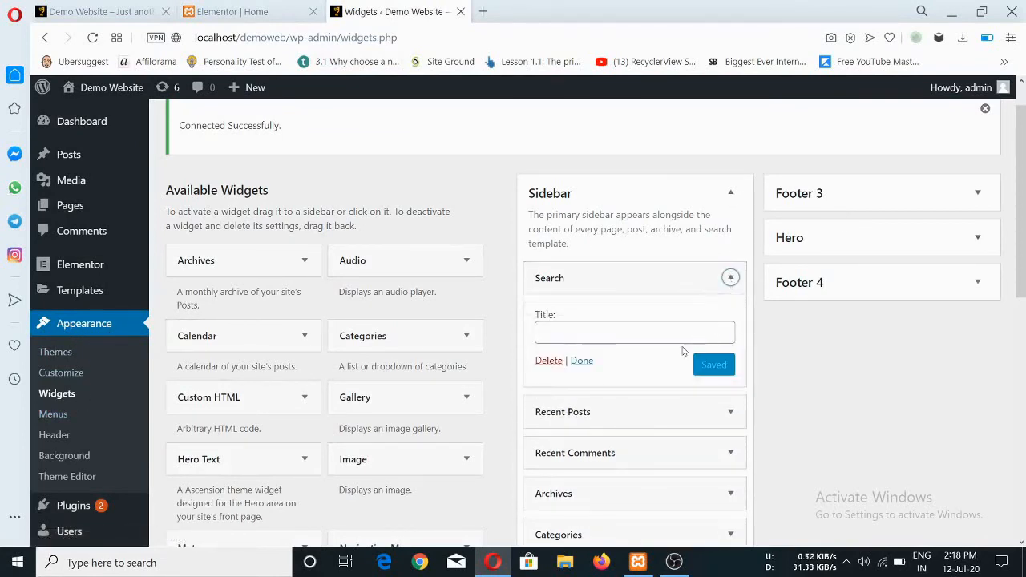
pyautogui.click(549, 363)
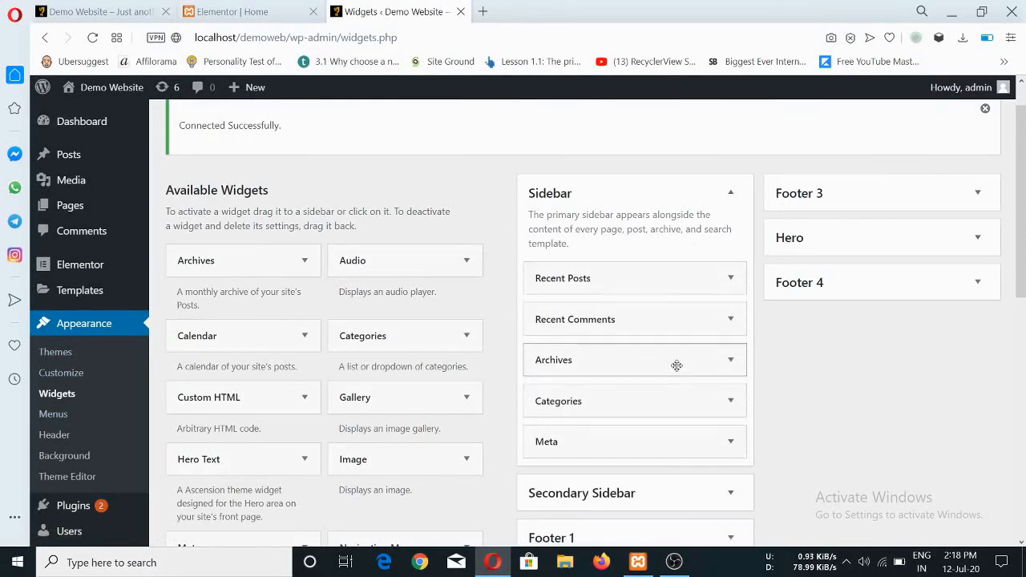
pyautogui.click(722, 279)
pyautogui.click(549, 419)
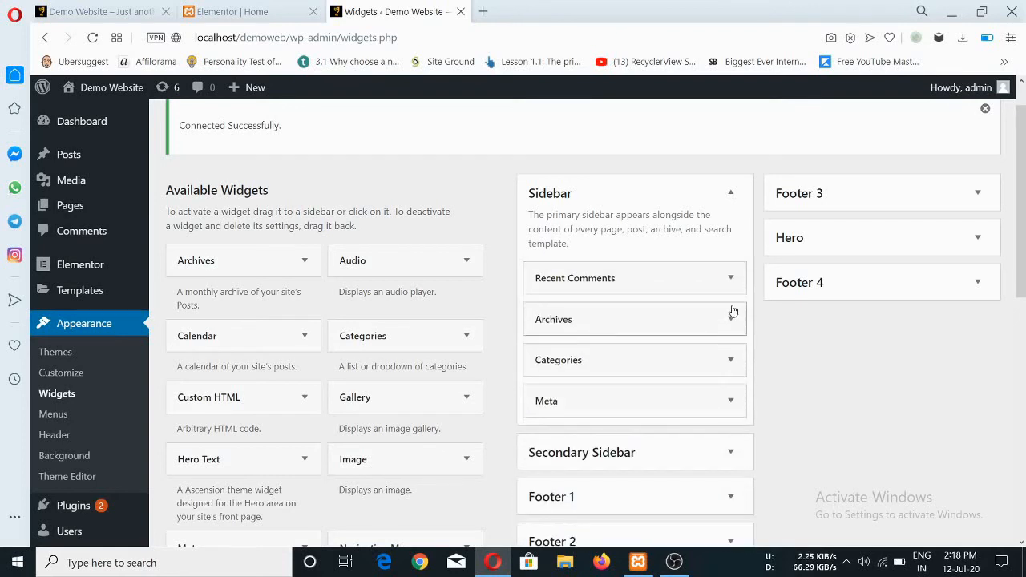
pyautogui.click(730, 278)
pyautogui.click(550, 395)
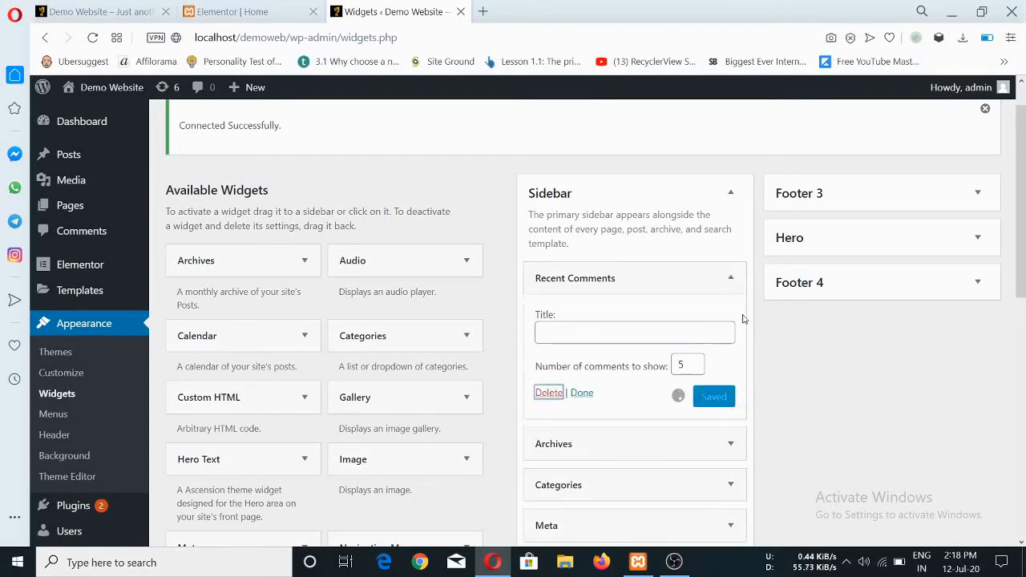
# Delete the Archives, Categories and Meta widgets from the Sidebar area.
pyautogui.click(729, 278)
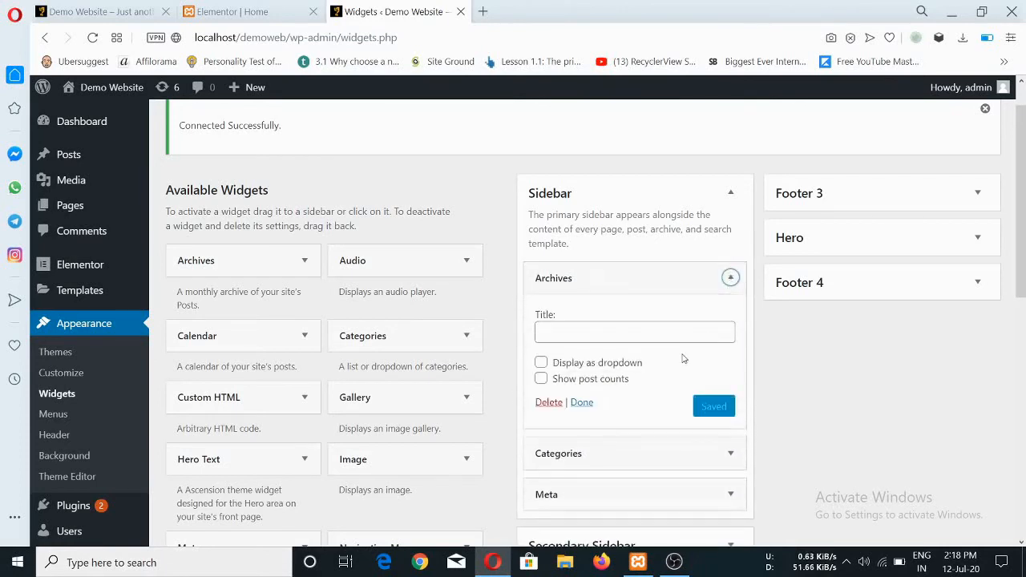
pyautogui.click(549, 403)
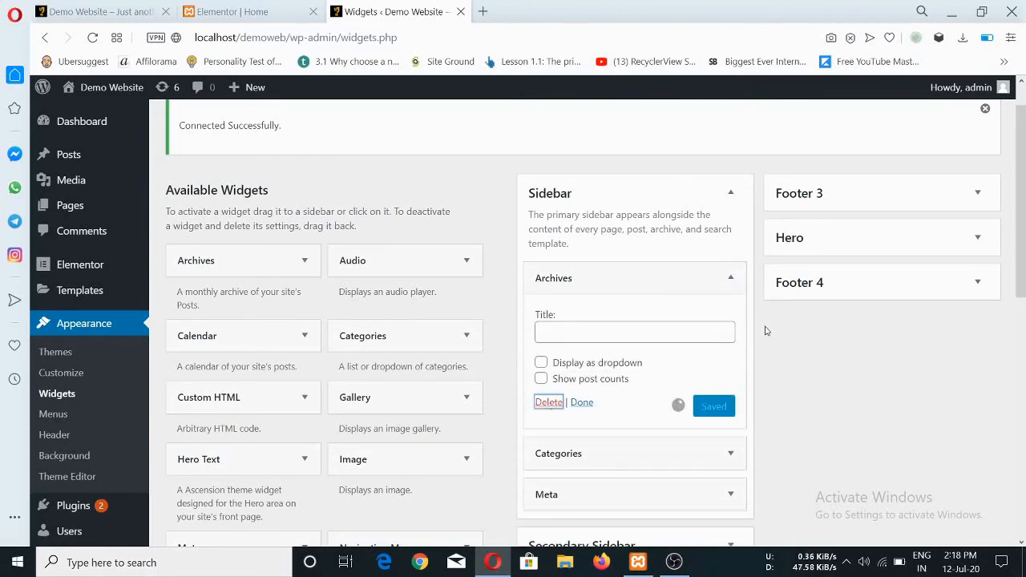
pyautogui.click(730, 277)
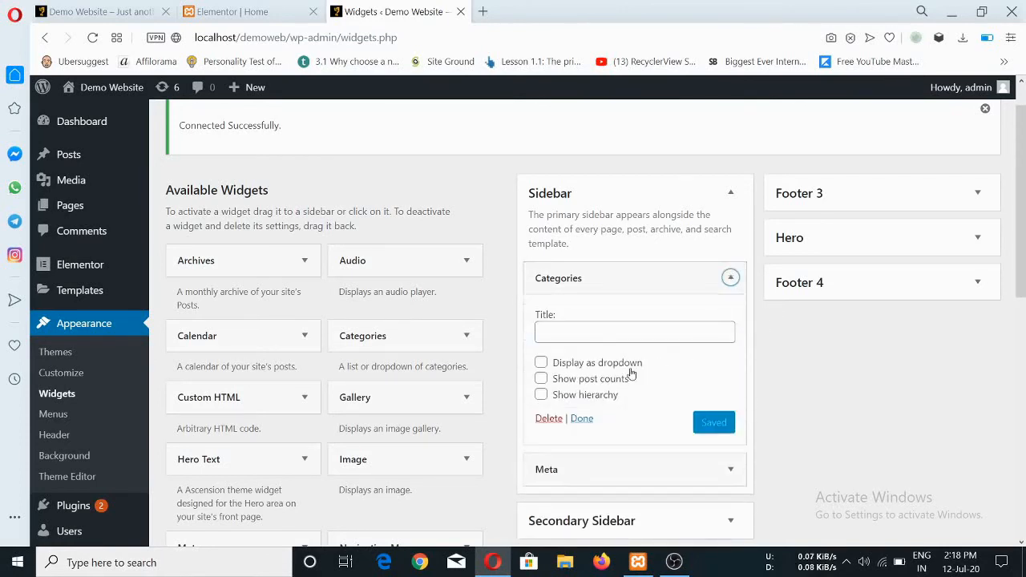
pyautogui.click(550, 418)
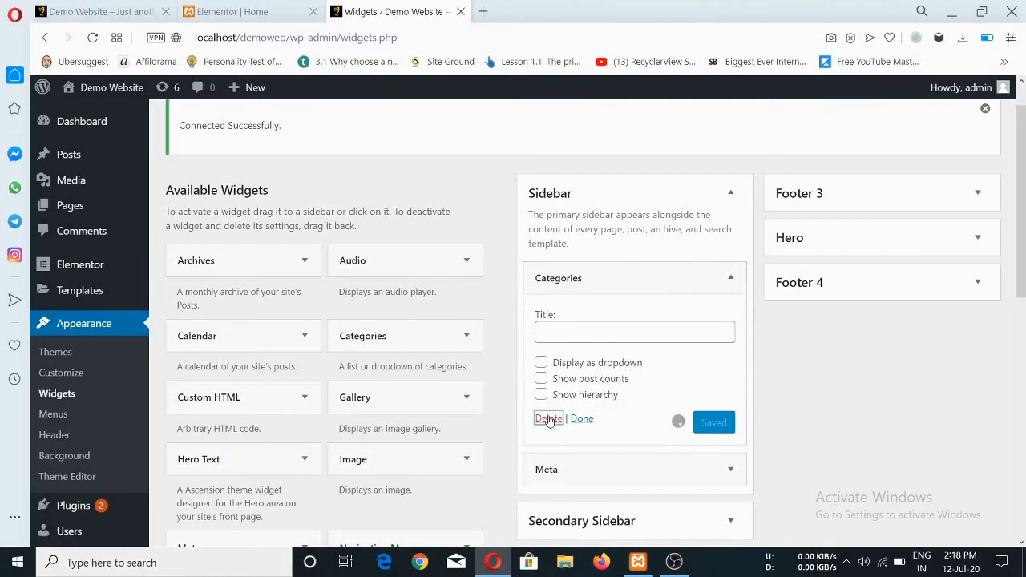
pyautogui.click(731, 279)
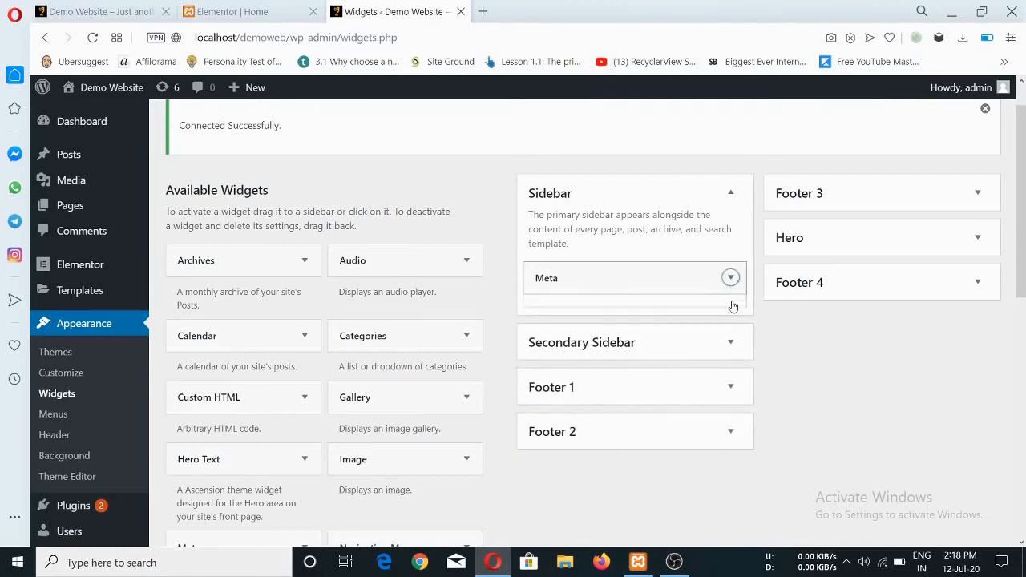
pyautogui.click(549, 362)
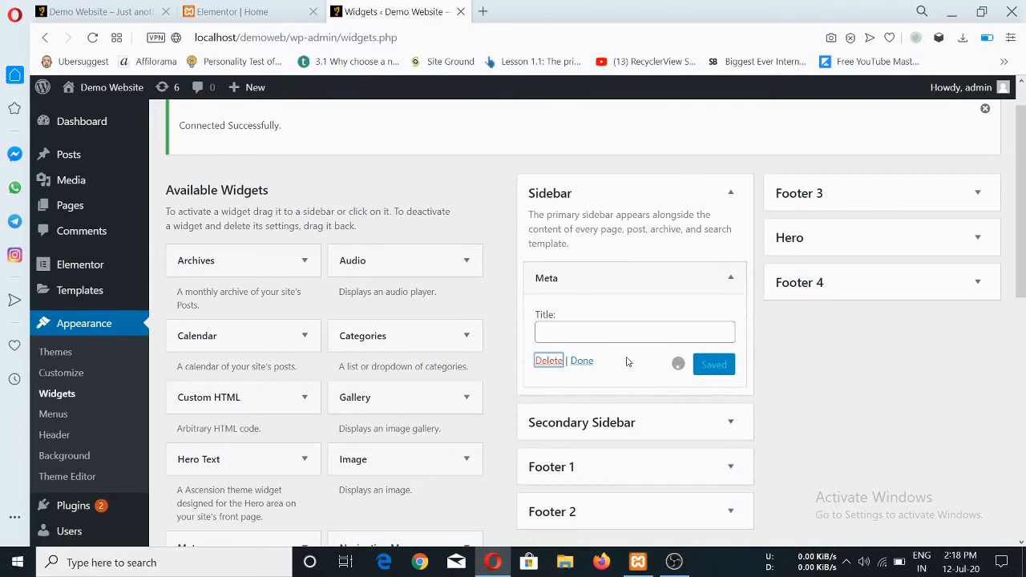
# Check the Secondary Sidebar area for widgets and collapse it again.
pyautogui.click(730, 301)
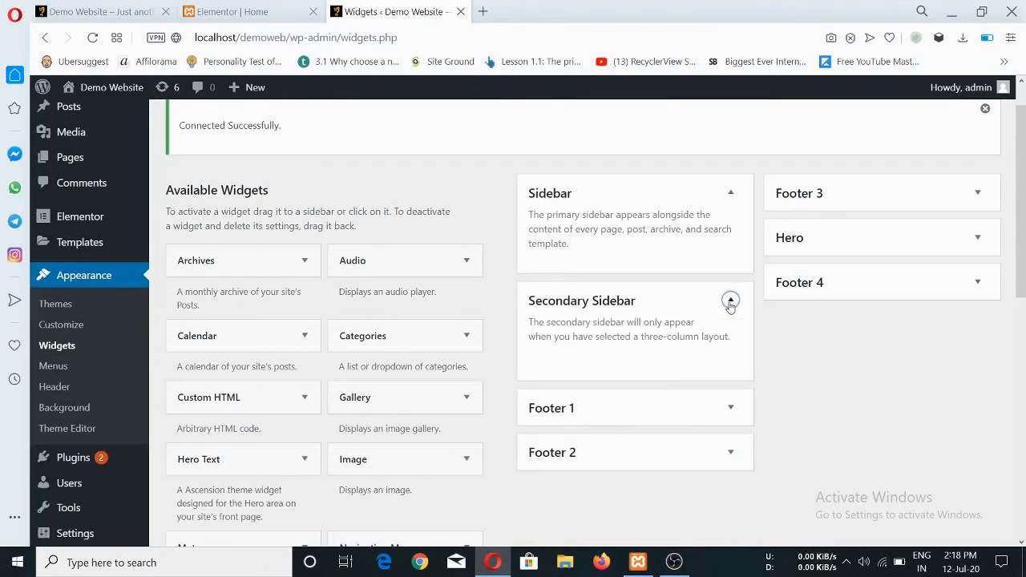
pyautogui.click(731, 301)
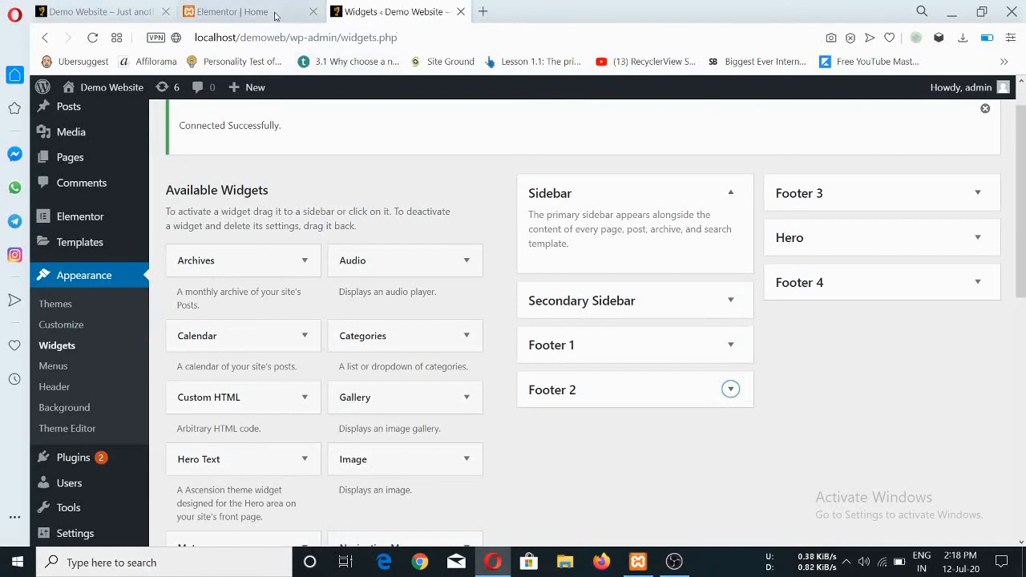
pyautogui.moveTo(1020, 234)
pyautogui.mouseDown()
pyautogui.moveTo(1021, 394)
pyautogui.moveTo(1022, 245)
pyautogui.mouseUp()
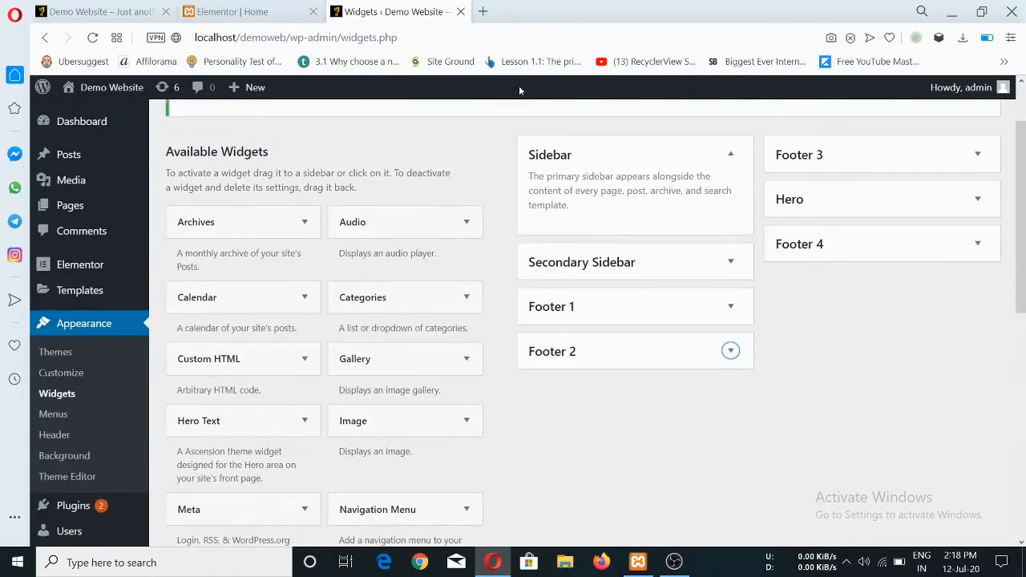
# Return to the Elementor editor for the Home page and reload it, accepting the unsaved-changes prompt.
pyautogui.click(219, 11)
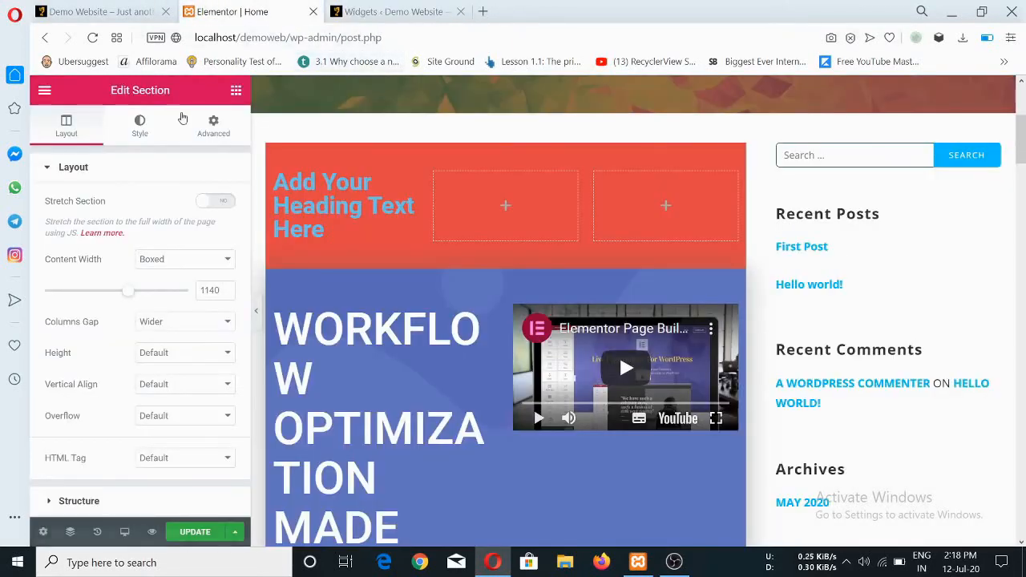
pyautogui.click(92, 37)
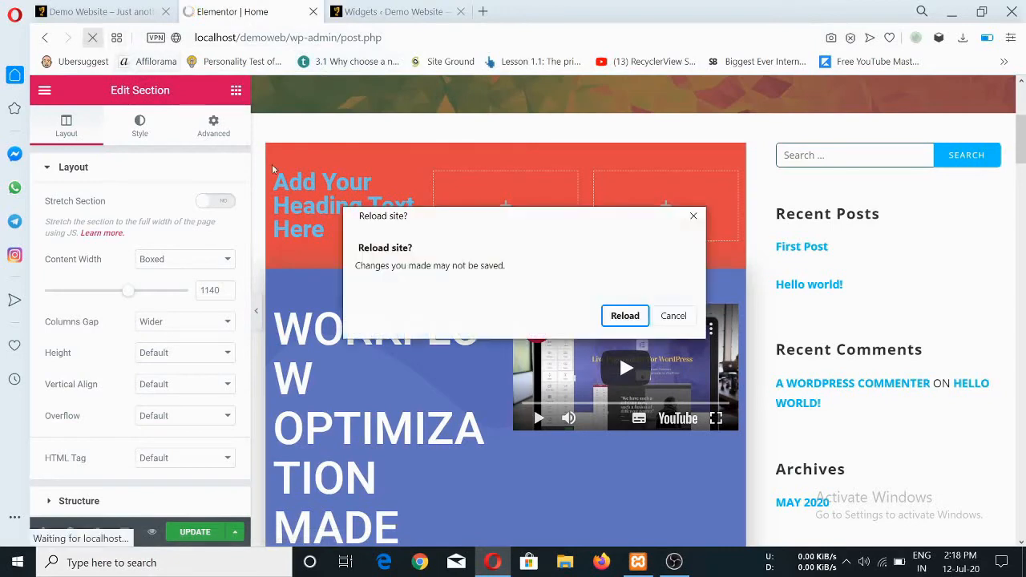
pyautogui.click(626, 315)
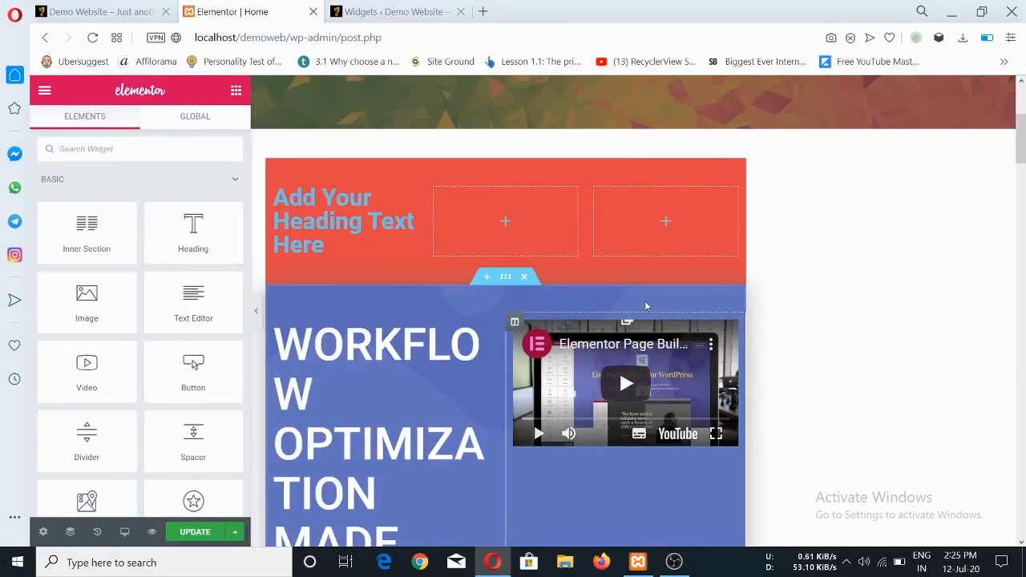
# Set the Home page's Page Layout to Elementor Full Width in the page settings.
pyautogui.moveTo(1022, 151); pyautogui.dragTo(1025, 172)
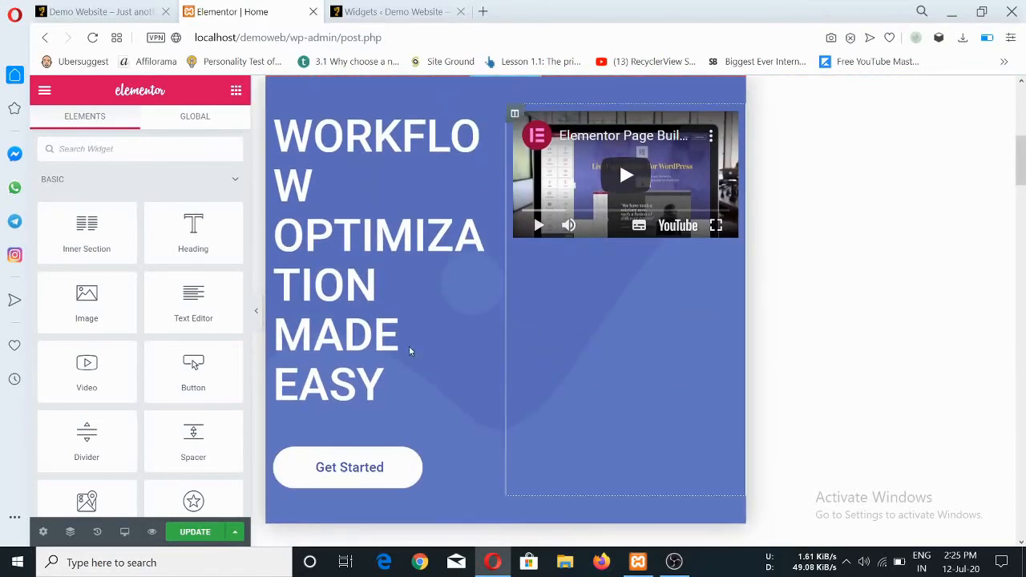
pyautogui.click(42, 534)
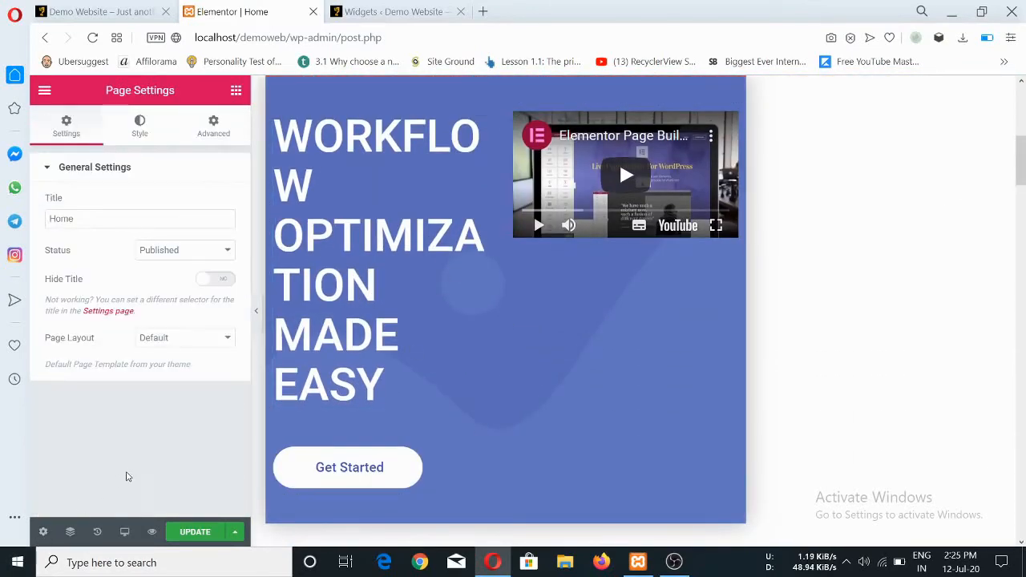
pyautogui.click(213, 340)
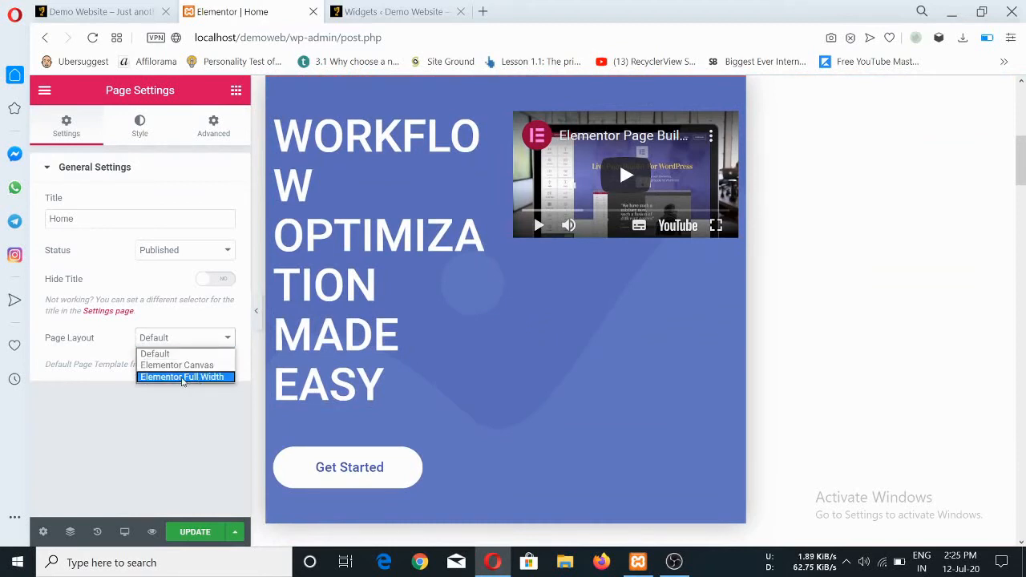
pyautogui.click(183, 377)
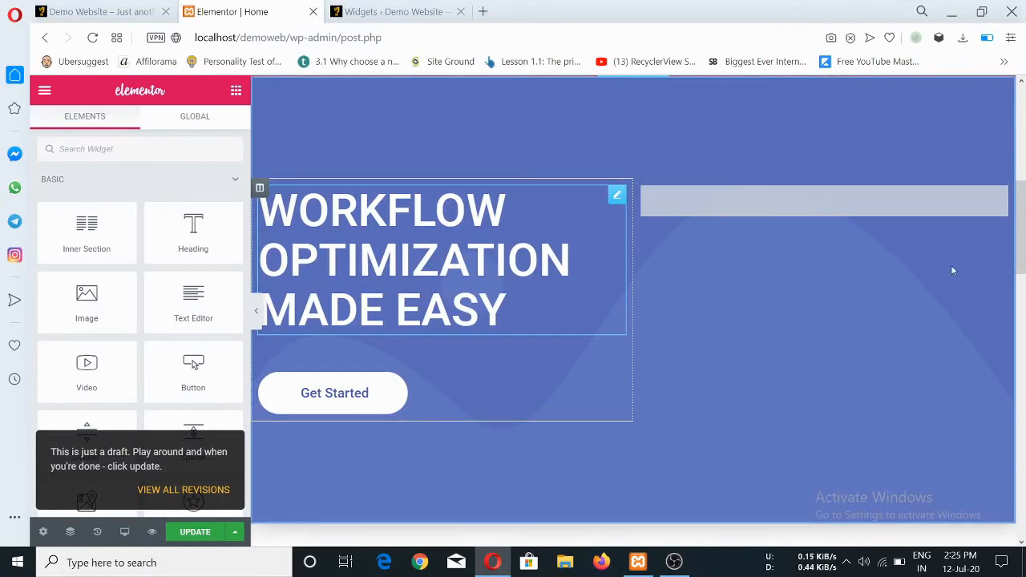
# Add an empty section area between the red heading section and the Workflow Optimization section.
pyautogui.moveTo(1024, 252); pyautogui.dragTo(1024, 133)
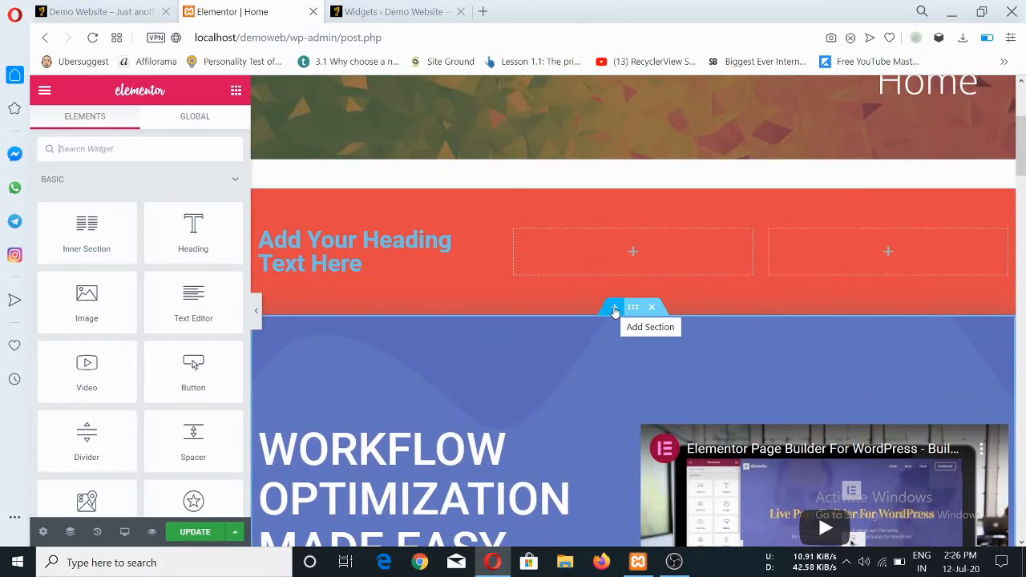
pyautogui.click(615, 309)
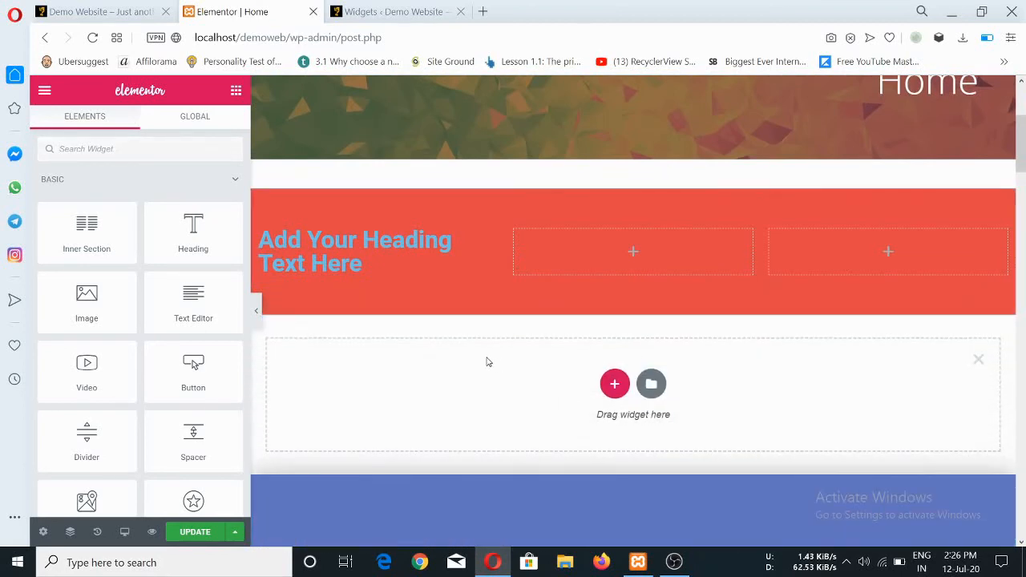
pyautogui.scroll(-2, 1025, 174)
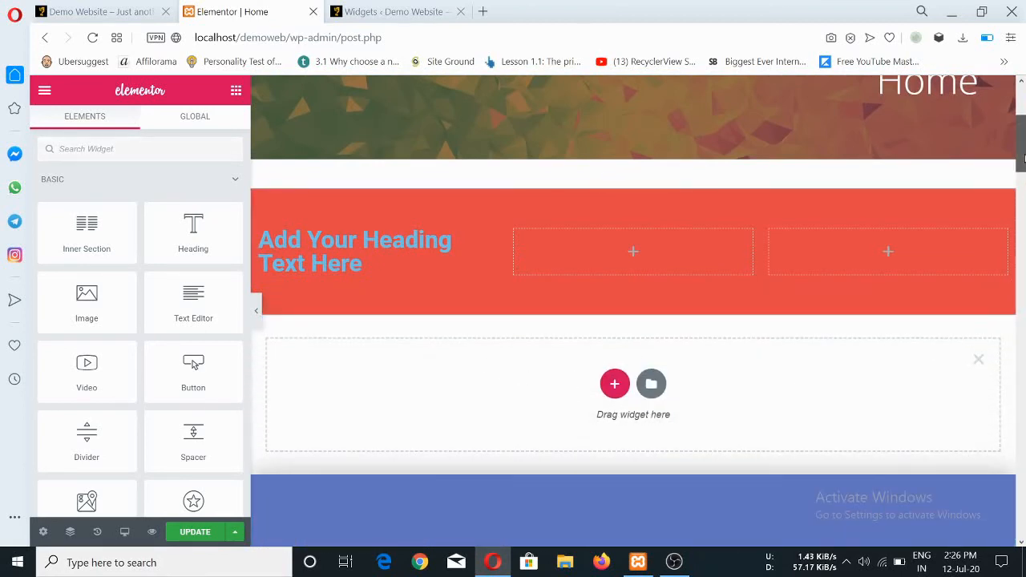
pyautogui.scroll(1, 1024, 170)
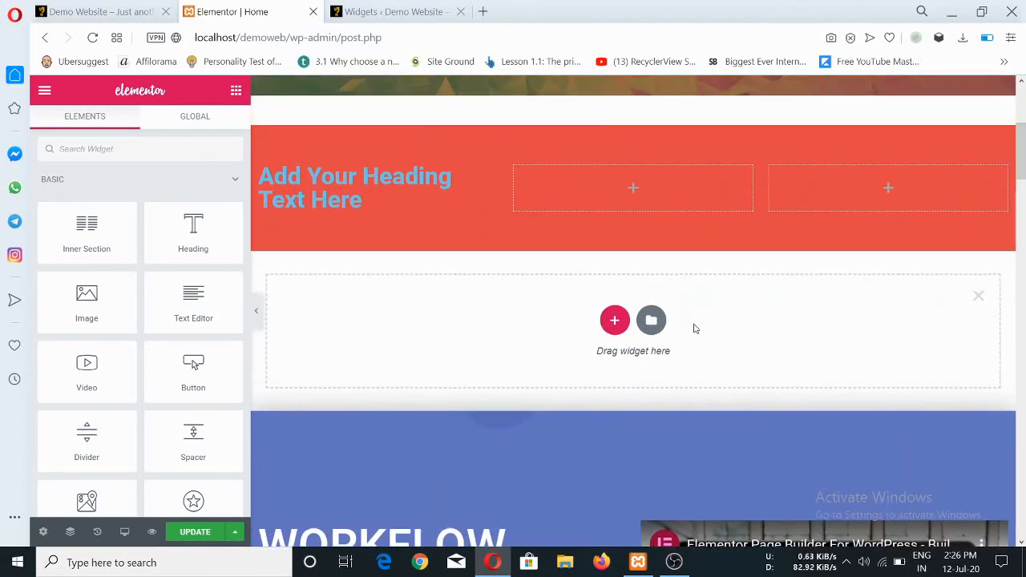
# Look through the library's block categories and insert the white four-image Check Out Our Work block into the empty section area.
pyautogui.click(651, 323)
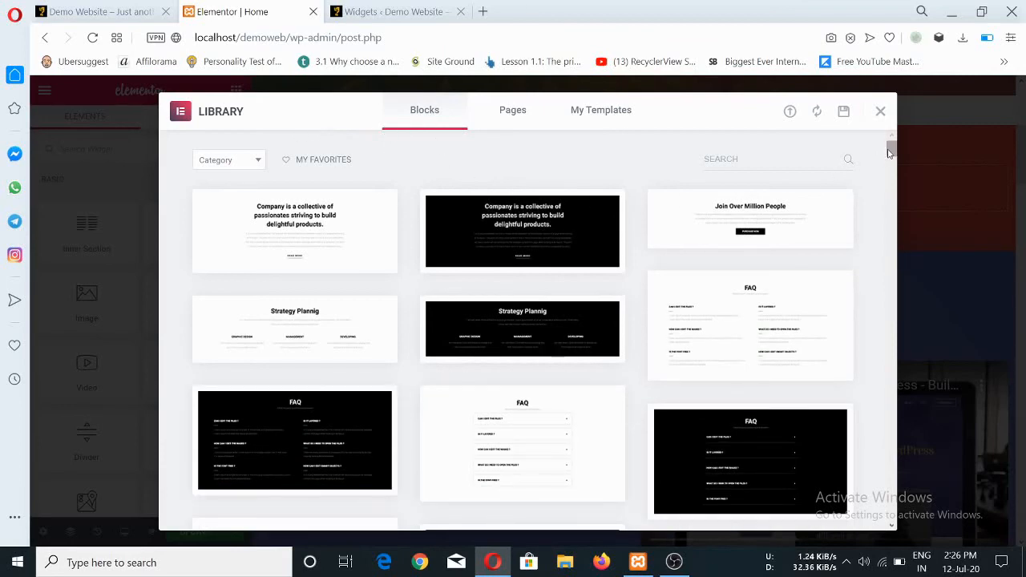
pyautogui.moveTo(890, 152)
pyautogui.mouseDown()
pyautogui.moveTo(892, 202)
pyautogui.moveTo(892, 150)
pyautogui.mouseUp()
pyautogui.click(257, 163)
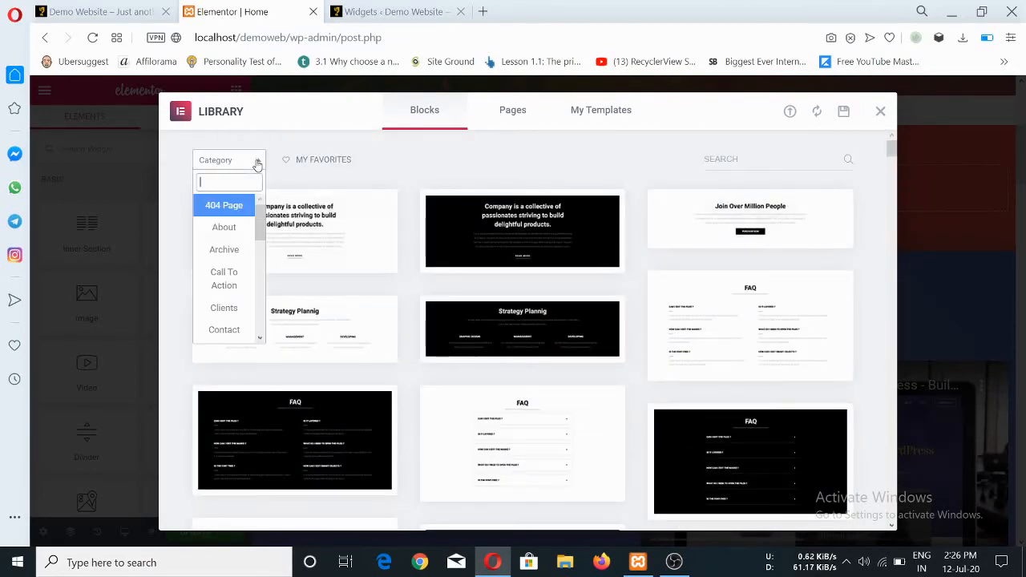
pyautogui.moveTo(262, 221)
pyautogui.mouseDown()
pyautogui.moveTo(257, 320)
pyautogui.moveTo(263, 210)
pyautogui.mouseUp()
pyautogui.click(425, 165)
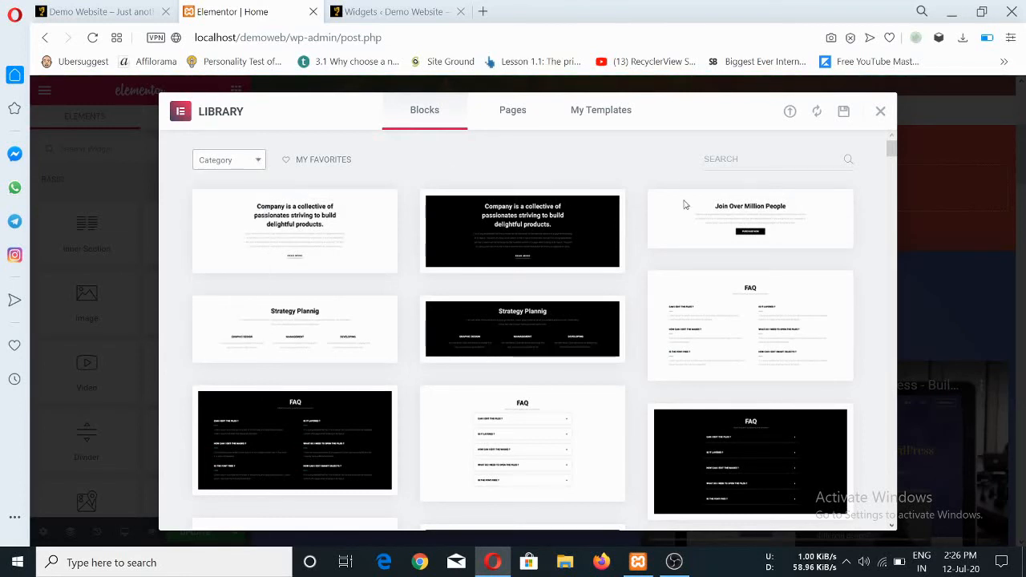
pyautogui.moveTo(892, 149); pyautogui.dragTo(890, 204)
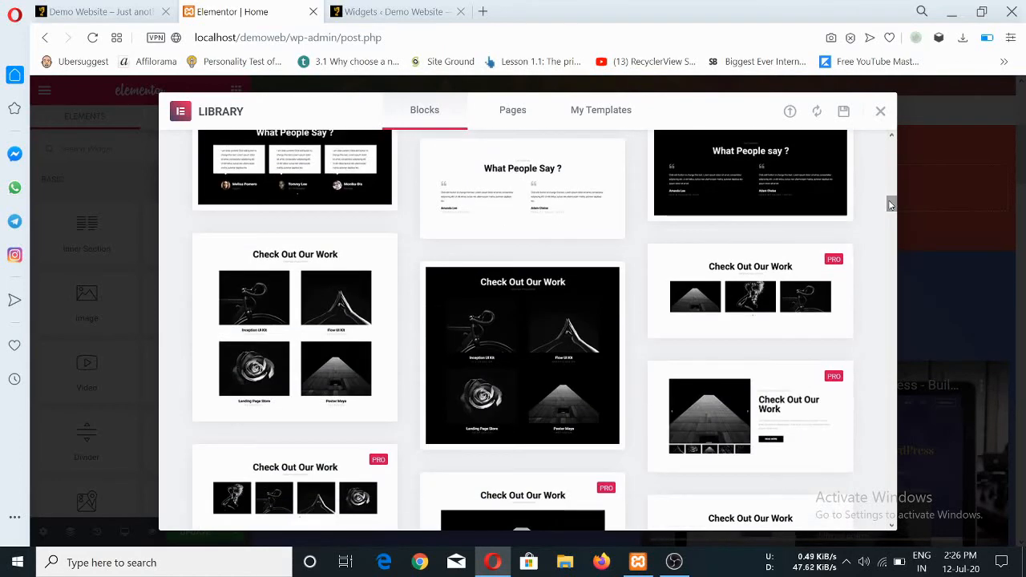
pyautogui.moveTo(271, 332)
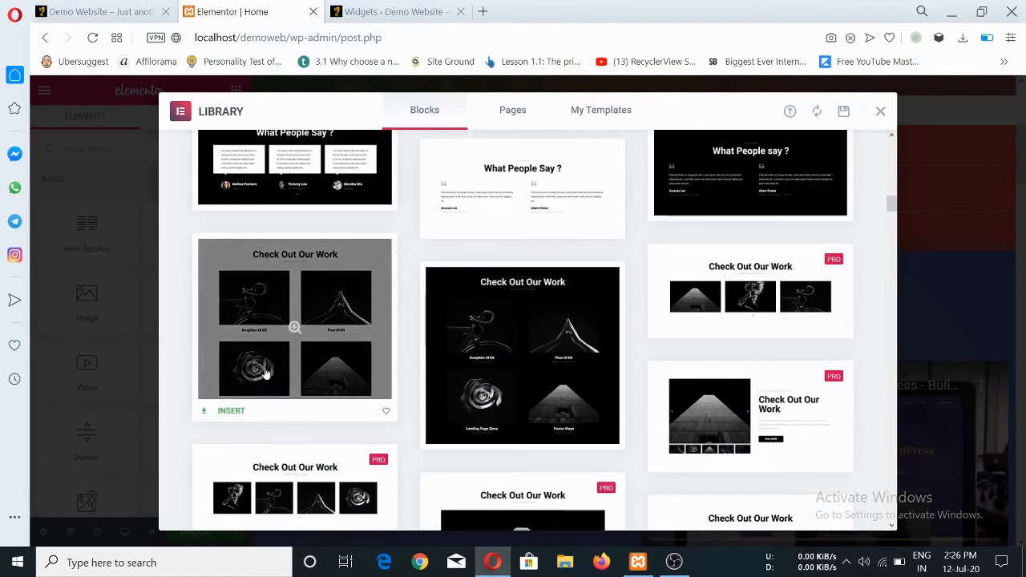
pyautogui.click(228, 412)
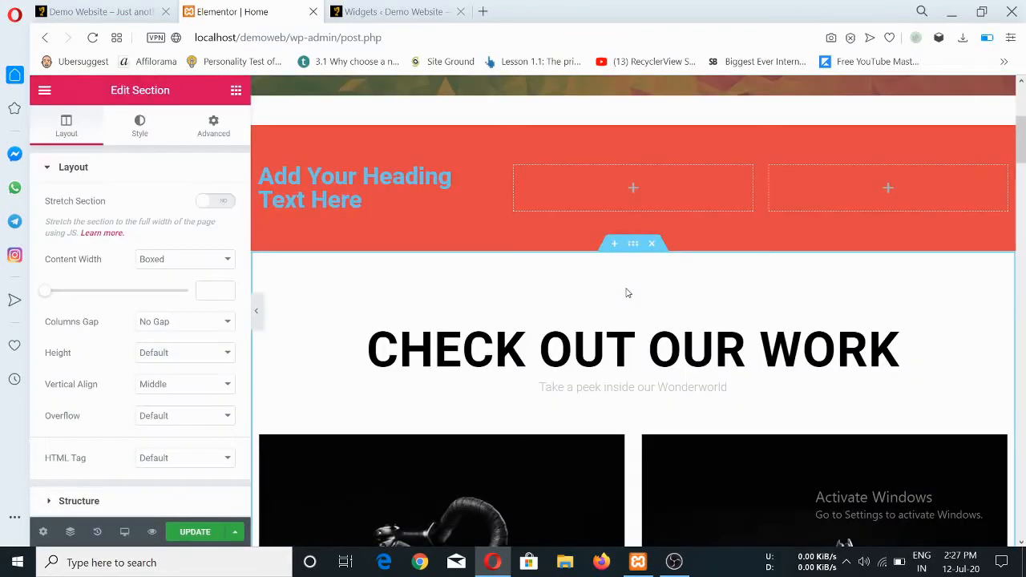
# Save the red heading section to the library as a template named Demo Template, and close the library.
pyautogui.moveTo(1022, 144); pyautogui.dragTo(1021, 388)
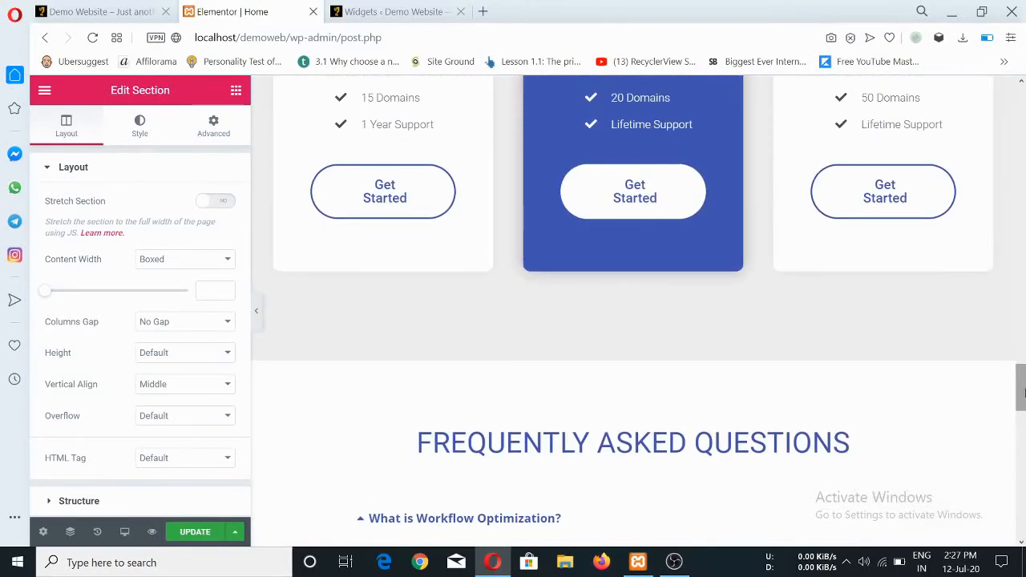
pyautogui.click(820, 371)
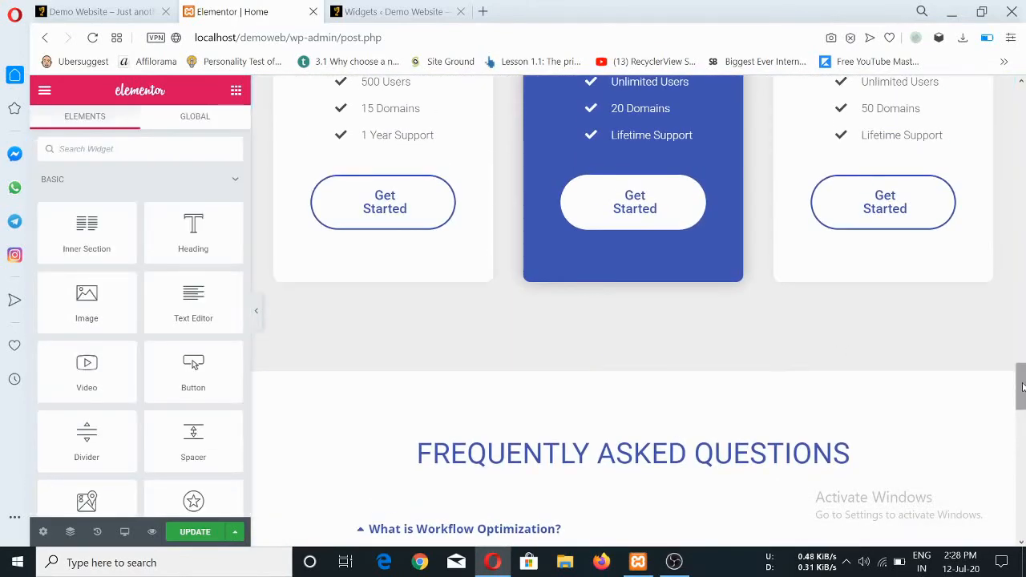
pyautogui.moveTo(1021, 387); pyautogui.dragTo(1023, 108)
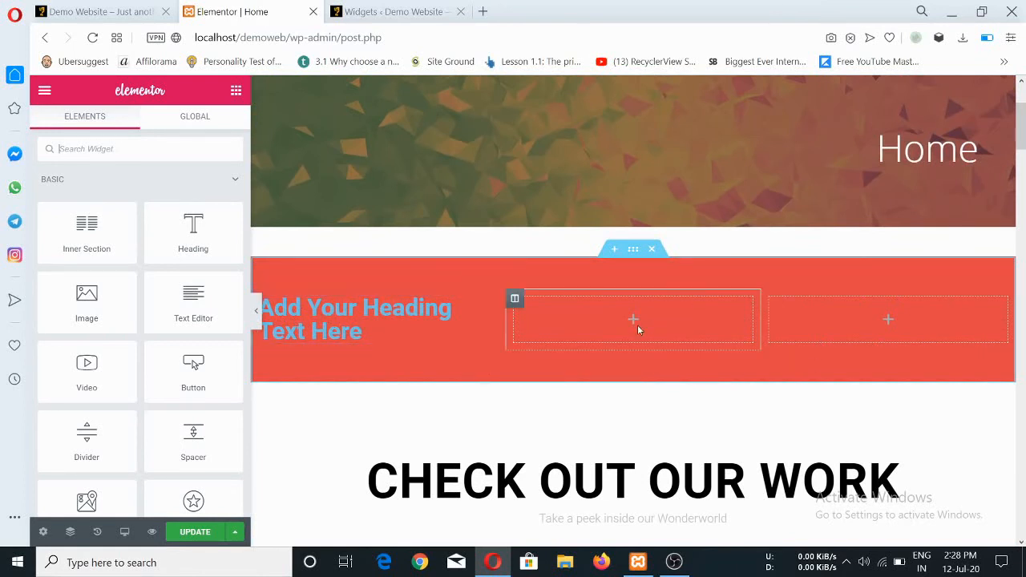
pyautogui.rightClick(633, 253)
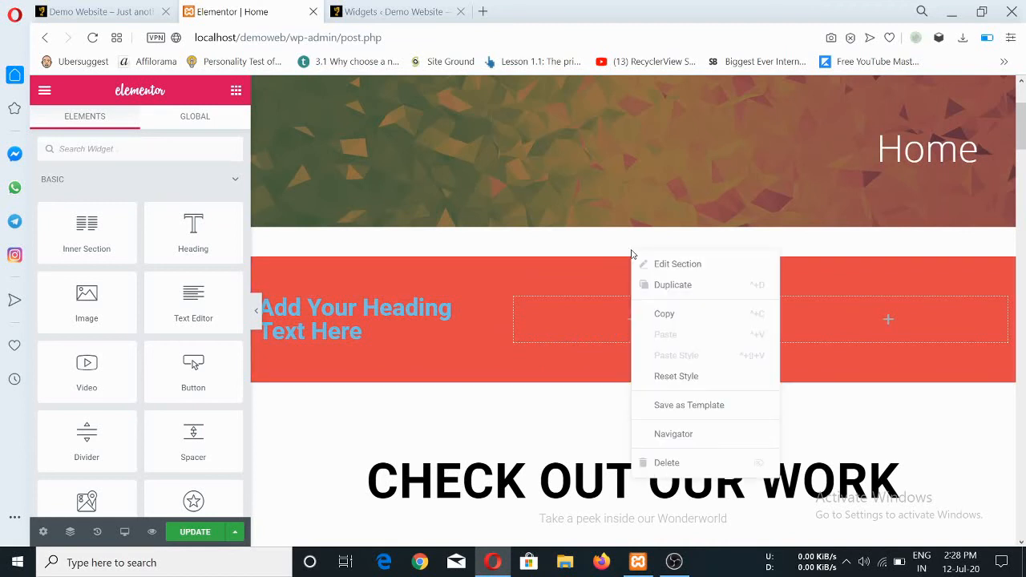
pyautogui.click(668, 410)
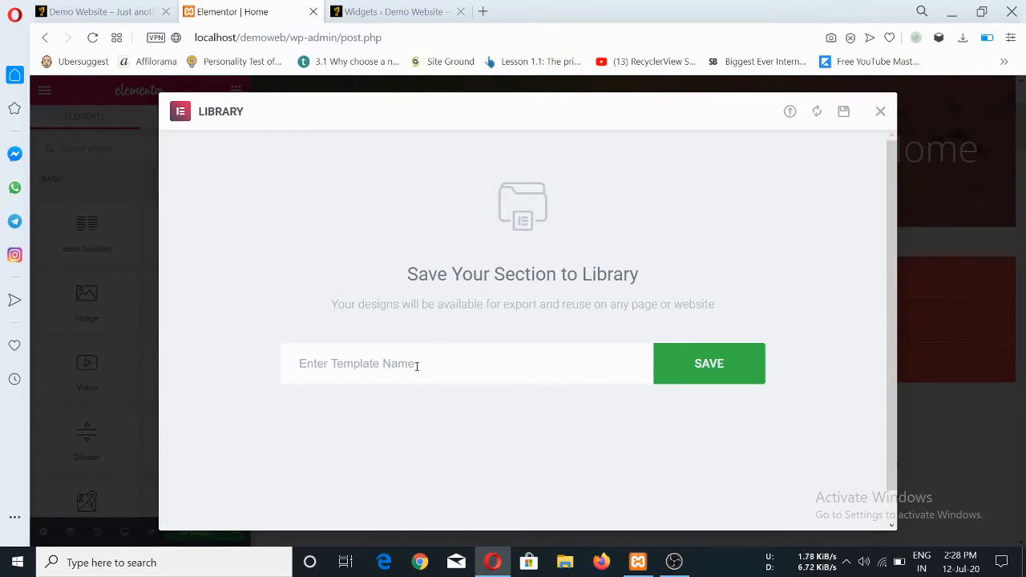
pyautogui.click(373, 364)
pyautogui.write('Demo Template')
pyautogui.click(754, 365)
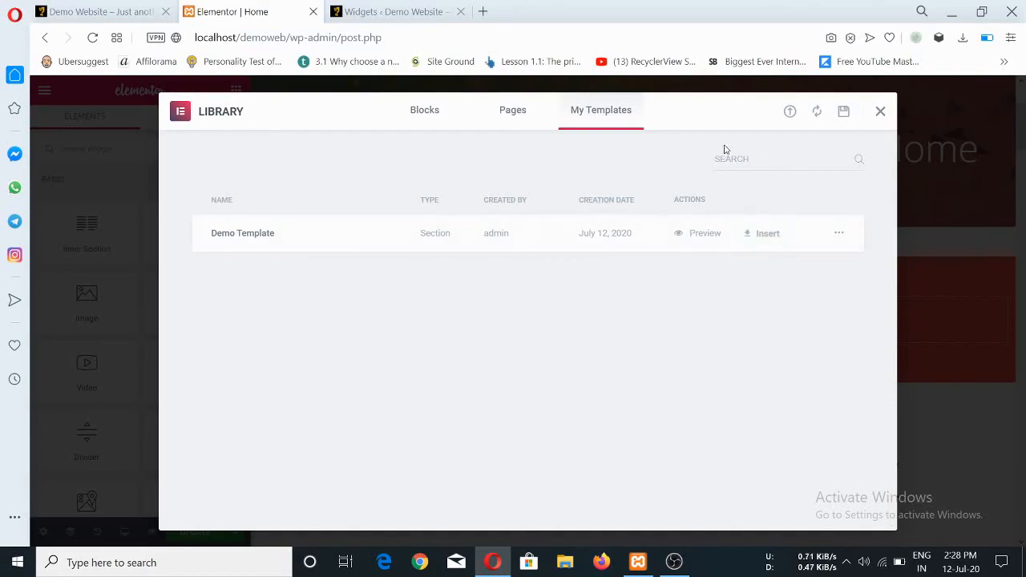
pyautogui.click(881, 112)
# Insert the saved Demo Template below the testimonials at the end of the page, importing its document settings as well.
pyautogui.scroll(-15, 848, 513)
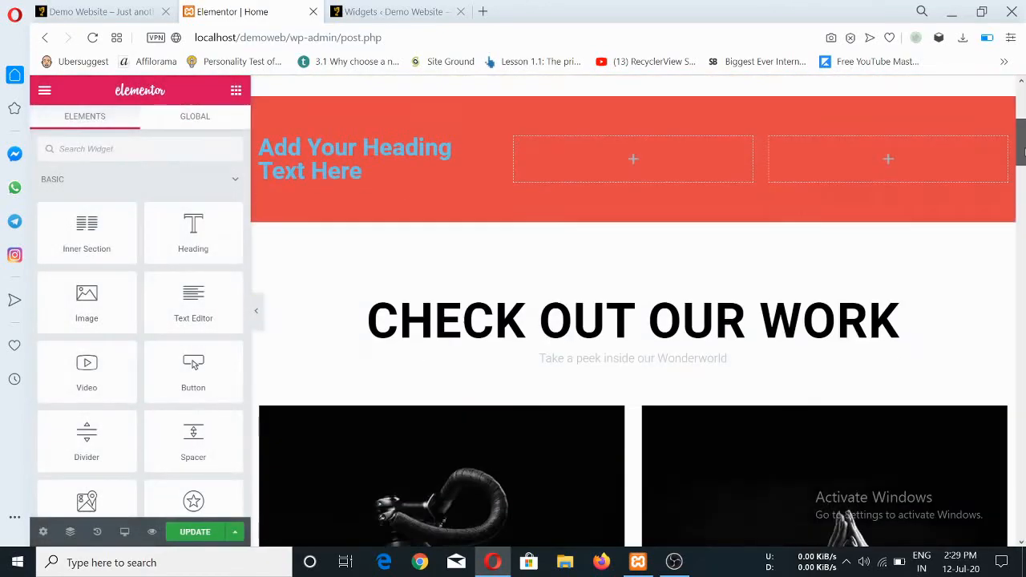
pyautogui.scroll(-20, 634, 313)
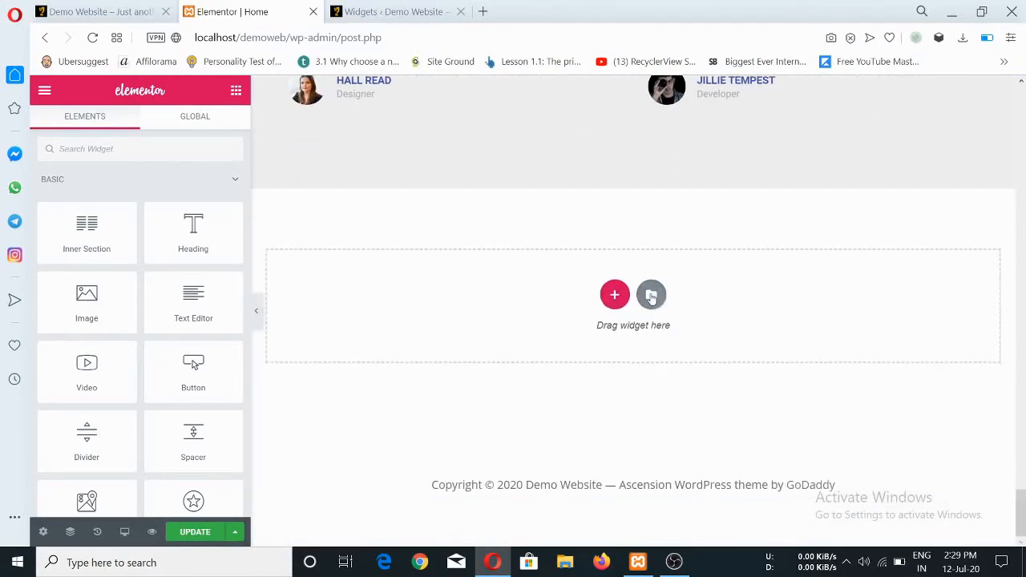
pyautogui.click(650, 296)
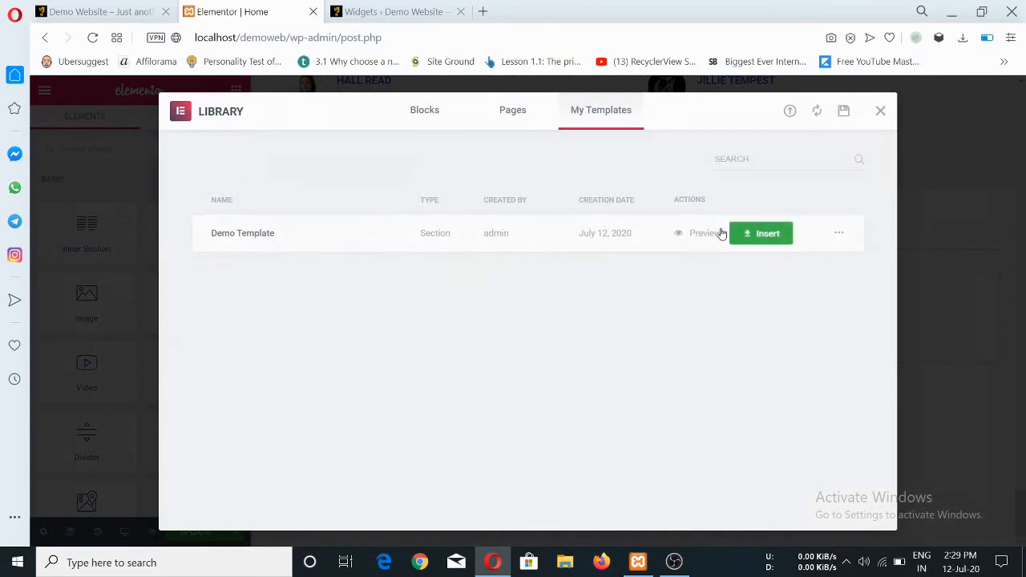
pyautogui.click(745, 233)
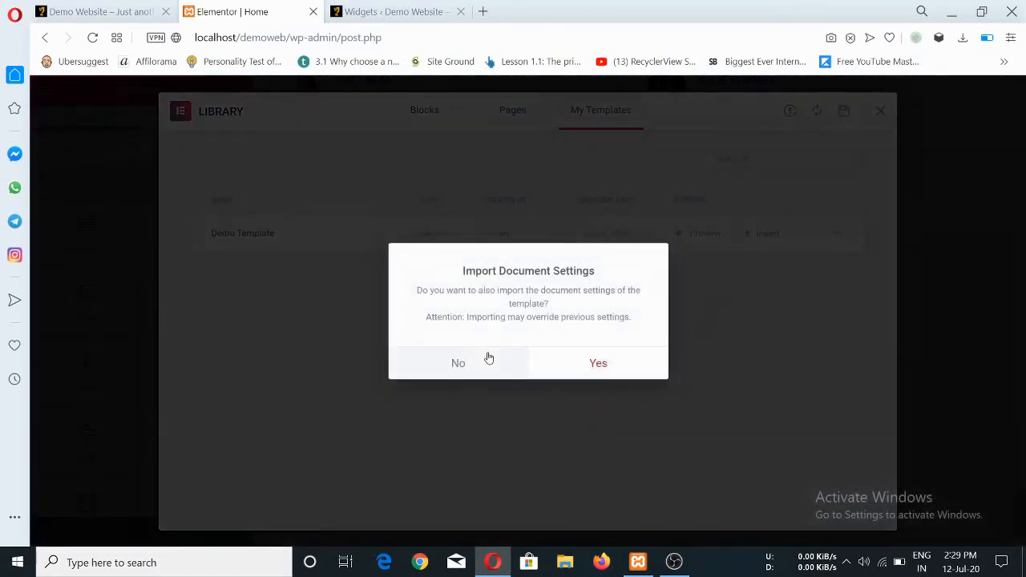
pyautogui.click(597, 364)
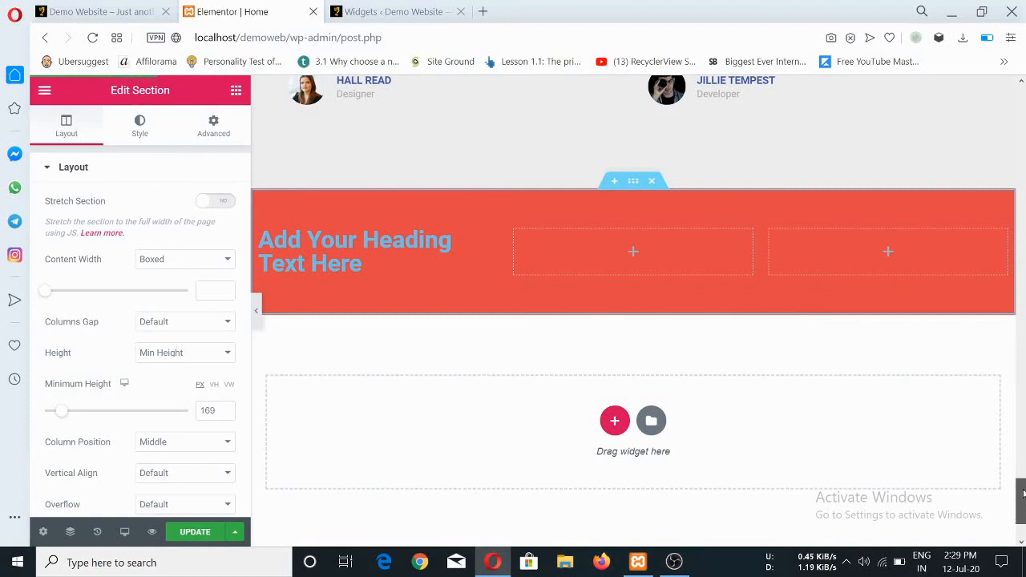
pyautogui.scroll(3, 1023, 495)
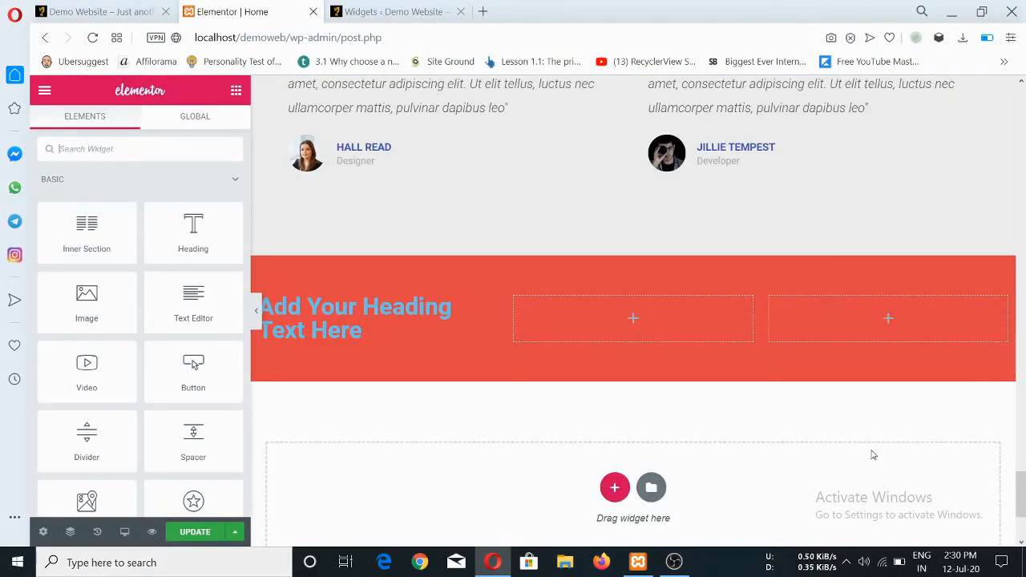
pyautogui.moveTo(1023, 493); pyautogui.dragTo(1022, 189)
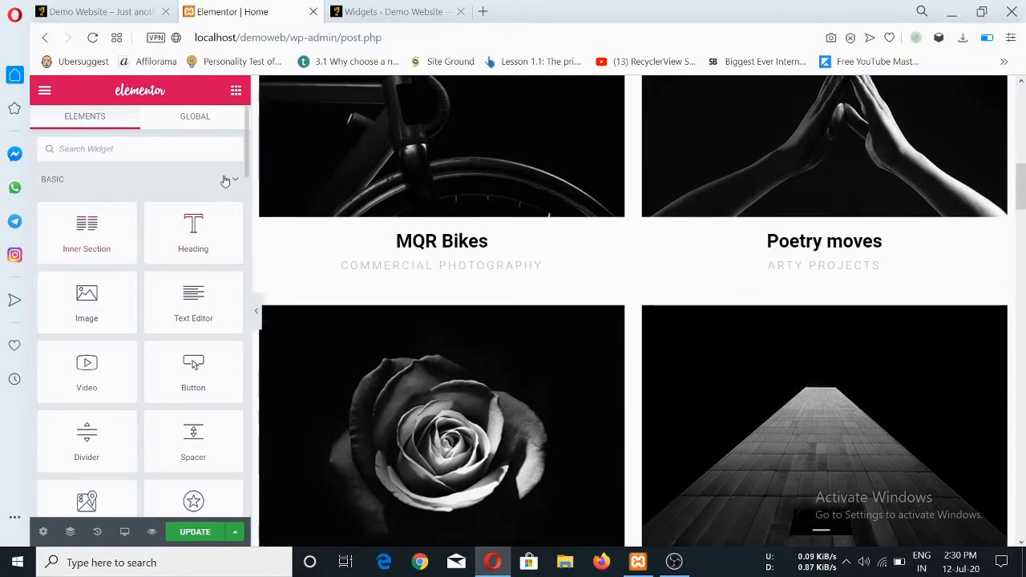
pyautogui.moveTo(247, 151); pyautogui.dragTo(247, 228)
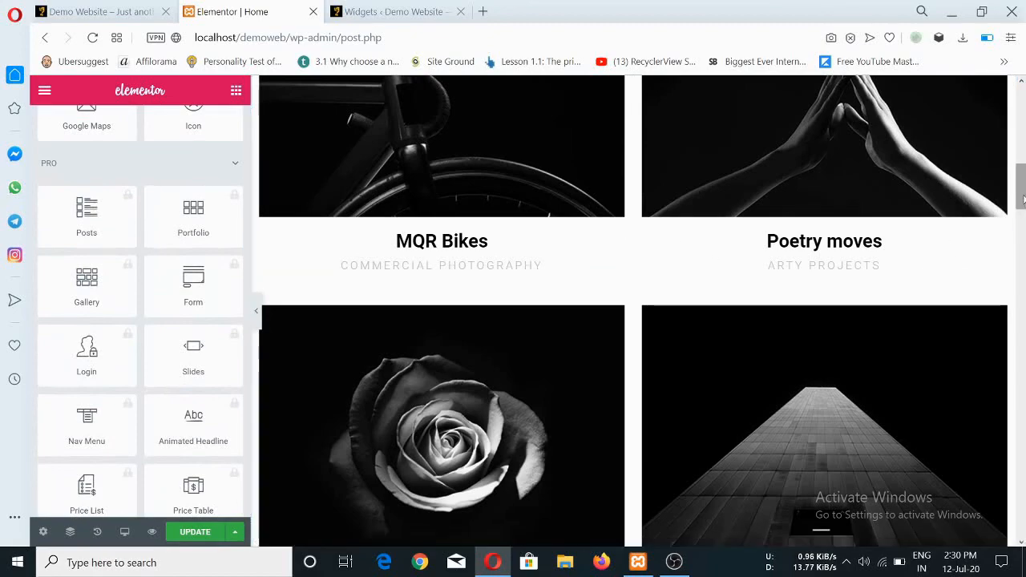
pyautogui.moveTo(1024, 193); pyautogui.dragTo(1023, 344)
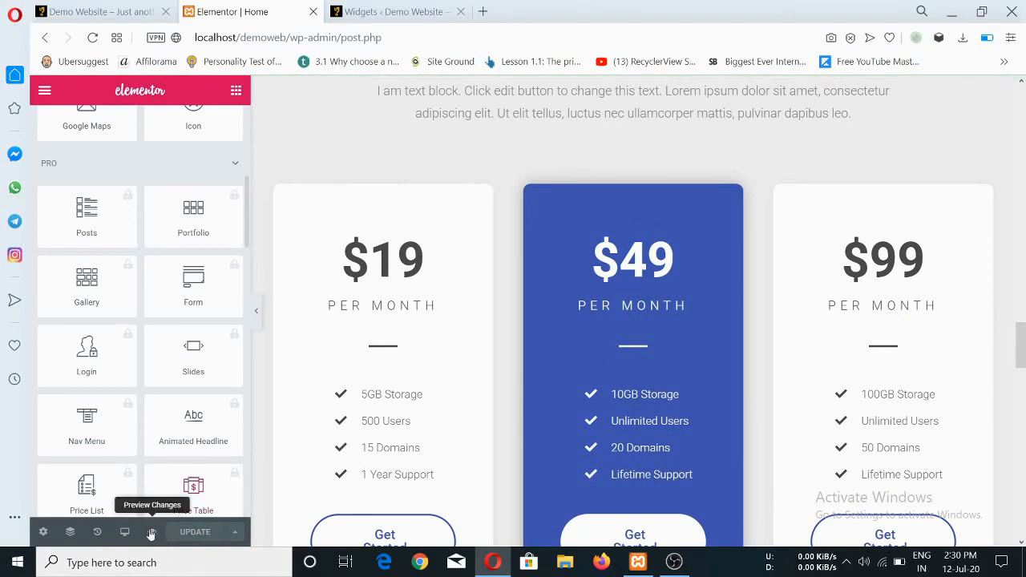
# Preview the Home page changes on the site and look through the page from the header to the FAQ section.
pyautogui.click(153, 534)
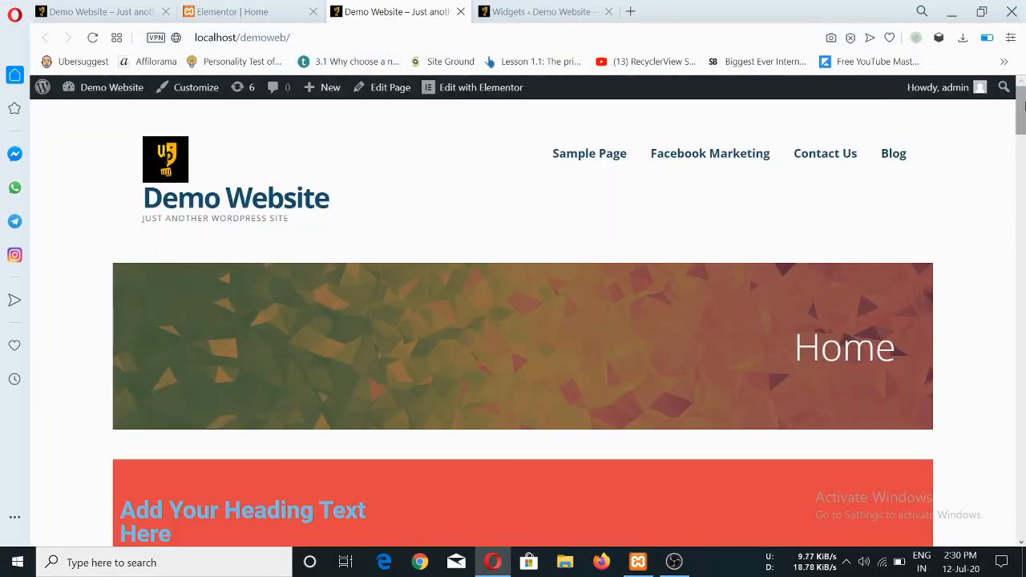
pyautogui.moveTo(1023, 113); pyautogui.dragTo(1023, 437)
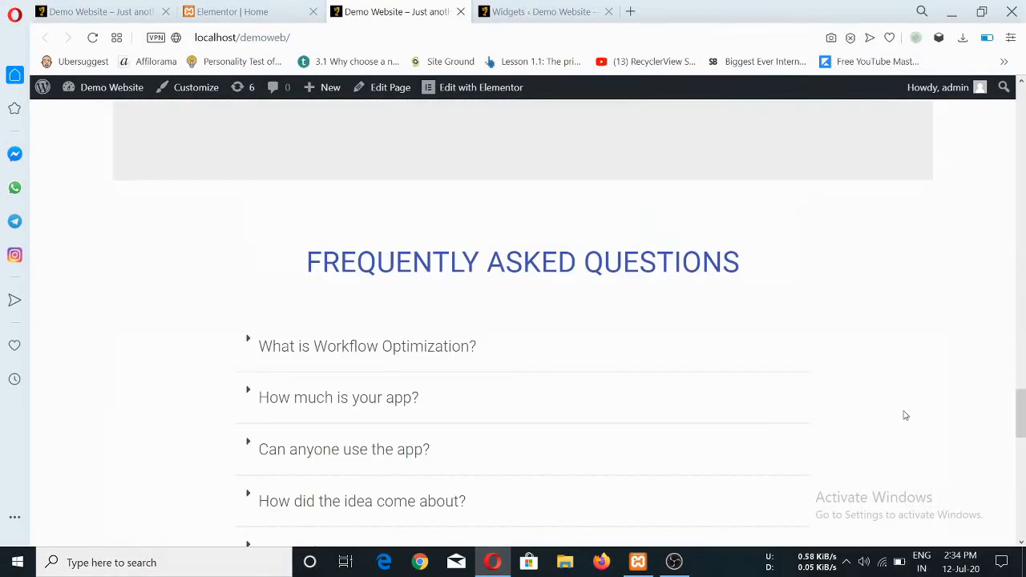
pyautogui.moveTo(1025, 434); pyautogui.dragTo(1022, 116)
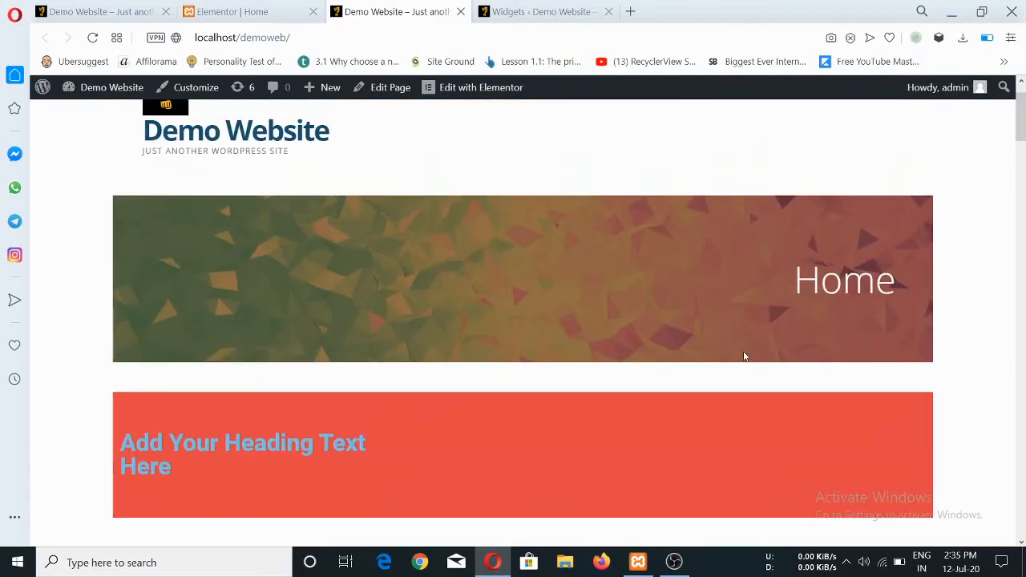